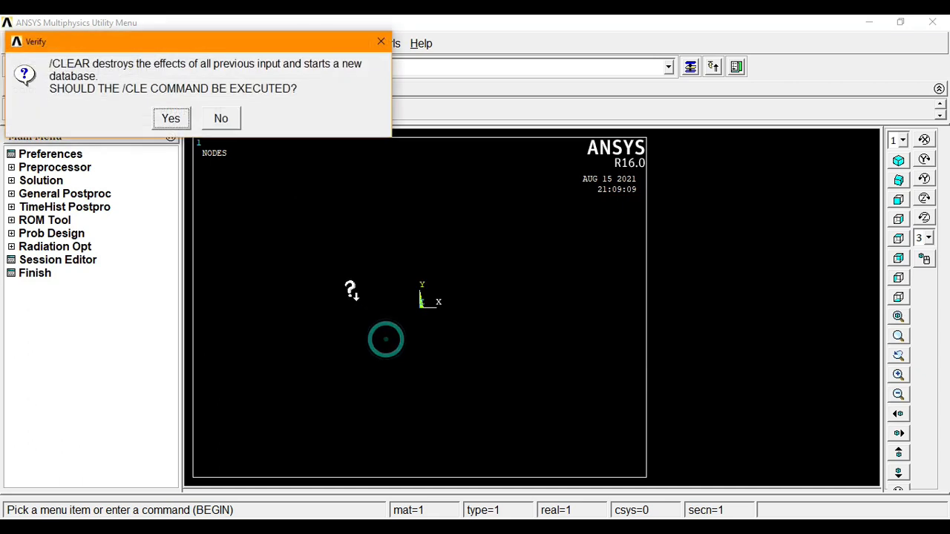
# - Clear the database and set the analysis title to 'Heat generation in Furnace Wall'
pyautogui.click(172, 120)
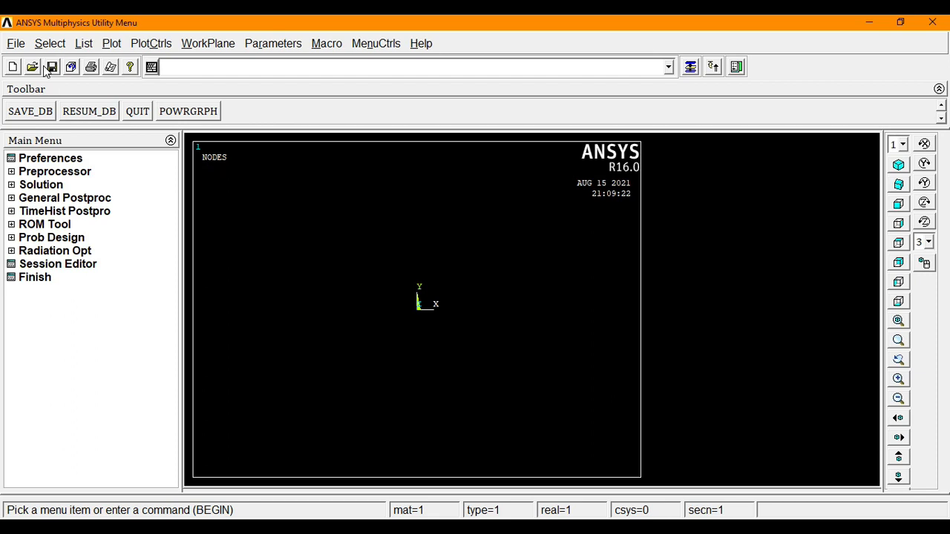
pyautogui.click(16, 43)
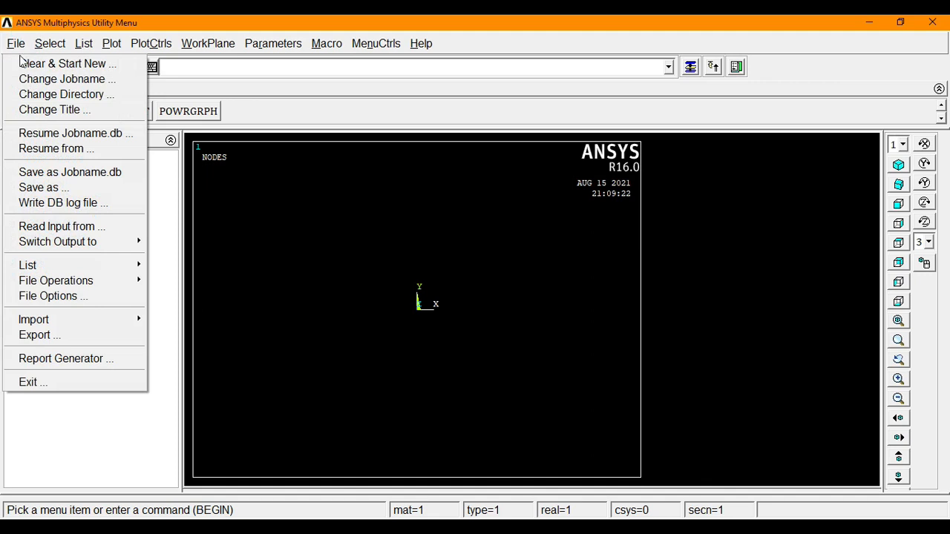
pyautogui.click(52, 110)
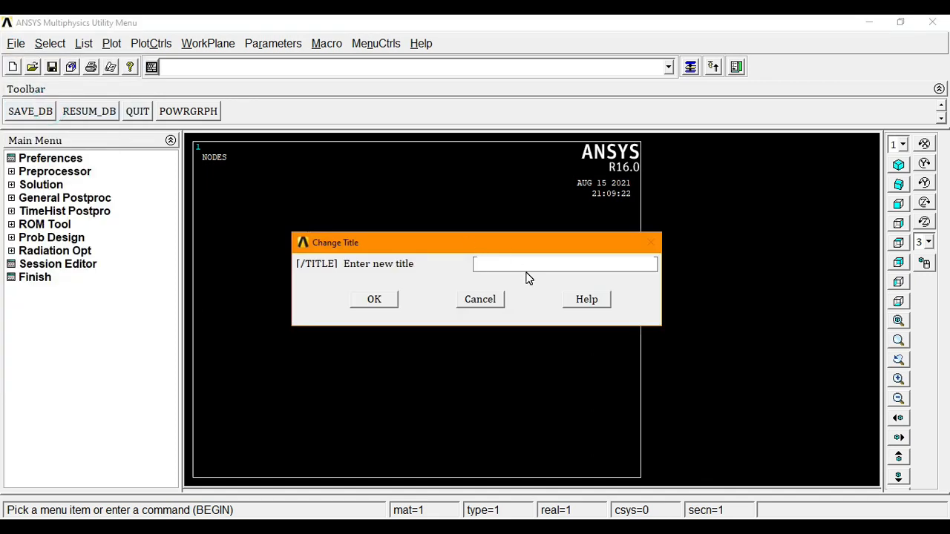
pyautogui.write('Heat generation in Furnace Wall')
pyautogui.click(373, 300)
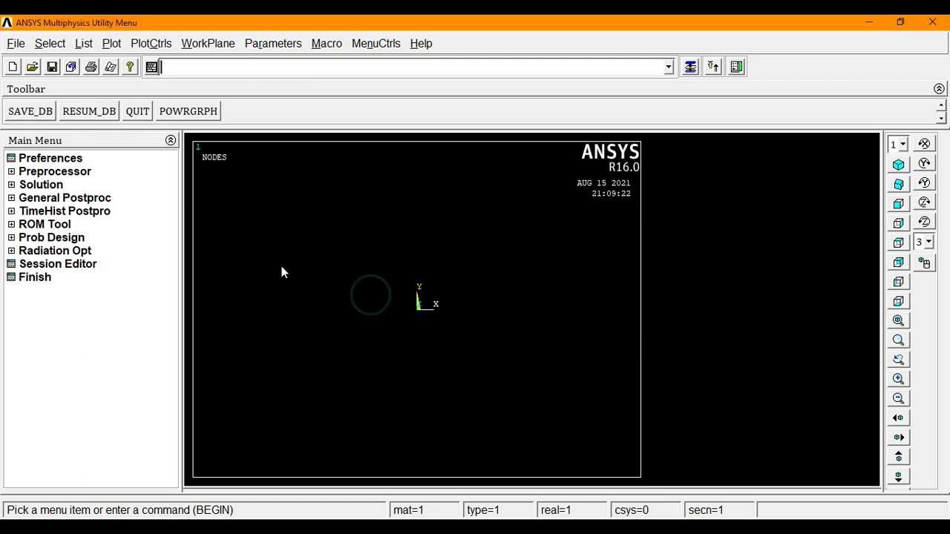
# - Save the database under a new name and fit the plot to the graphics window
pyautogui.click(15, 45)
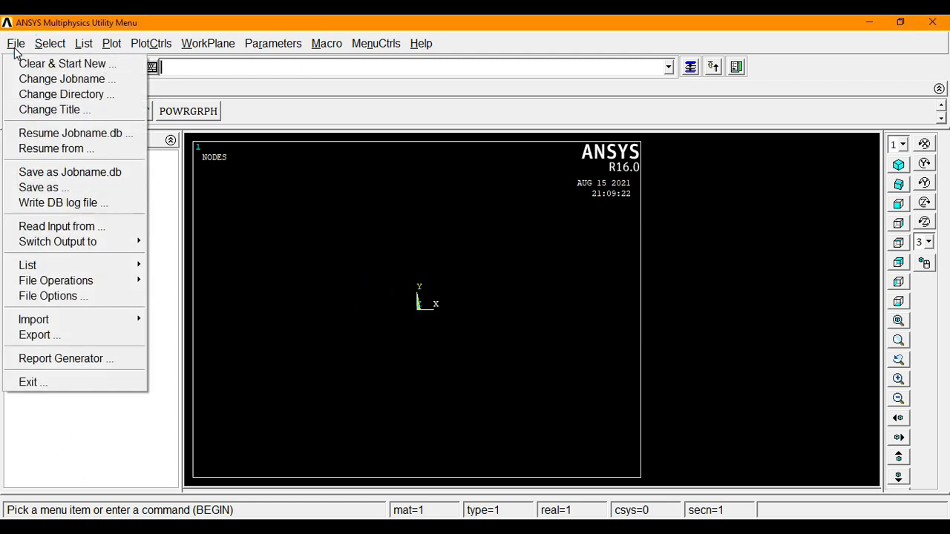
pyautogui.click(58, 194)
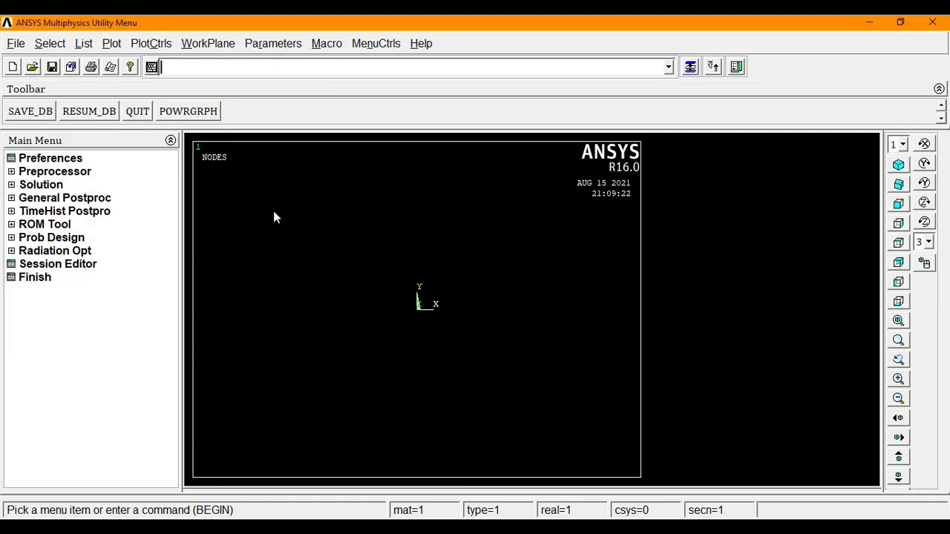
pyautogui.rightClick(272, 210)
pyautogui.click(296, 263)
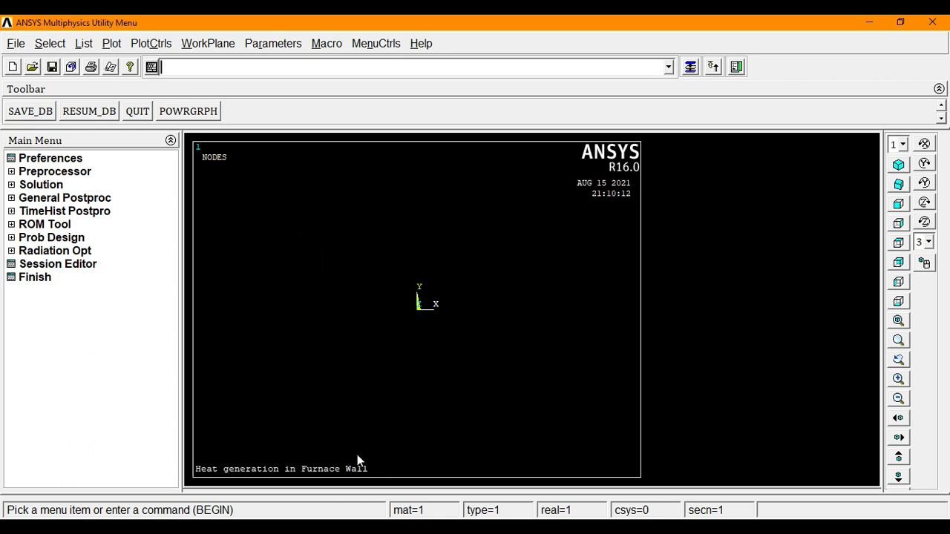
# - Filter the GUI preferences to the Thermal discipline only, using the h-Method
pyautogui.click(49, 163)
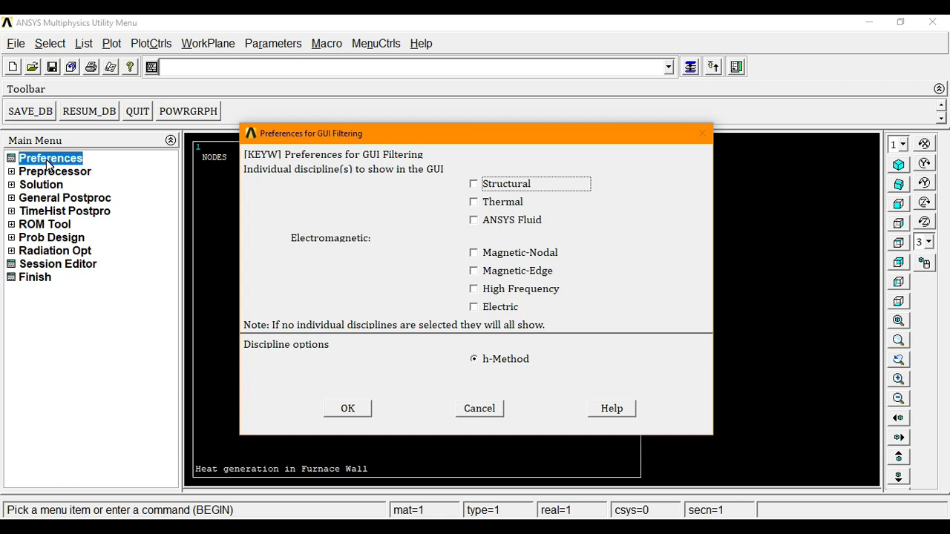
pyautogui.click(489, 201)
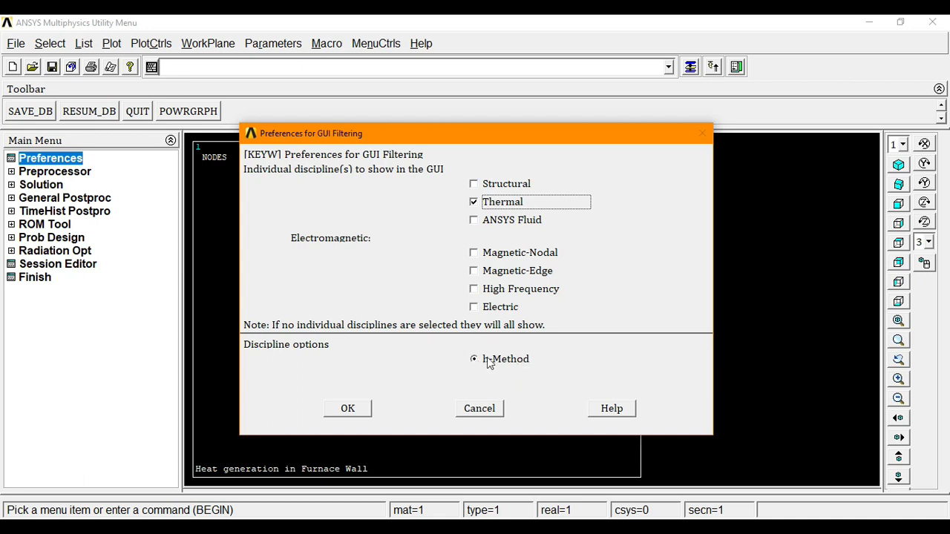
pyautogui.click(353, 412)
pyautogui.click(56, 172)
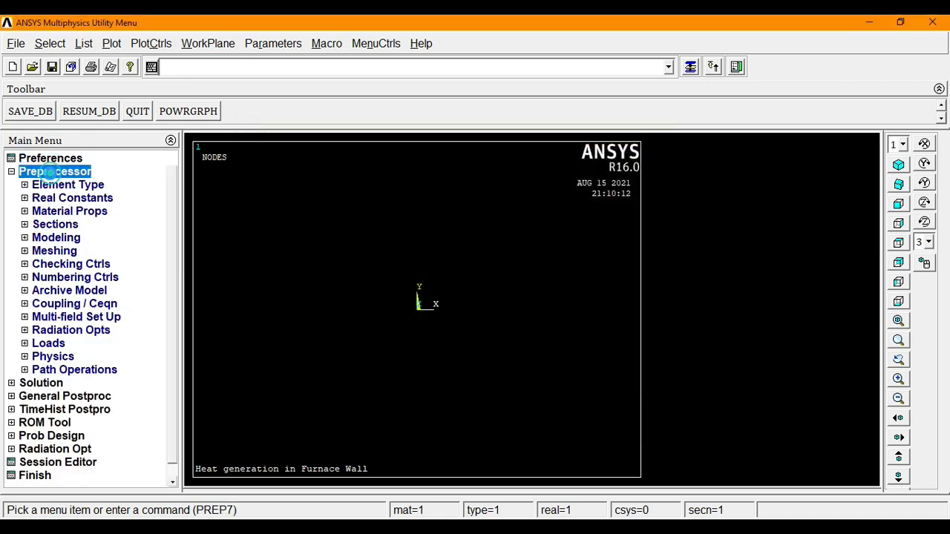
# - Add element type 1 as LINK33 3D conduction and type 2 as LINK34 convection
pyautogui.click(55, 188)
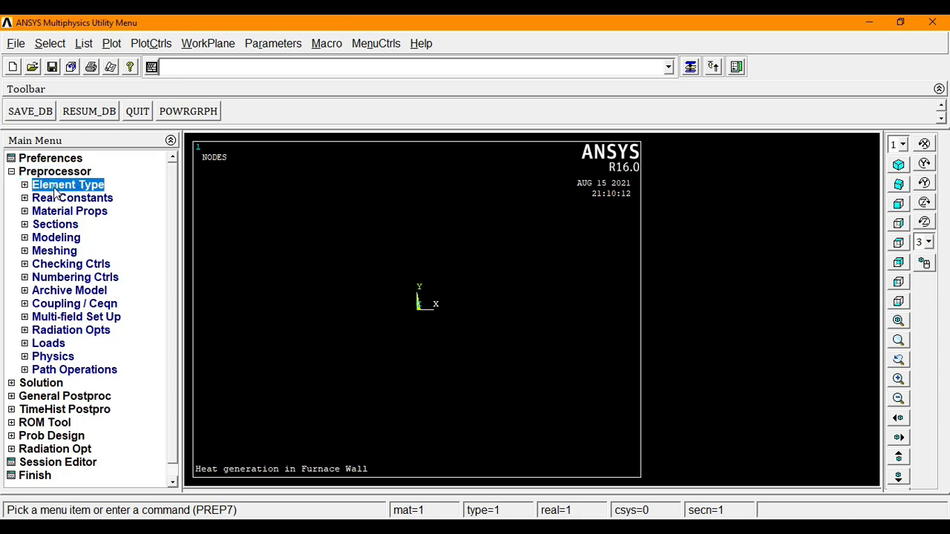
pyautogui.click(57, 195)
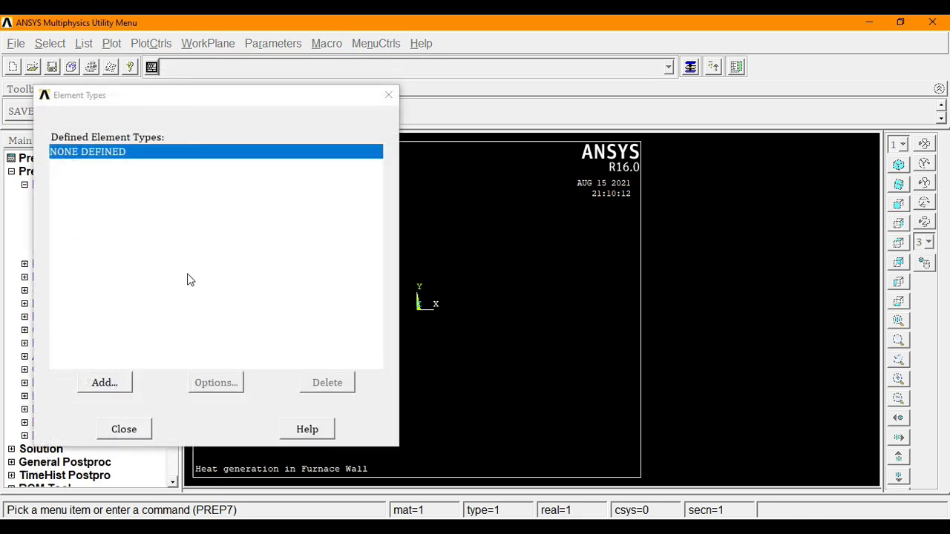
pyautogui.click(105, 383)
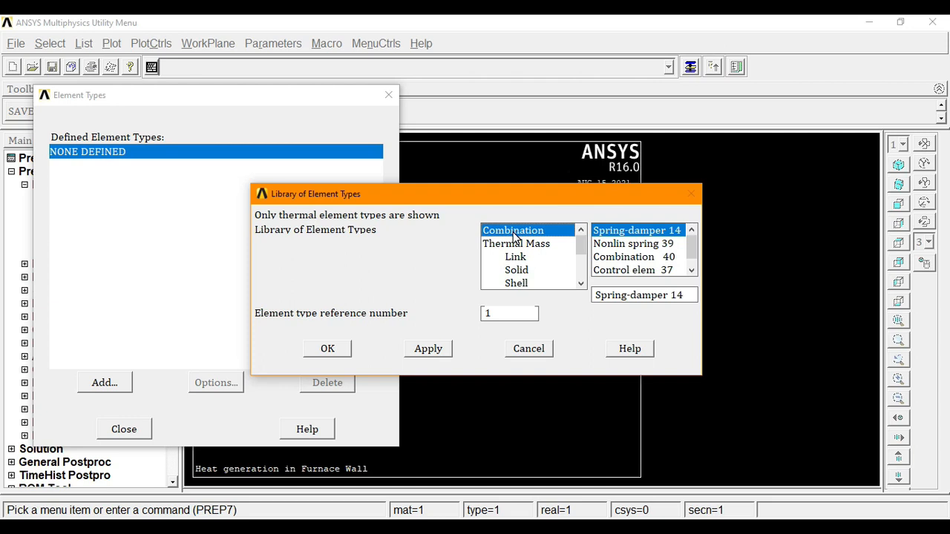
pyautogui.click(515, 257)
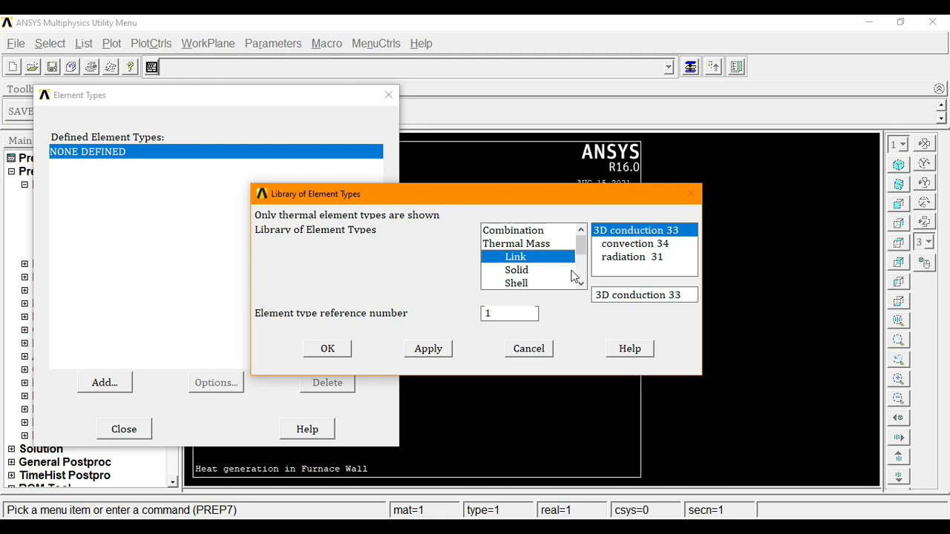
pyautogui.click(439, 354)
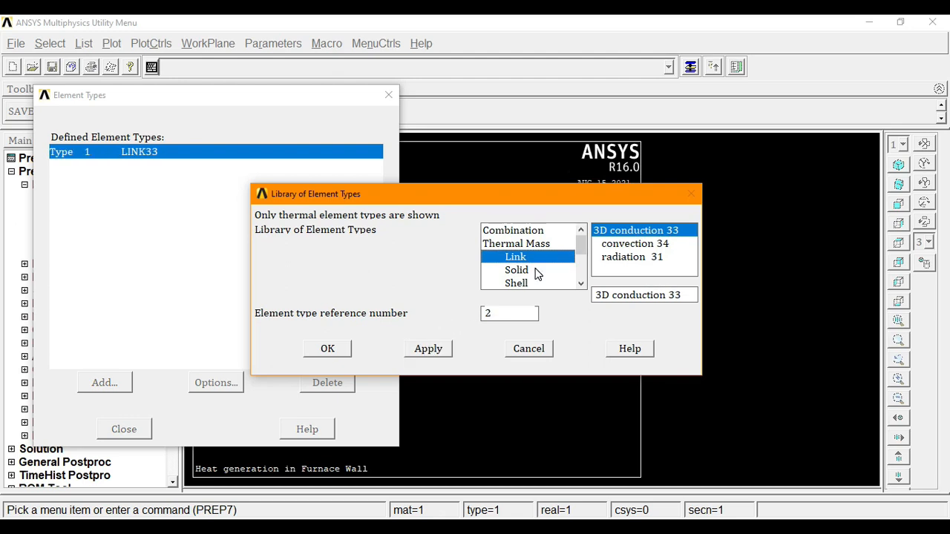
pyautogui.click(628, 251)
pyautogui.click(327, 348)
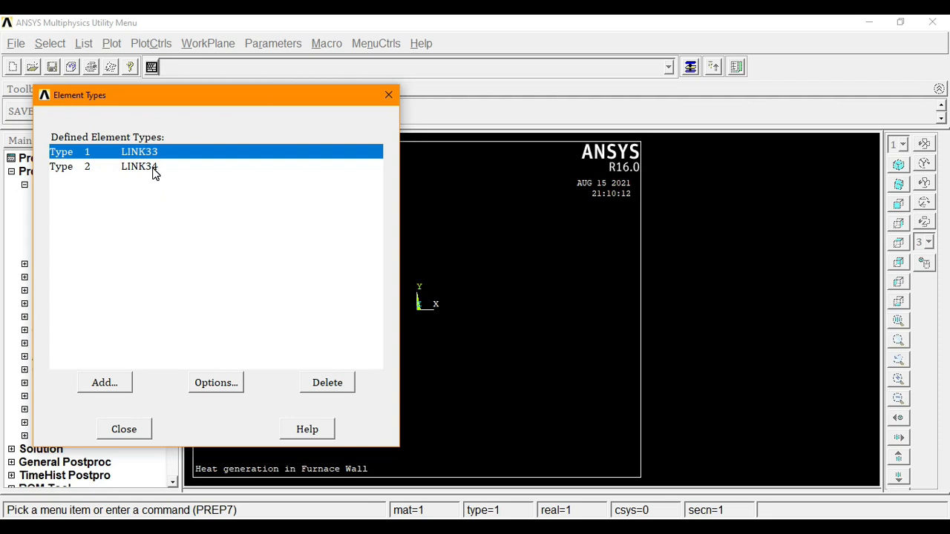
pyautogui.click(126, 429)
pyautogui.click(66, 184)
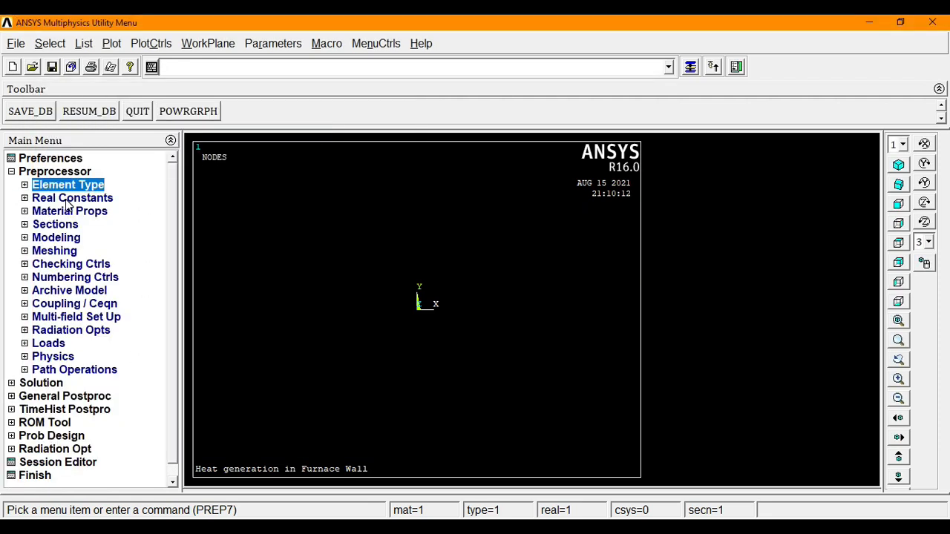
# - Create real constant set 1 for LINK33 with a cross-sectional area of 1
pyautogui.click(66, 199)
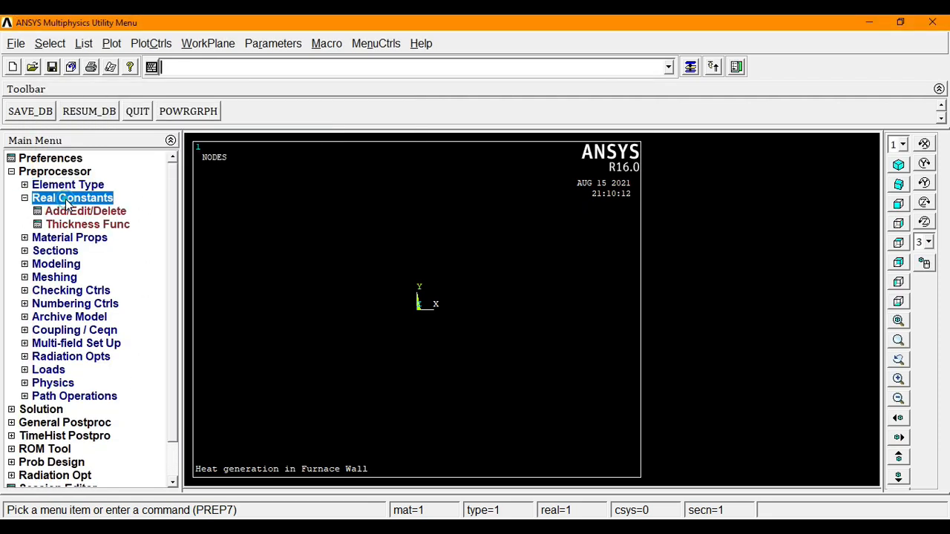
pyautogui.click(70, 211)
pyautogui.click(70, 212)
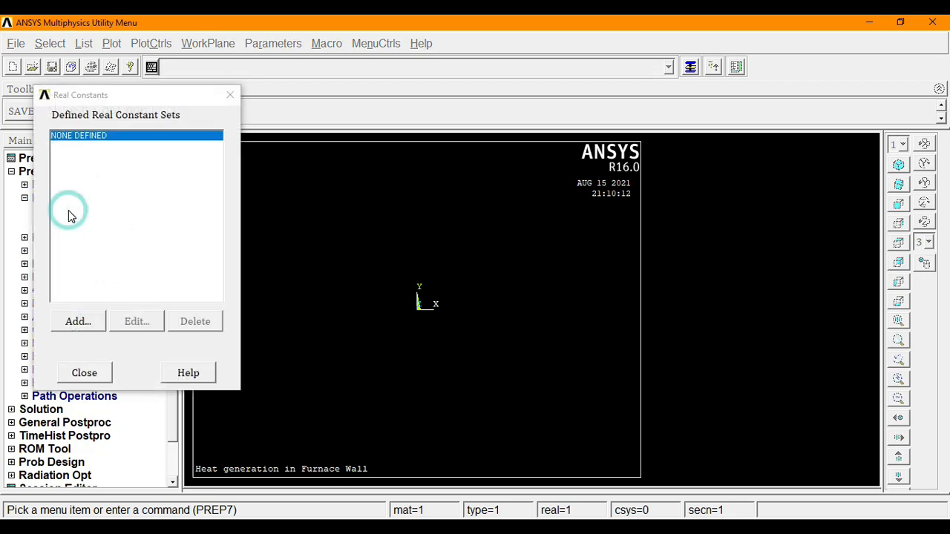
pyautogui.click(80, 322)
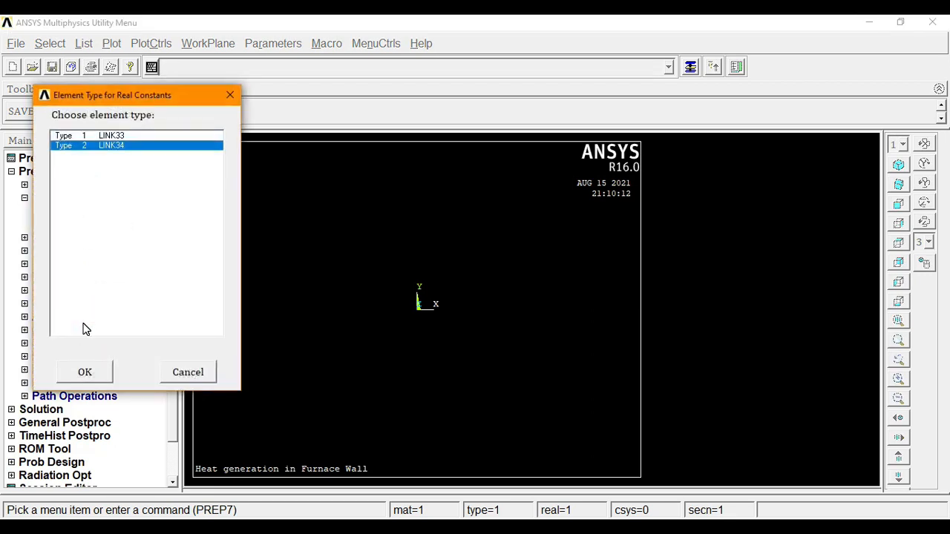
pyautogui.click(104, 136)
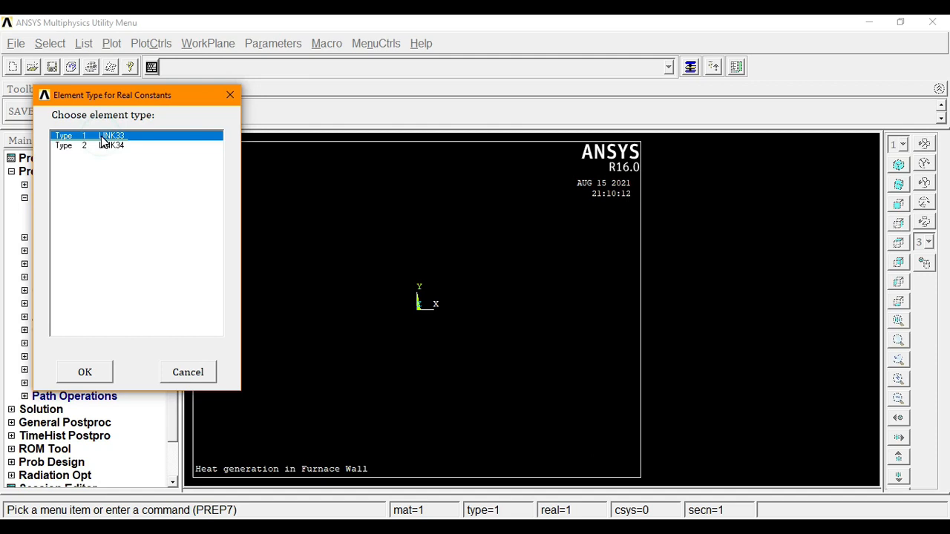
pyautogui.click(85, 372)
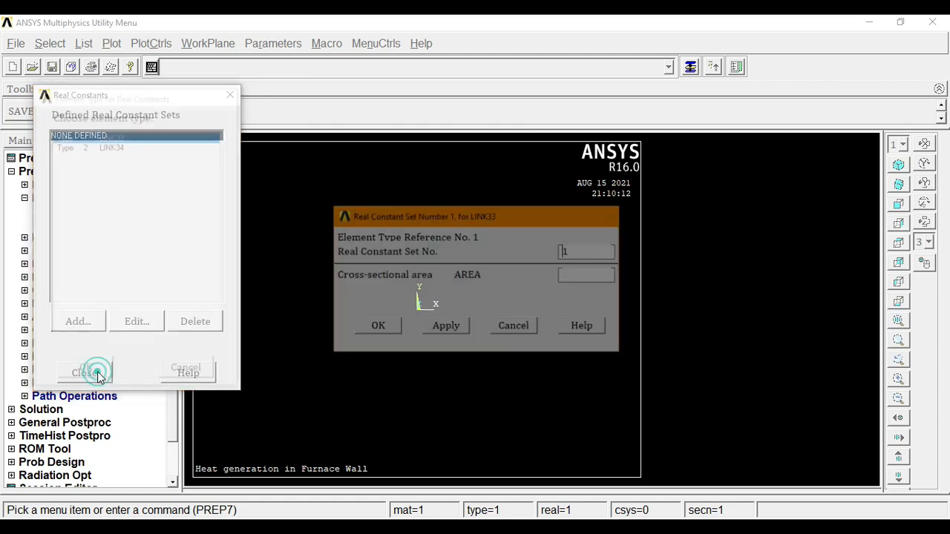
pyautogui.click(586, 275)
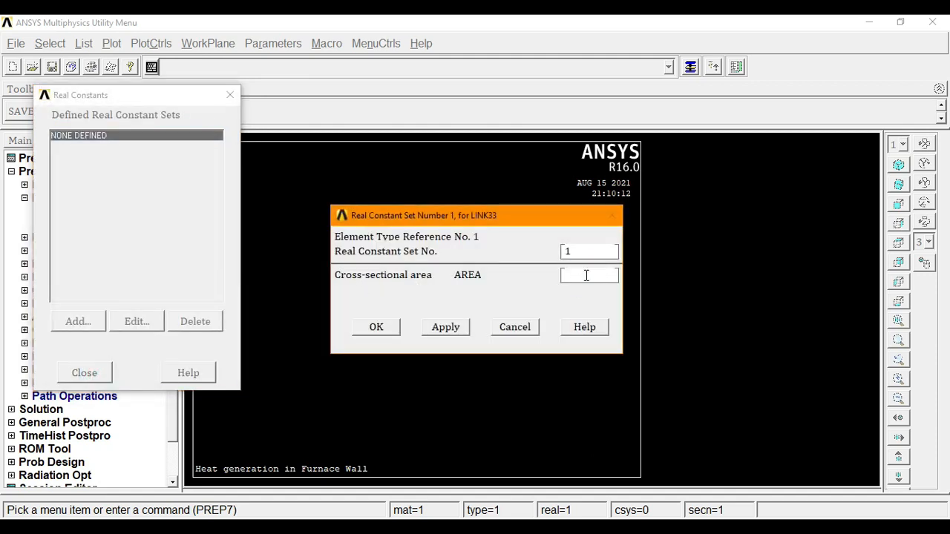
pyautogui.write('1')
pyautogui.click(377, 333)
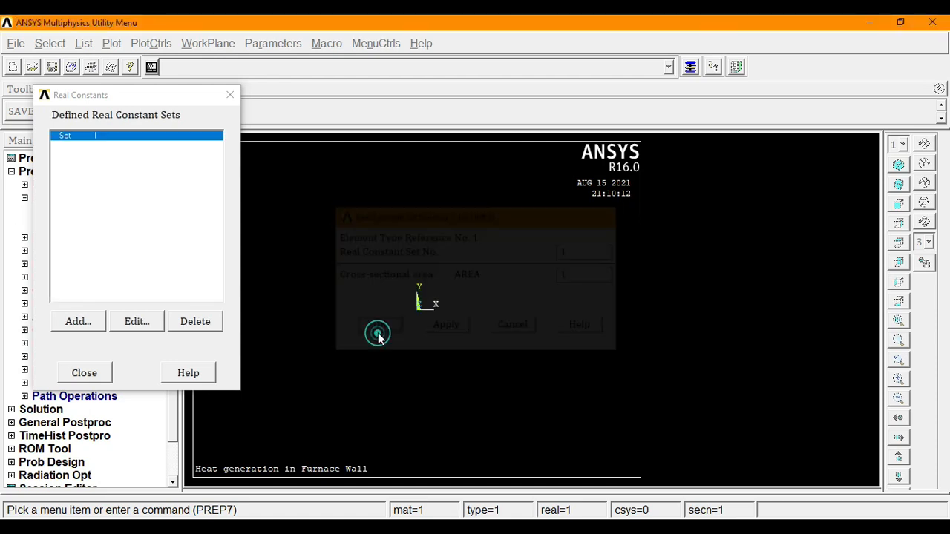
# - Create real constant set 2 for LINK34 with a convection surface area of 1
pyautogui.click(94, 320)
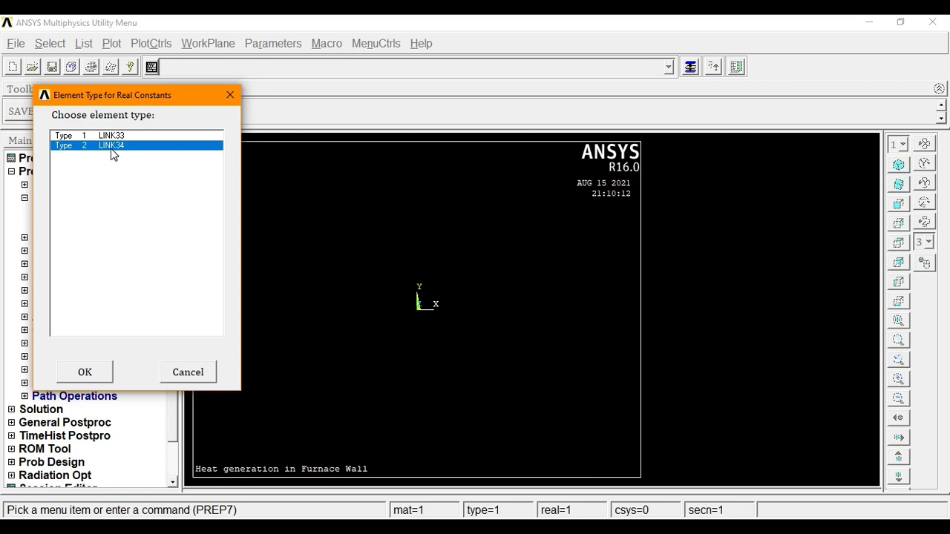
pyautogui.click(99, 374)
pyautogui.click(576, 253)
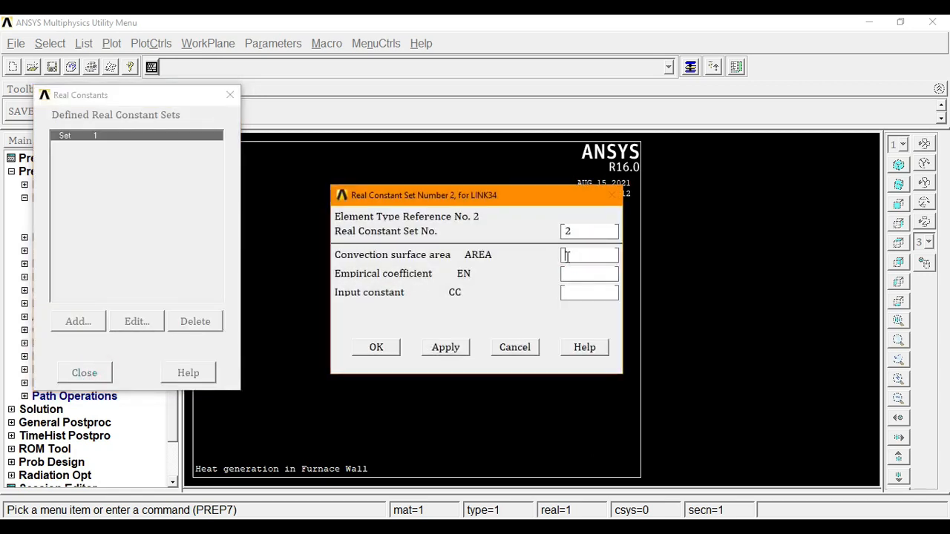
pyautogui.write('1')
pyautogui.click(384, 349)
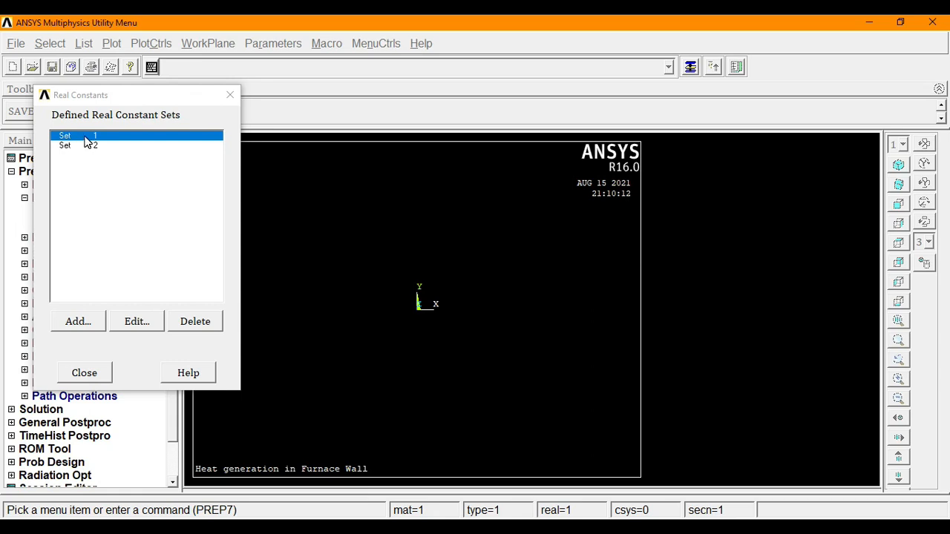
pyautogui.click(90, 377)
# - Give material 1 an isotropic thermal conductivity KXX of 1.3
pyautogui.click(72, 199)
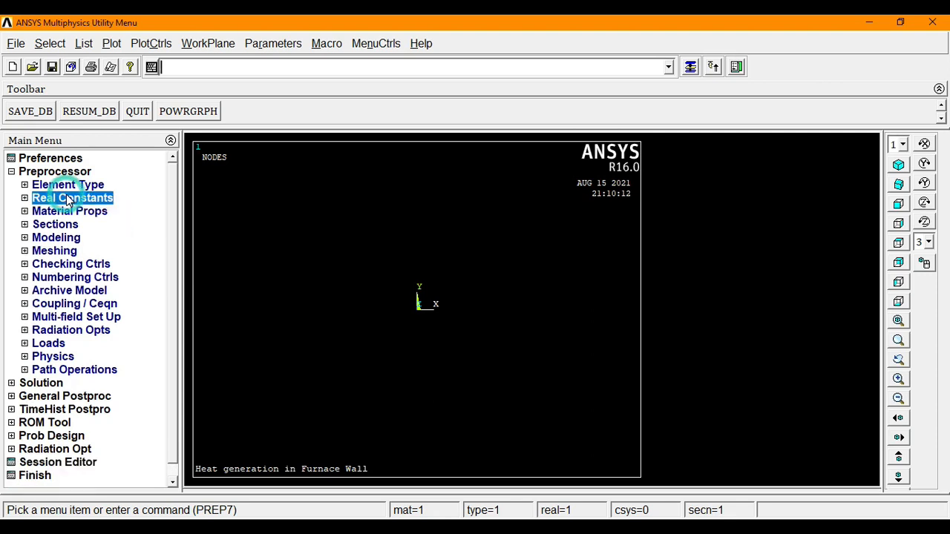
pyautogui.click(69, 212)
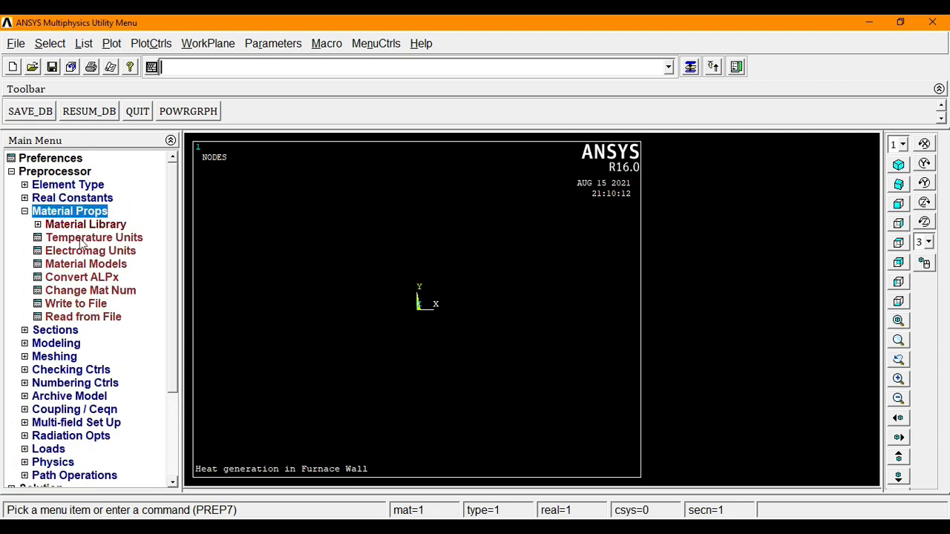
pyautogui.click(82, 266)
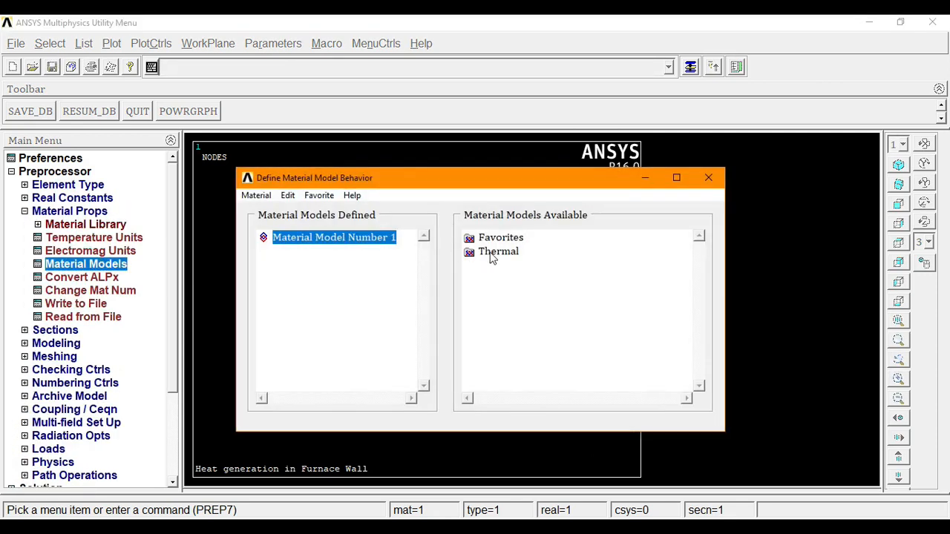
pyautogui.doubleClick(496, 253)
pyautogui.doubleClick(525, 266)
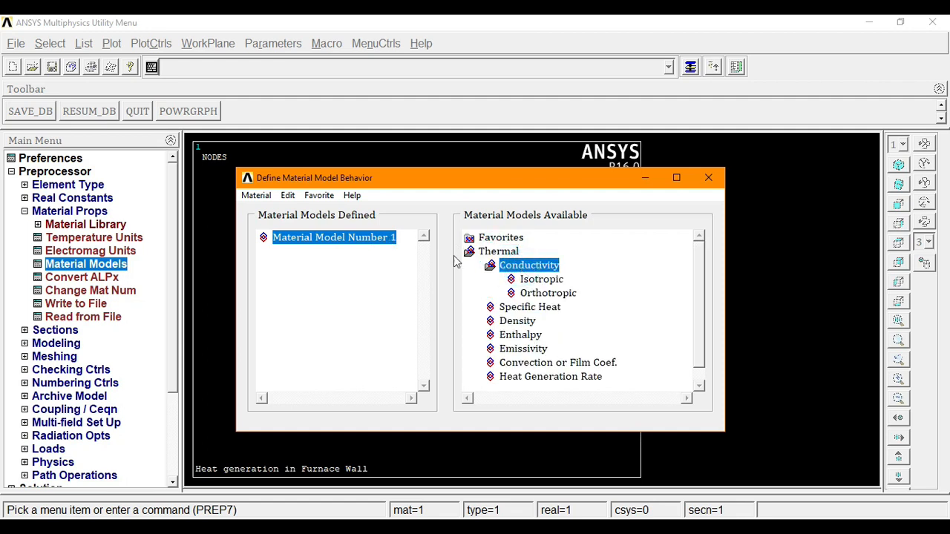
pyautogui.doubleClick(548, 279)
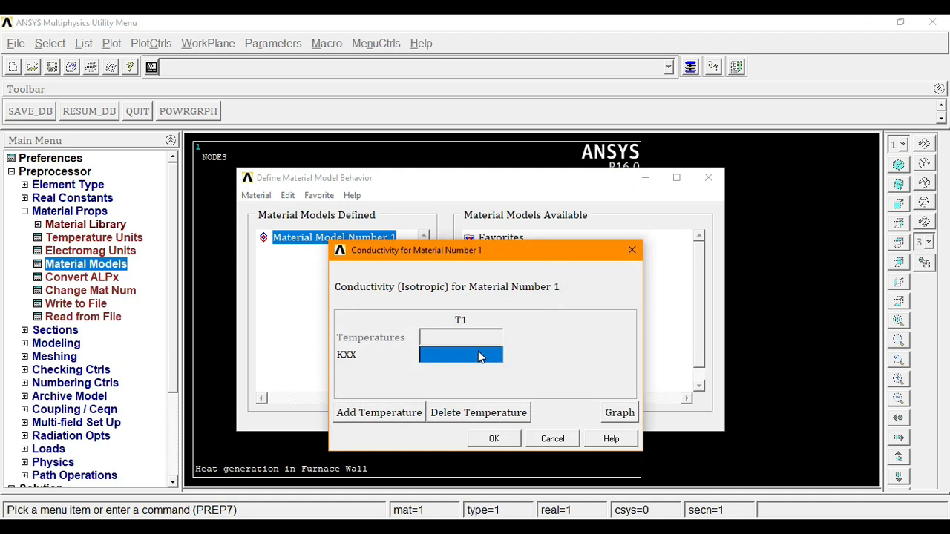
pyautogui.write('1')
pyautogui.write('.3')
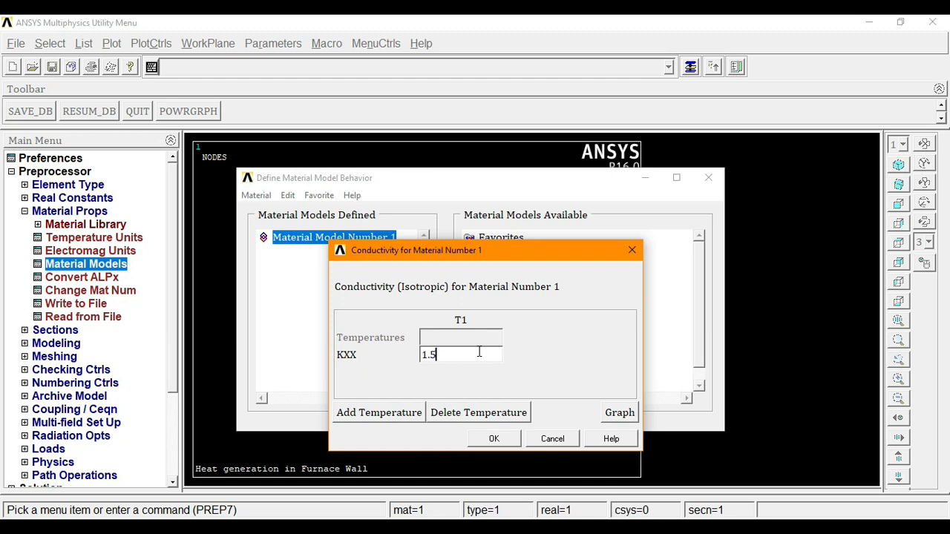
pyautogui.click(493, 441)
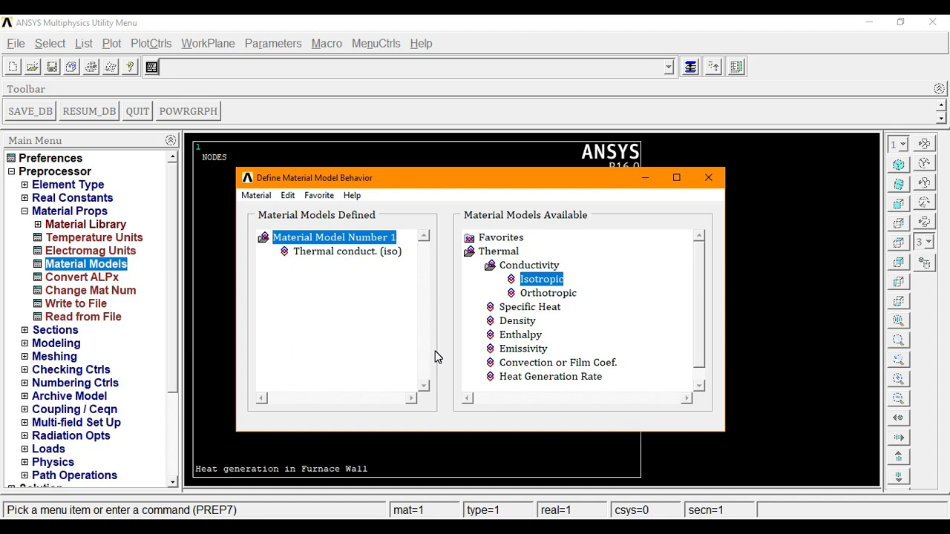
# - Add material 2 with an isotropic thermal conductivity of 1
pyautogui.click(257, 196)
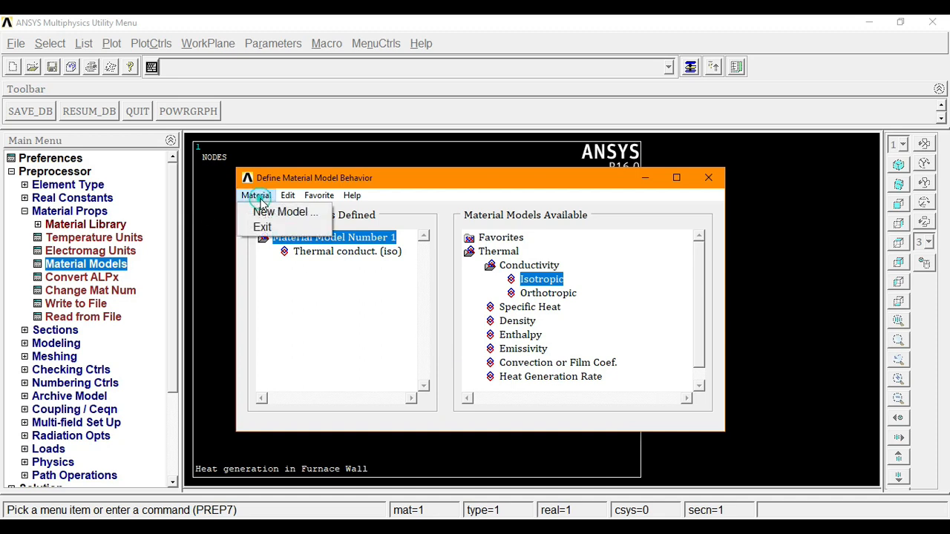
pyautogui.click(284, 212)
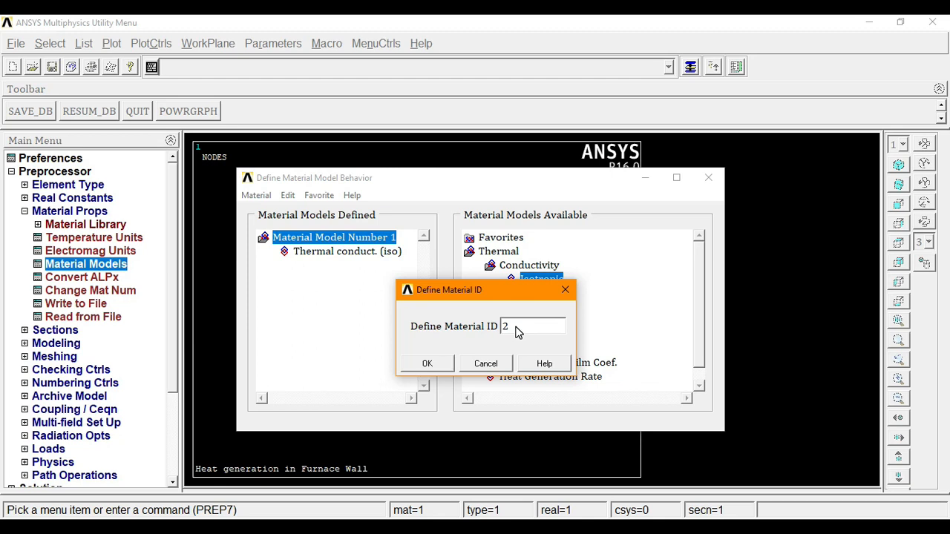
pyautogui.click(429, 364)
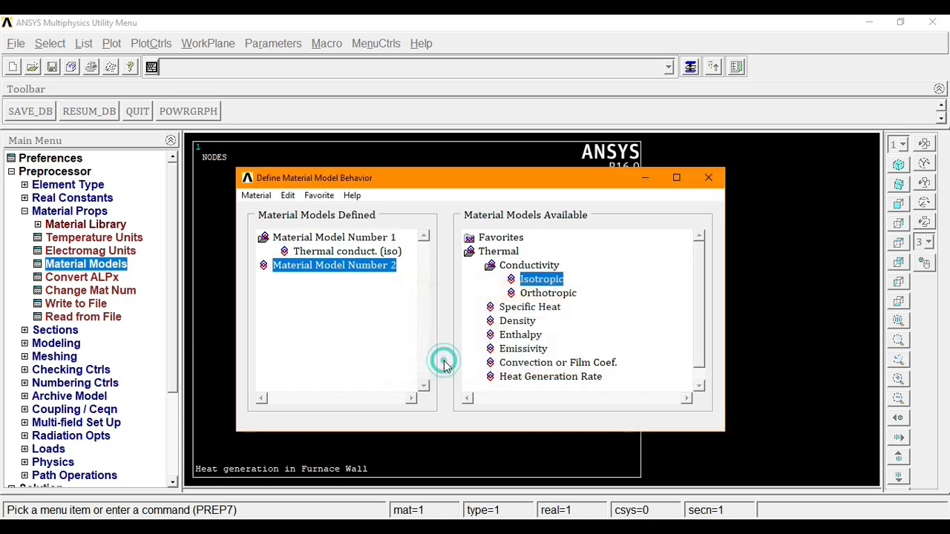
pyautogui.doubleClick(529, 279)
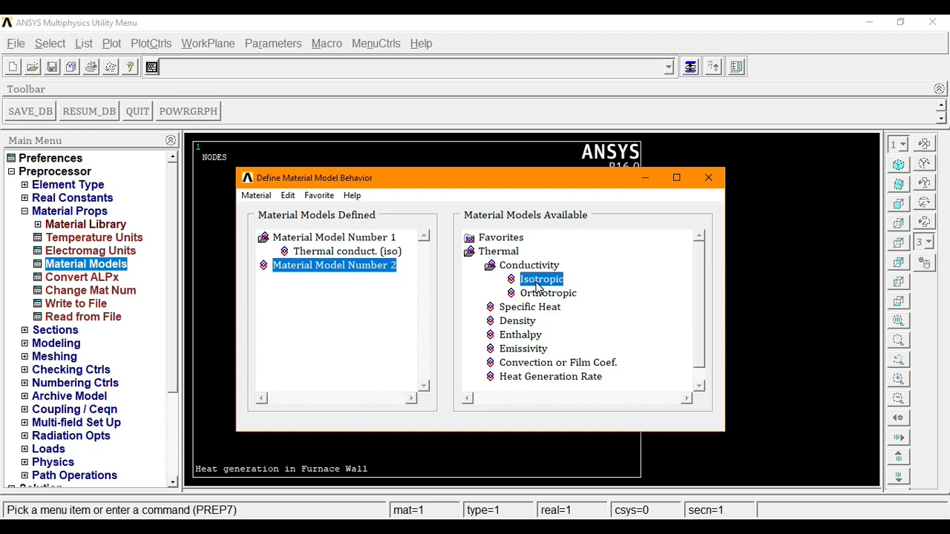
pyautogui.write('1')
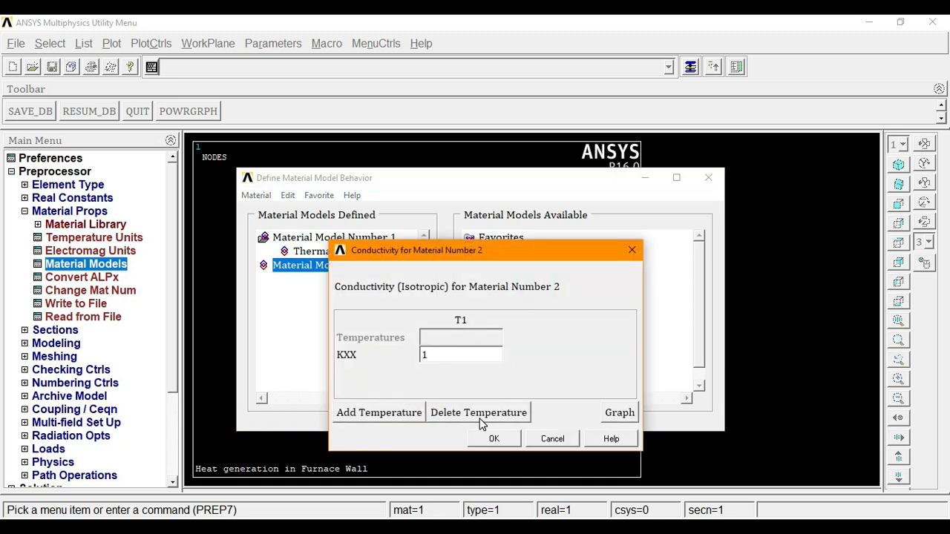
pyautogui.click(493, 439)
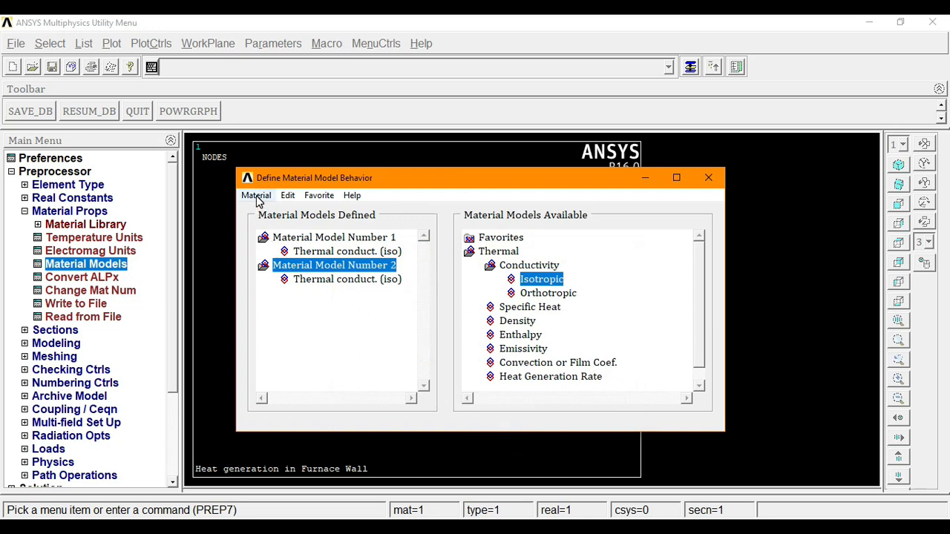
# - Add material 3 with an isotropic thermal conductivity of 4.9
pyautogui.click(256, 197)
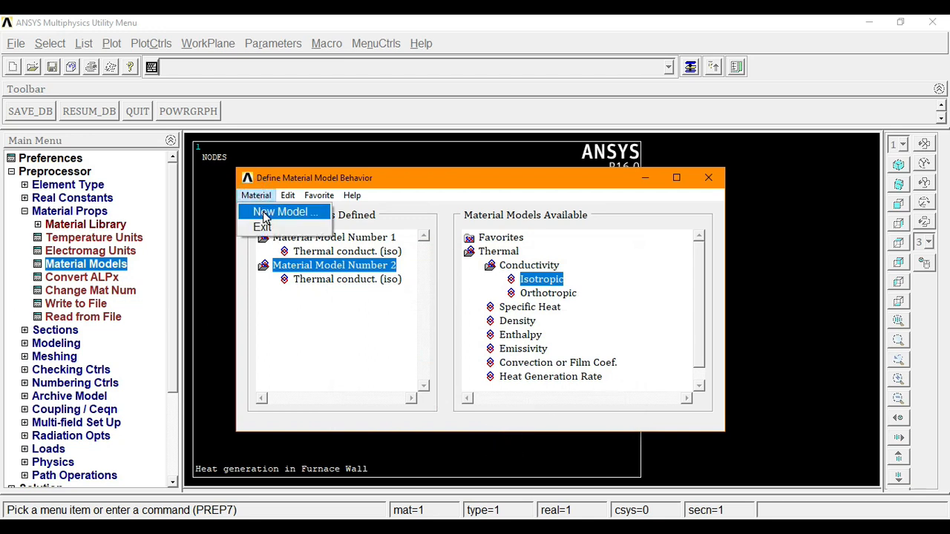
pyautogui.click(274, 212)
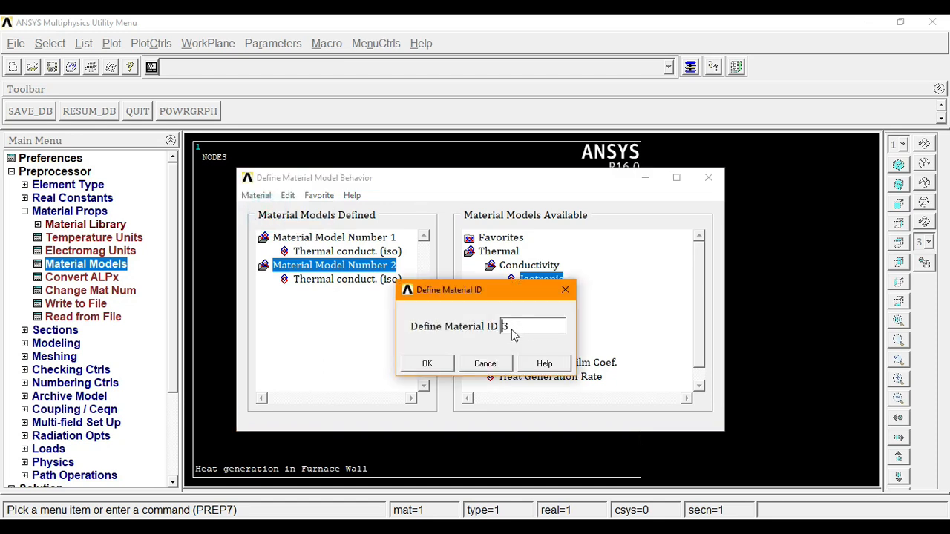
pyautogui.click(432, 364)
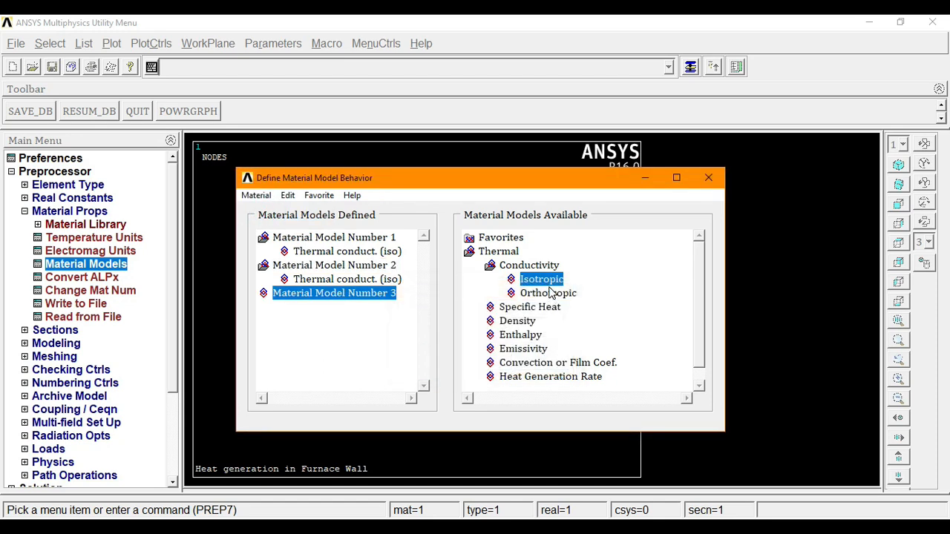
pyautogui.doubleClick(543, 285)
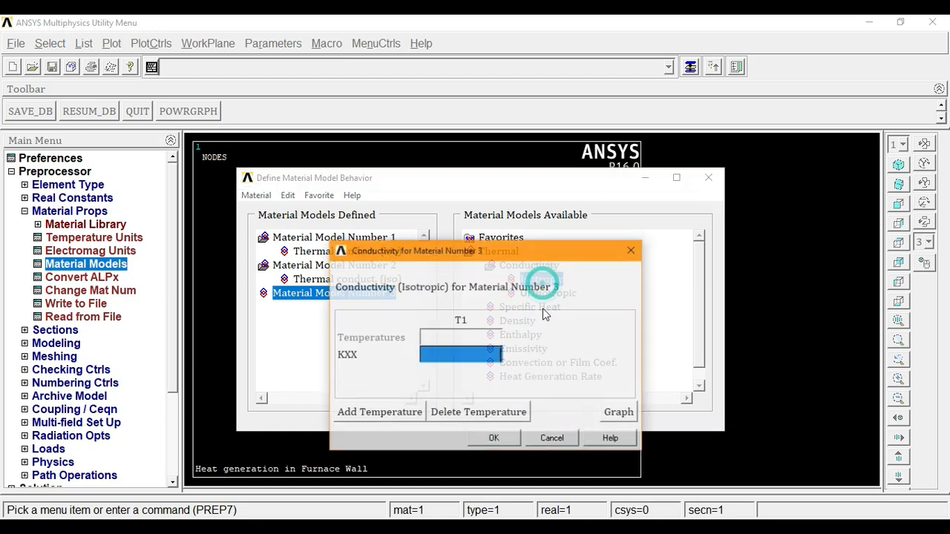
pyautogui.write('4.9')
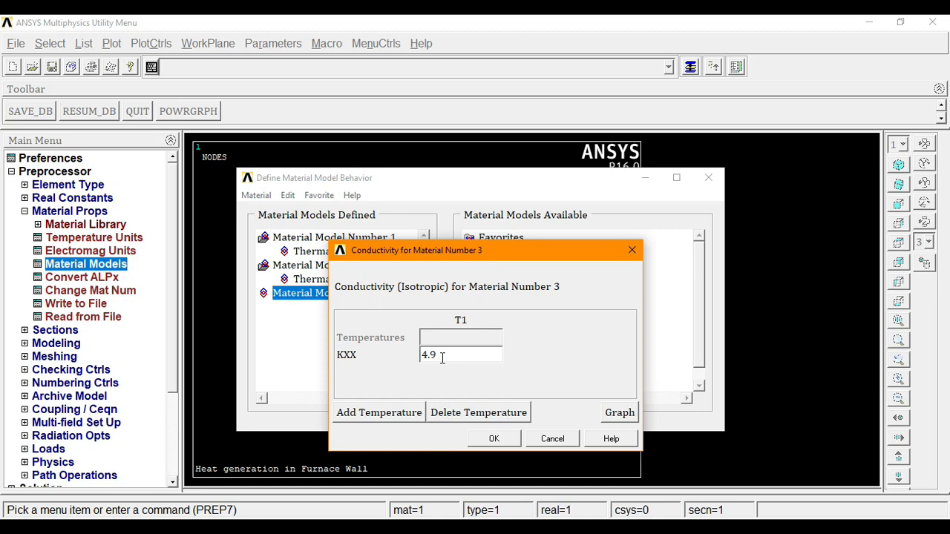
pyautogui.click(492, 439)
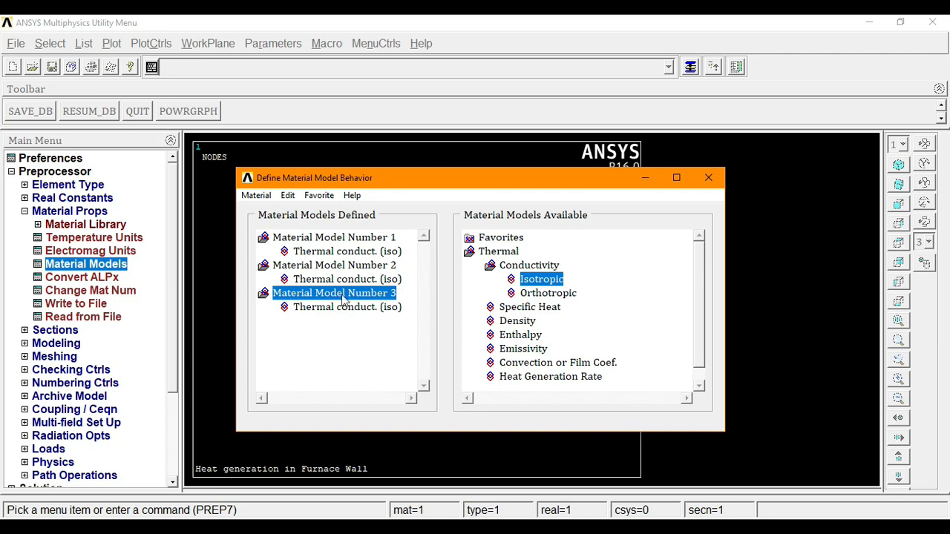
# - Create a new material model with ID 4
pyautogui.click(256, 195)
pyautogui.click(261, 212)
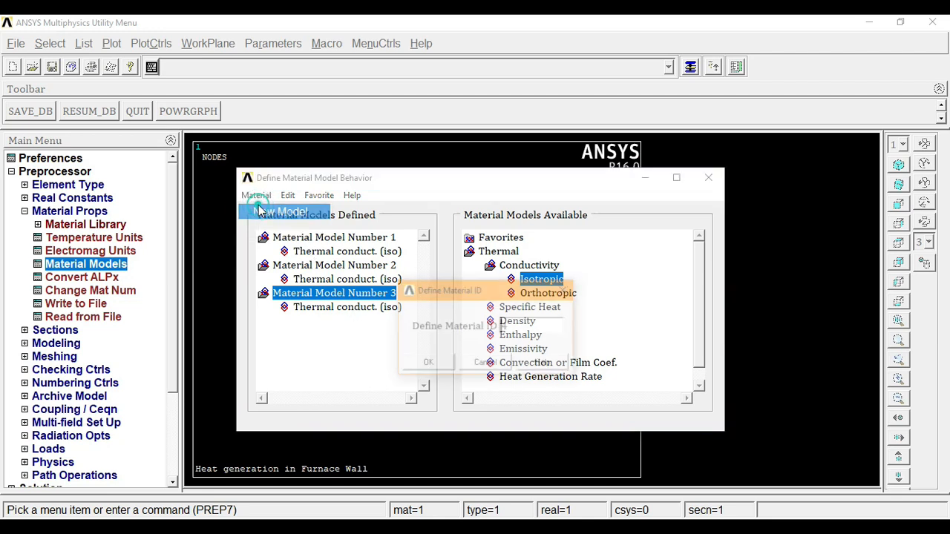
pyautogui.click(428, 365)
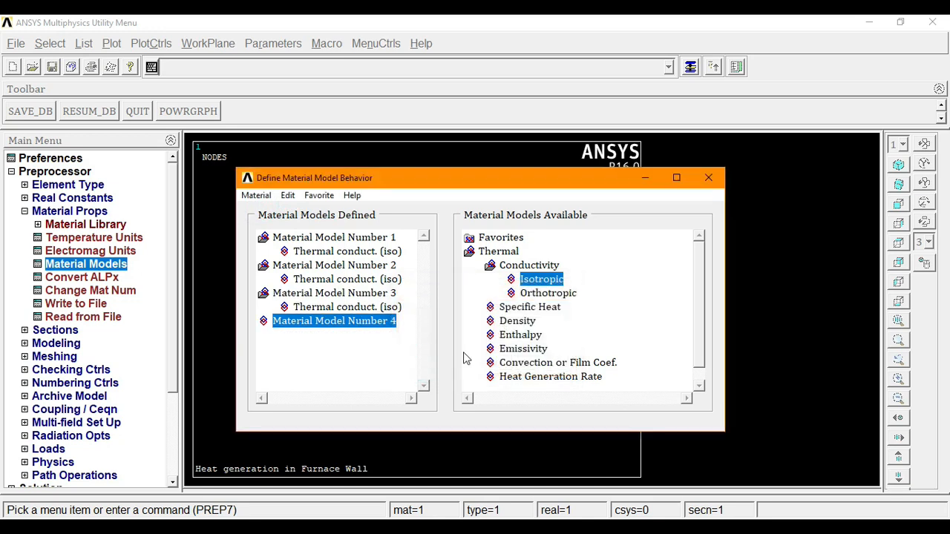
# - Give material 4 a convection film coefficient of 35 and exit the material models window
pyautogui.doubleClick(525, 363)
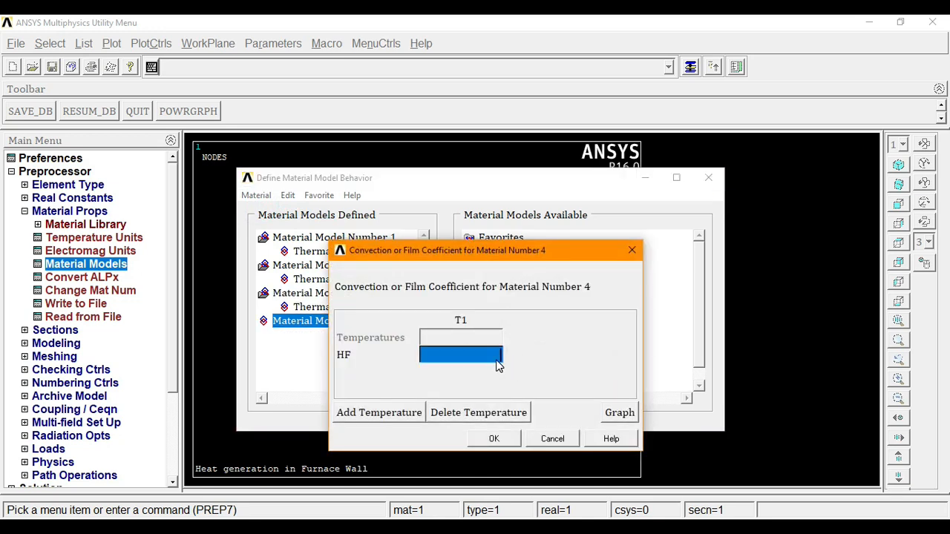
pyautogui.write('35')
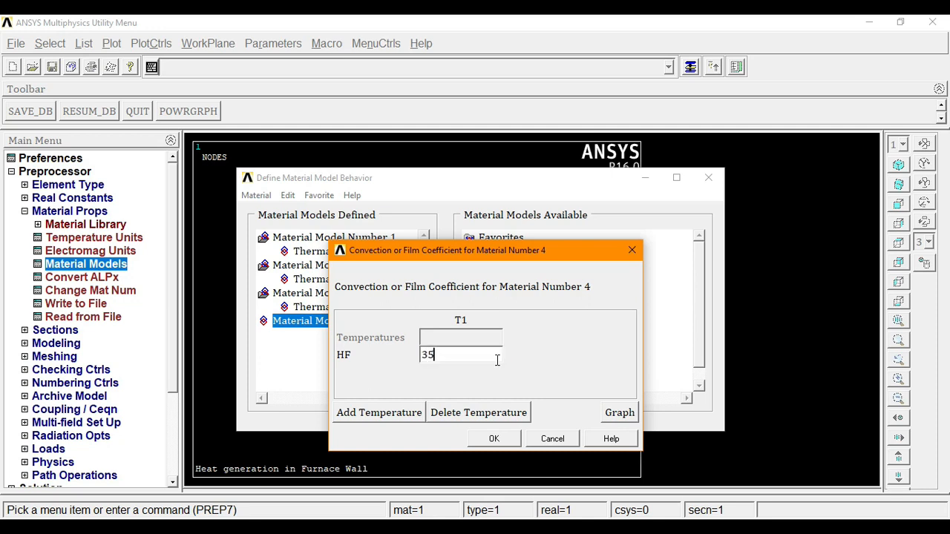
pyautogui.click(512, 438)
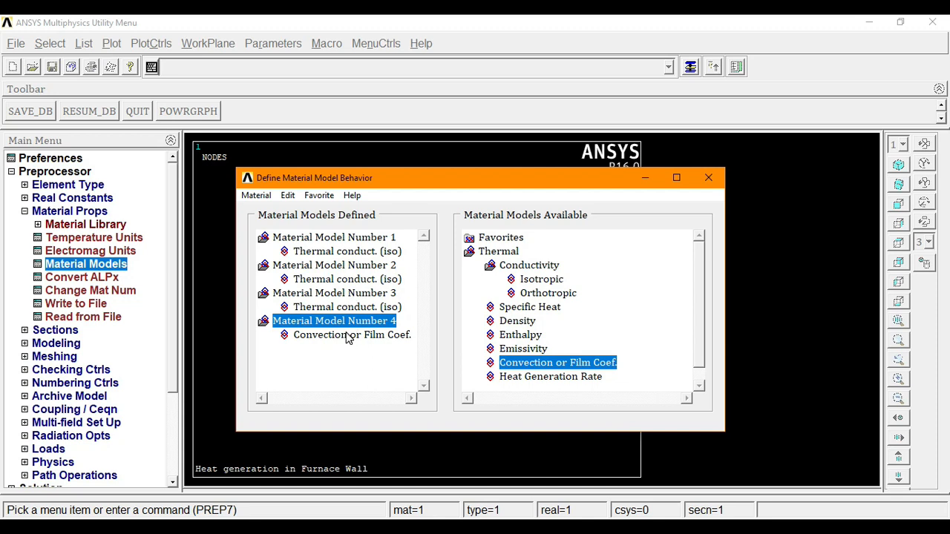
pyautogui.click(256, 195)
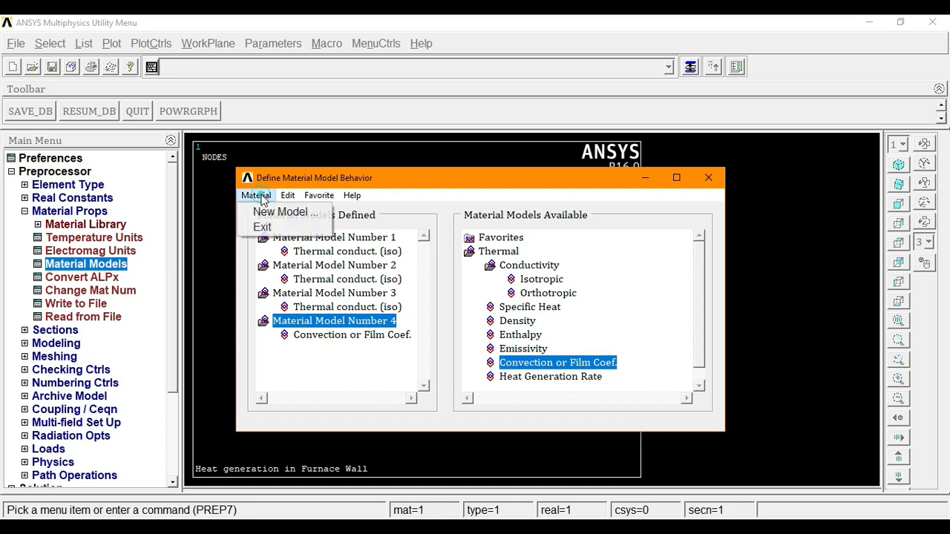
pyautogui.click(264, 227)
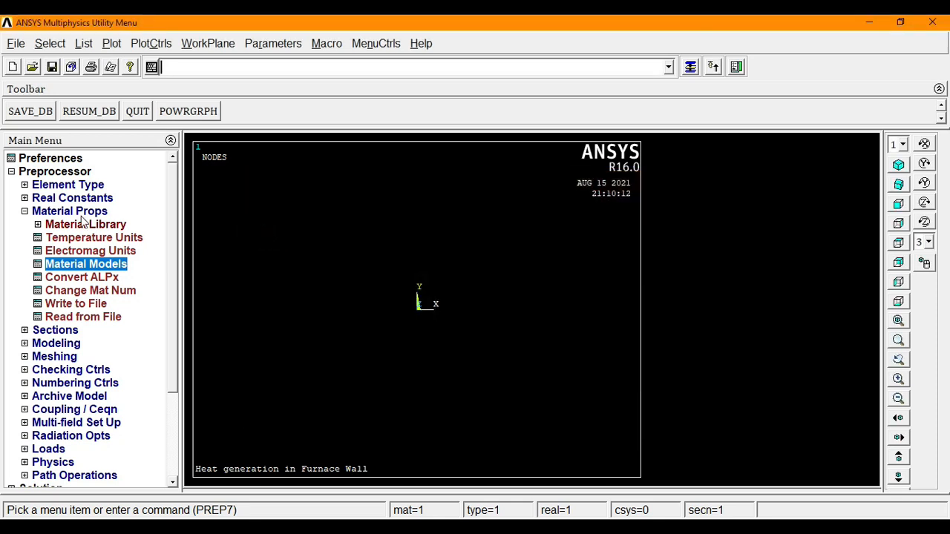
# - Create node 1 at the origin in the active coordinate system
pyautogui.click(75, 212)
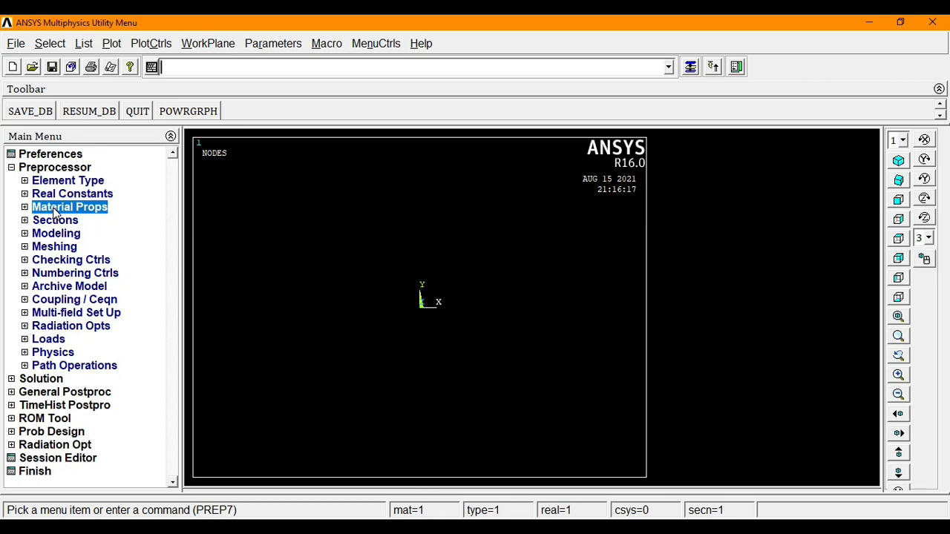
pyautogui.click(54, 236)
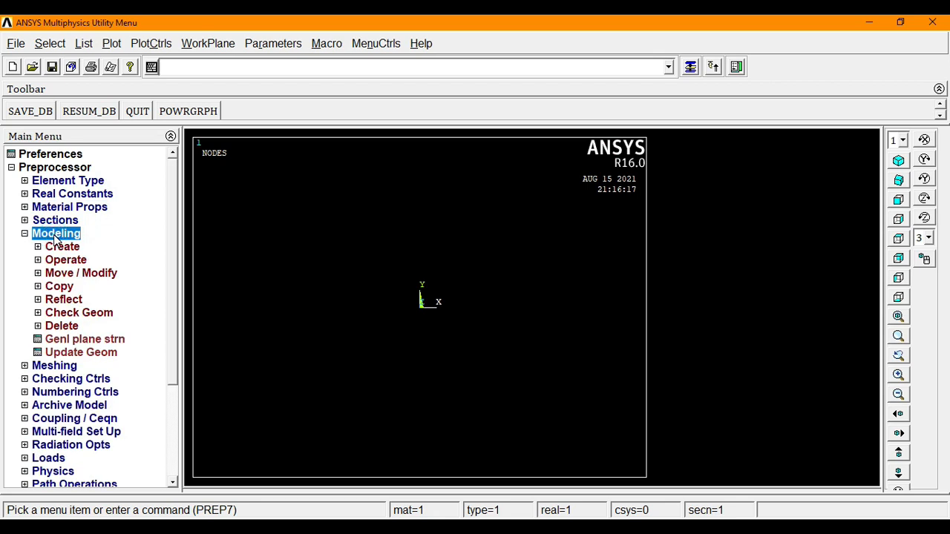
pyautogui.click(62, 248)
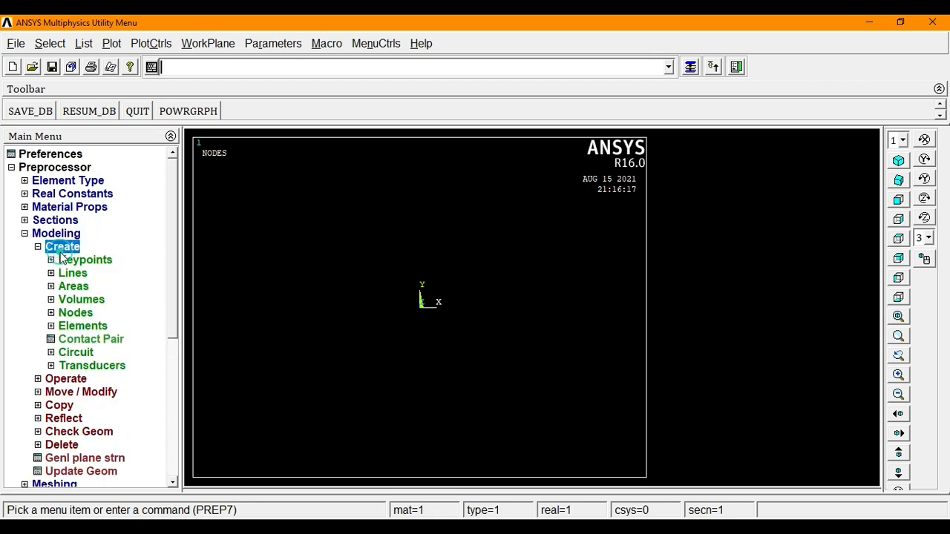
pyautogui.moveTo(172, 236); pyautogui.dragTo(173, 283)
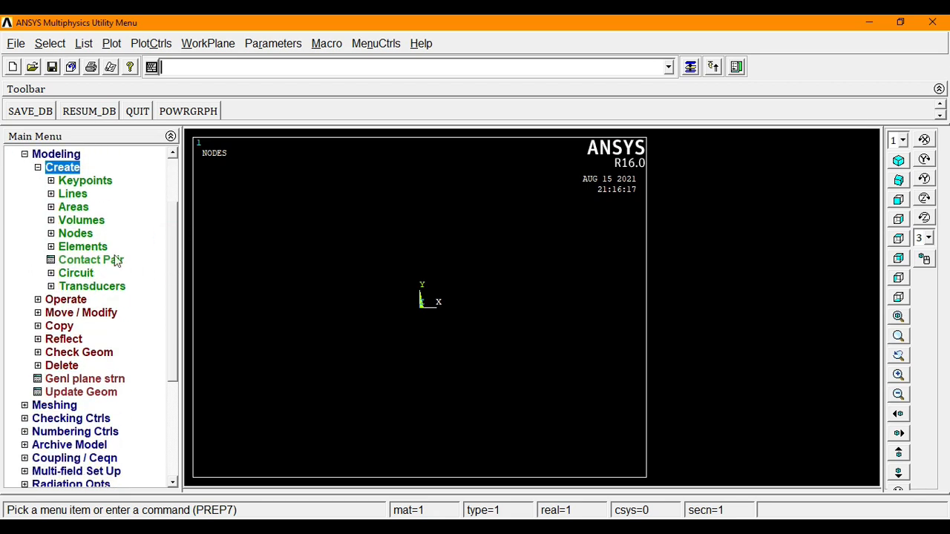
pyautogui.click(75, 234)
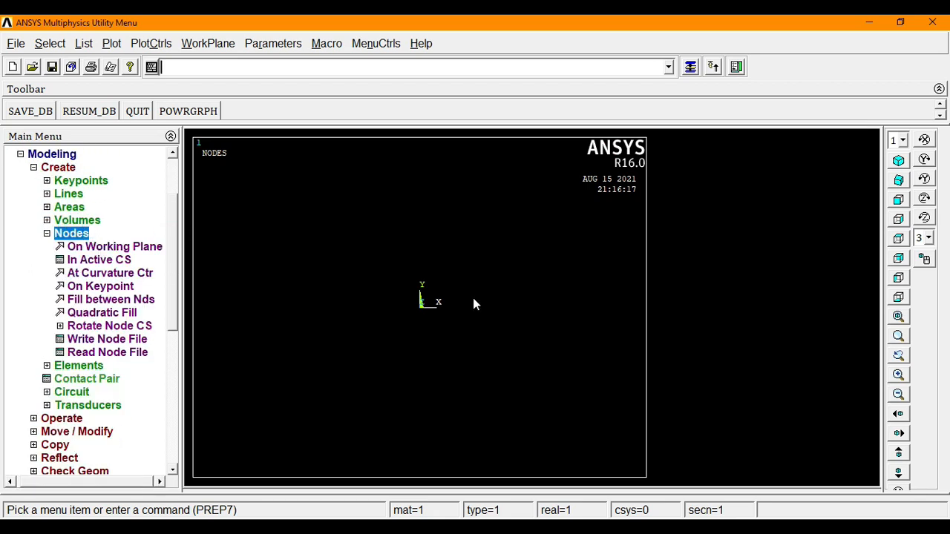
pyautogui.click(95, 267)
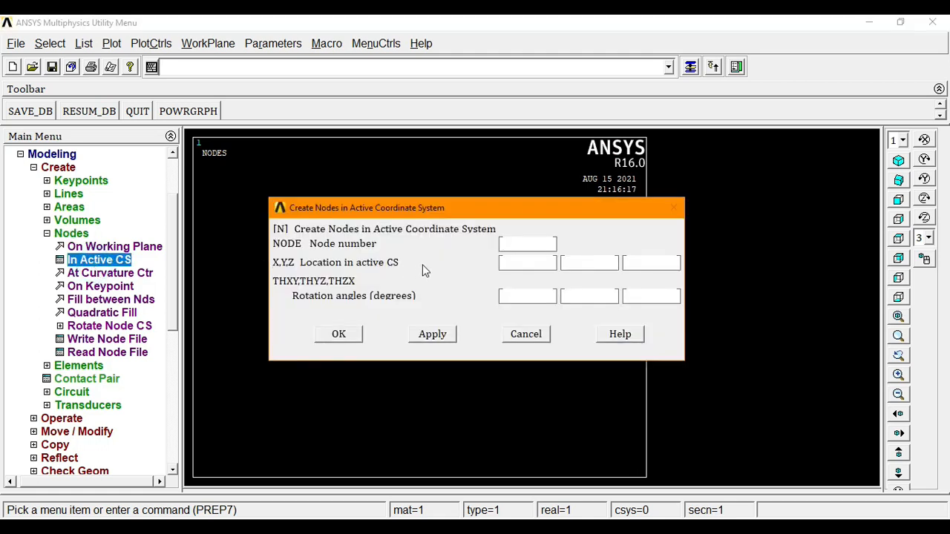
pyautogui.write('1')
pyautogui.write('0')
pyautogui.click(432, 334)
# - Create node 2, then node 3 at x = 0.101
pyautogui.moveTo(522, 245); pyautogui.dragTo(479, 263)
pyautogui.write('2')
pyautogui.write('0')
pyautogui.click(442, 338)
pyautogui.doubleClick(511, 245)
pyautogui.write('3')
pyautogui.click(518, 262)
pyautogui.press('BackSpace')
pyautogui.write('1')
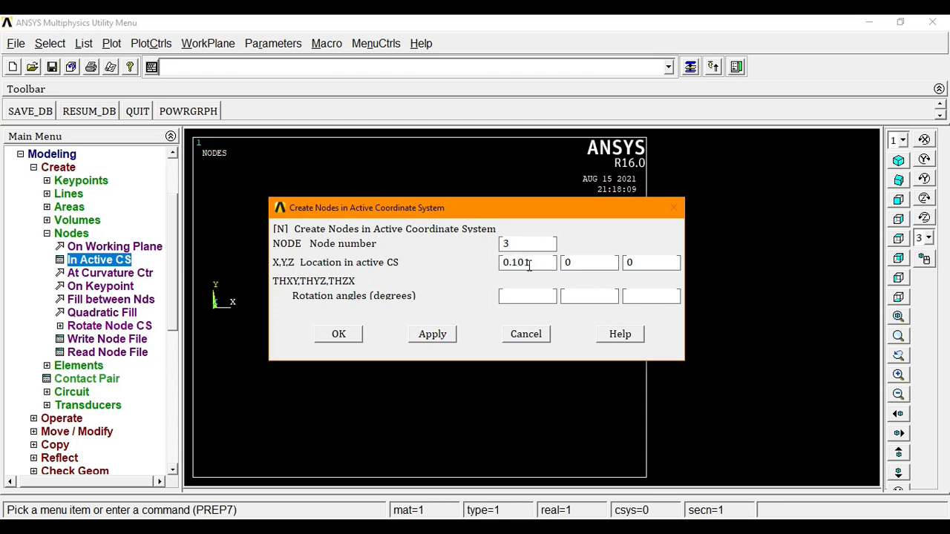
pyautogui.click(442, 343)
# - Create node 4 at x = 0.102 and node 5 at x = 0.202
pyautogui.doubleClick(524, 244)
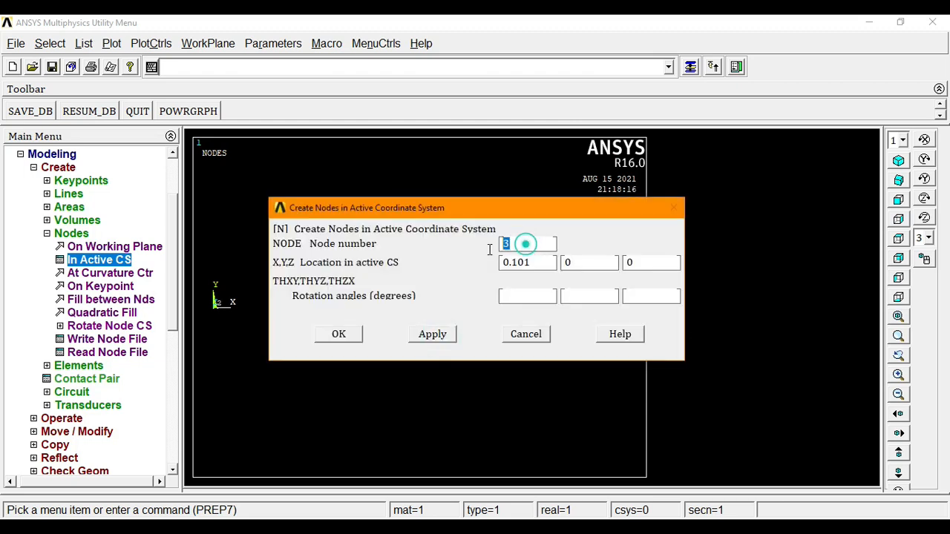
pyautogui.write('4')
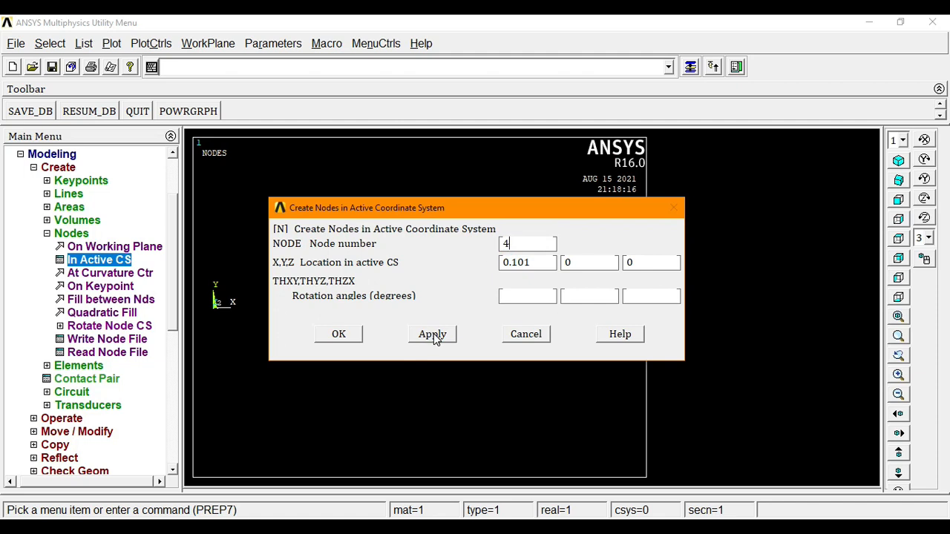
pyautogui.click(532, 262)
pyautogui.press('BackSpace')
pyautogui.write('2')
pyautogui.click(435, 339)
pyautogui.moveTo(514, 244); pyautogui.dragTo(490, 246)
pyautogui.click(435, 335)
# - Create node 6 at x = 0.203 and finish node creation
pyautogui.doubleClick(507, 243)
pyautogui.write('6')
pyautogui.click(534, 262)
pyautogui.press('BackSpace')
pyautogui.write('3')
pyautogui.click(343, 334)
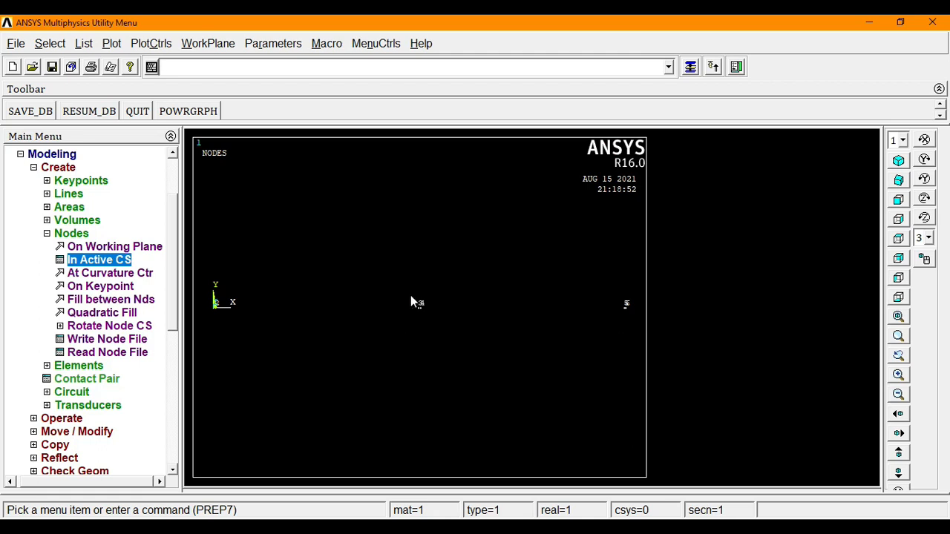
# - Set the default element attributes to type 2 LINK34, material 4 and real constant set 2
pyautogui.click(74, 234)
pyautogui.click(56, 155)
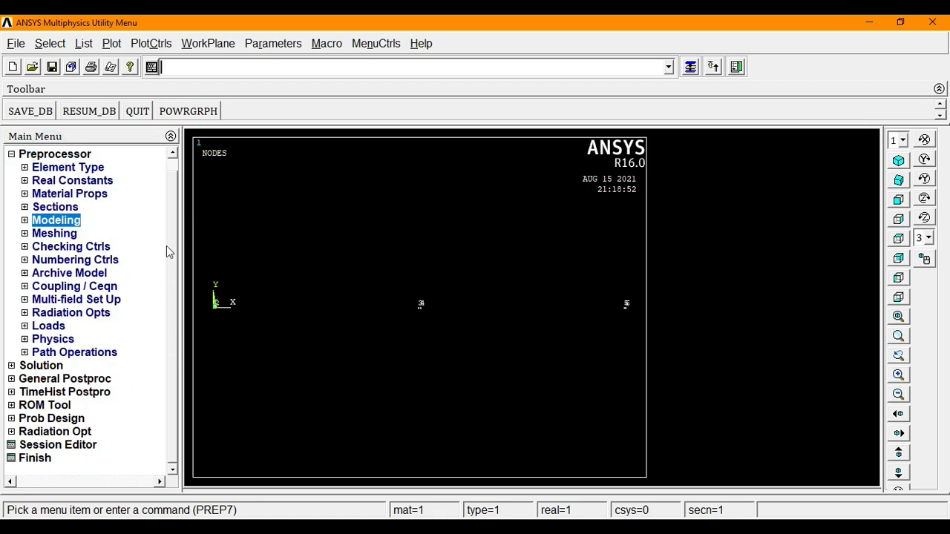
pyautogui.click(74, 221)
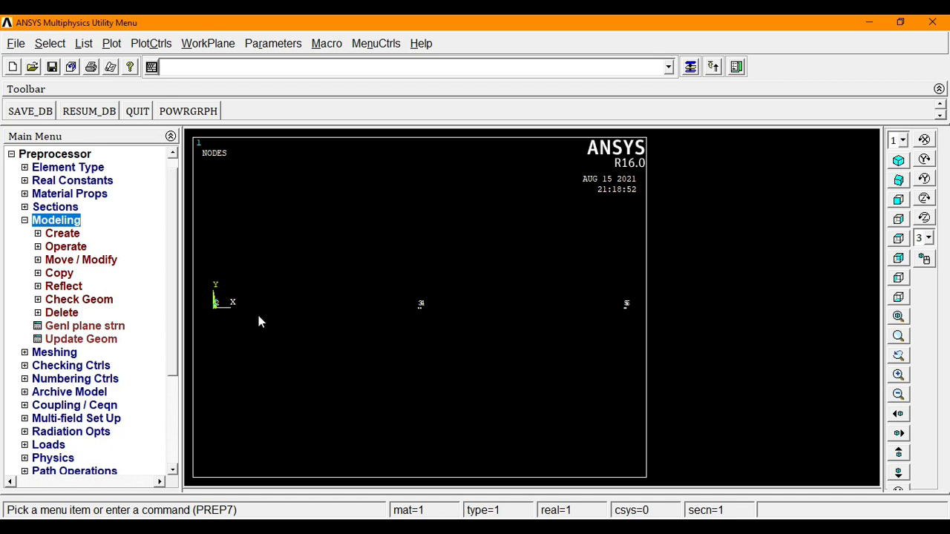
pyautogui.click(69, 234)
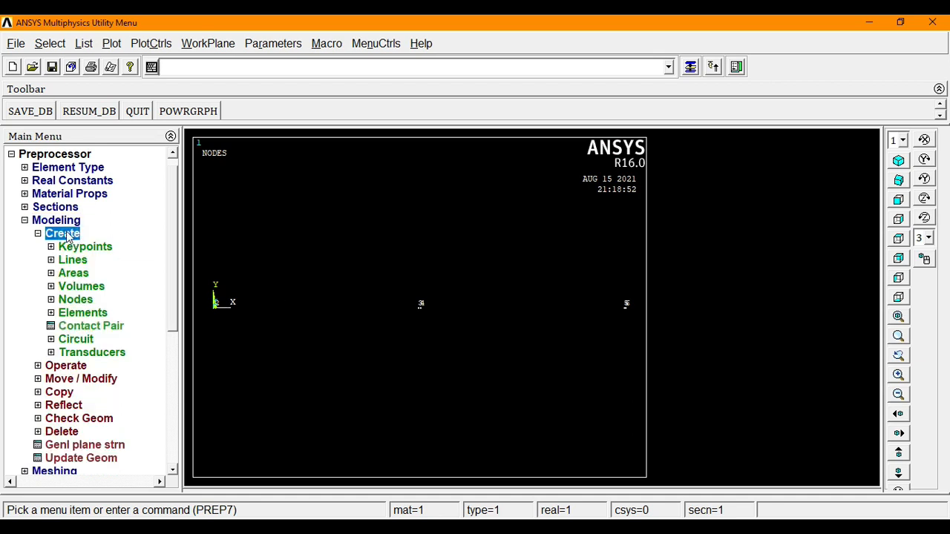
pyautogui.click(83, 313)
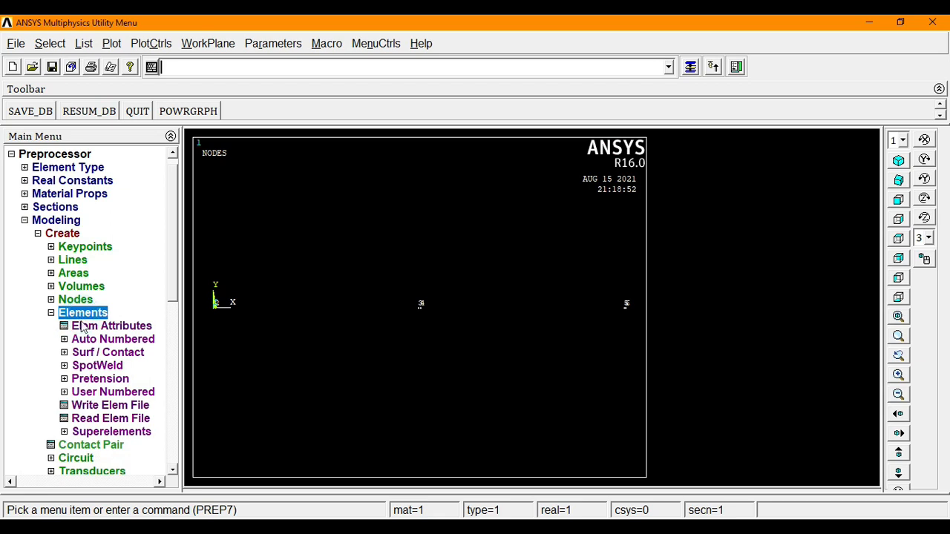
pyautogui.click(89, 331)
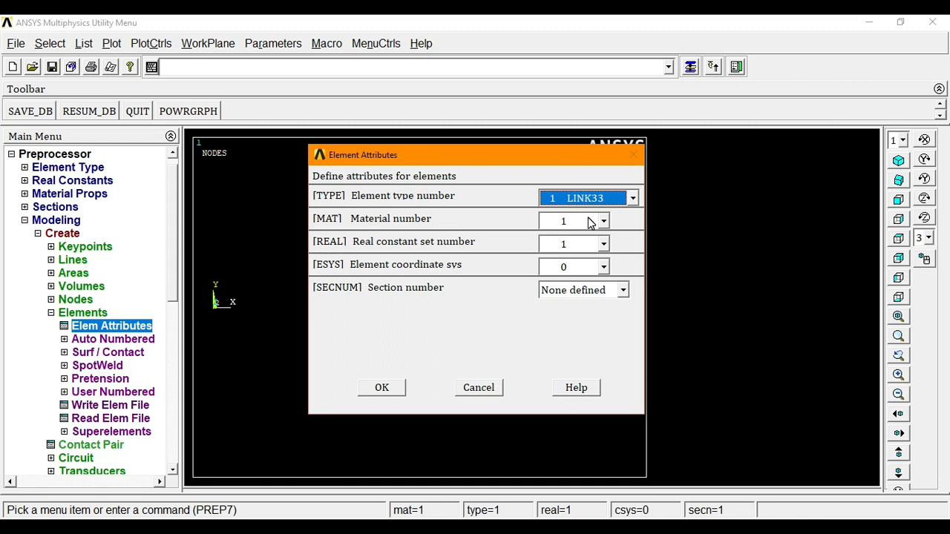
pyautogui.click(633, 198)
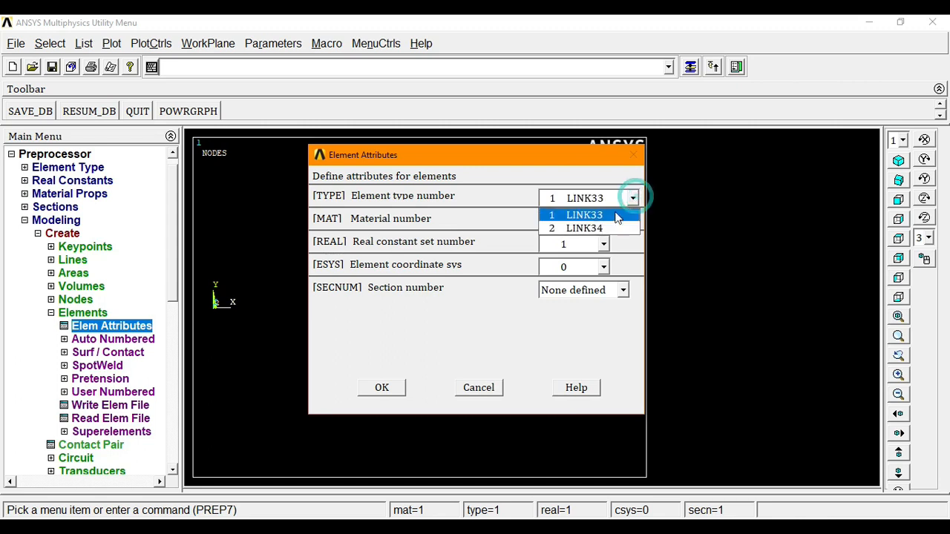
pyautogui.click(564, 226)
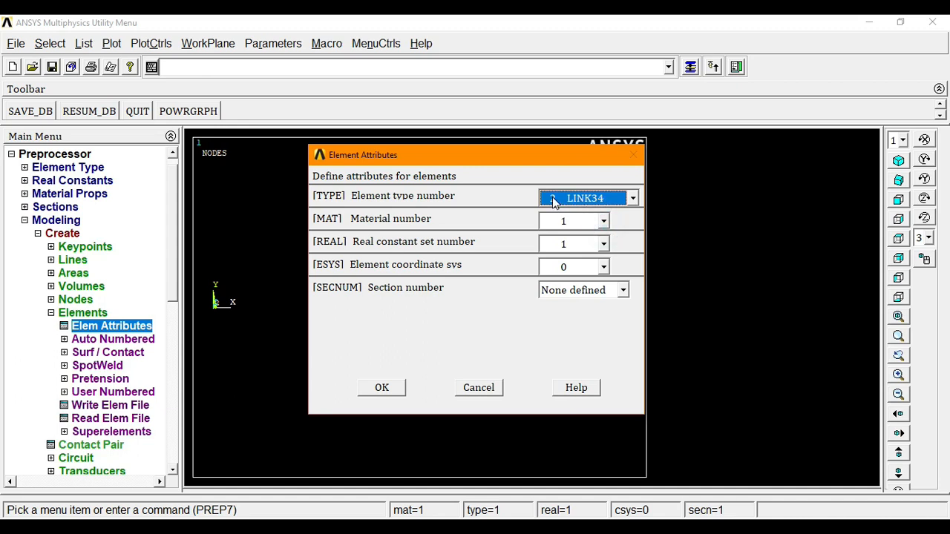
pyautogui.click(604, 221)
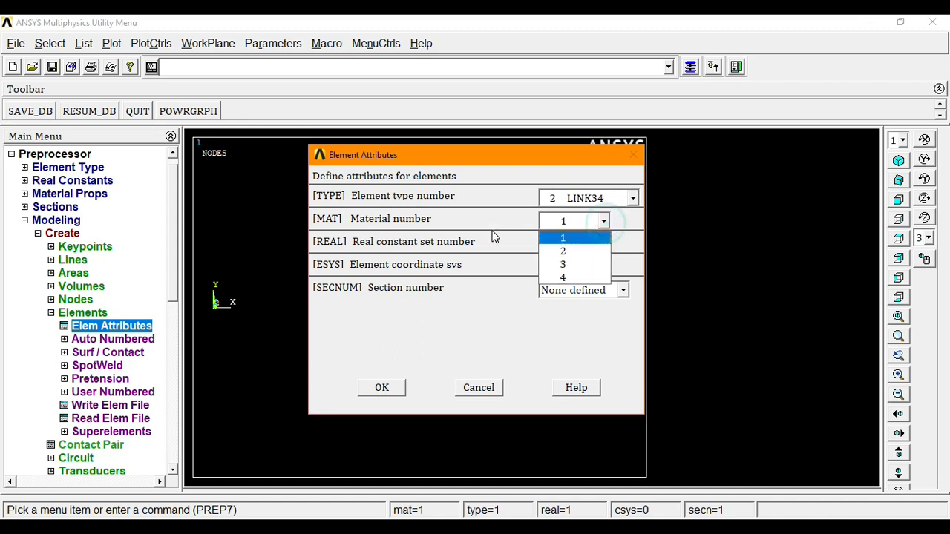
pyautogui.click(575, 277)
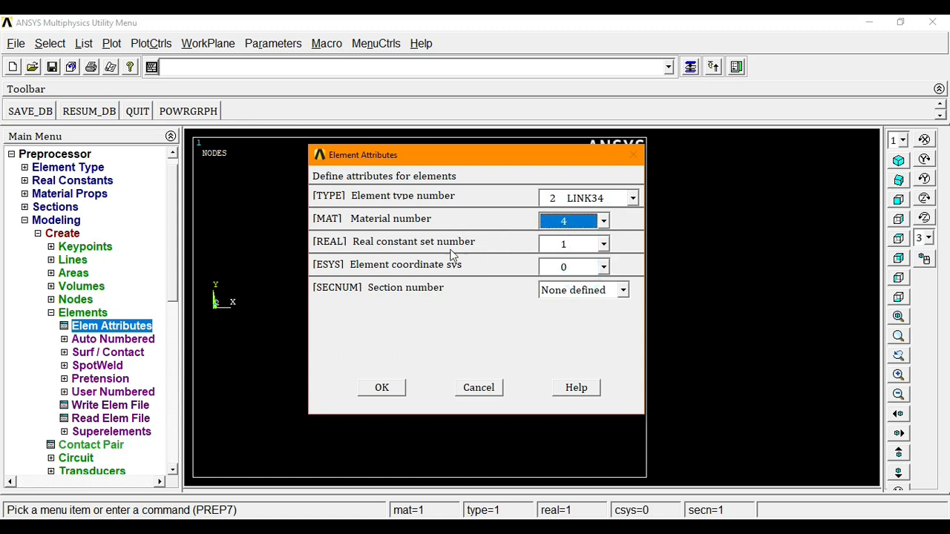
pyautogui.click(605, 244)
pyautogui.click(568, 272)
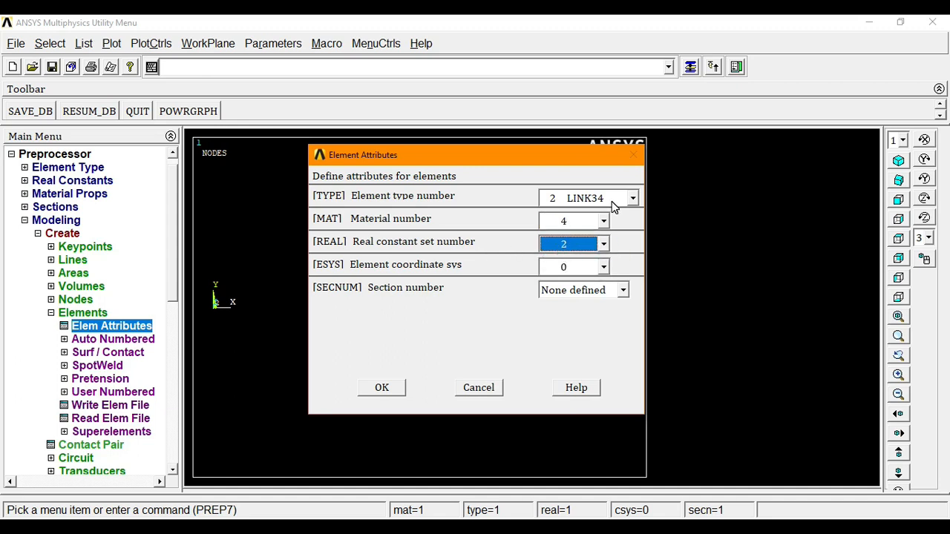
pyautogui.click(381, 387)
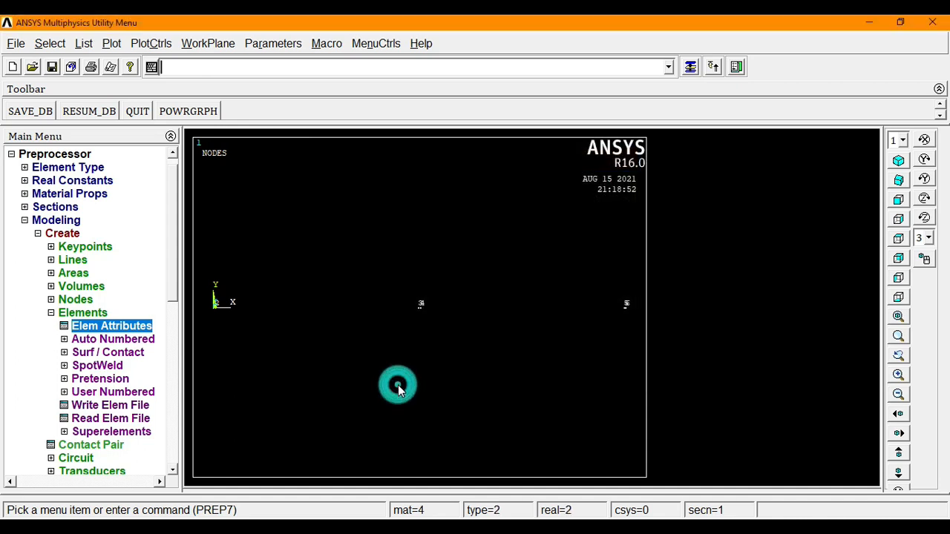
# - Create an auto-numbered LINK34 element through the two nodes at the axis origin
pyautogui.click(88, 341)
pyautogui.click(97, 354)
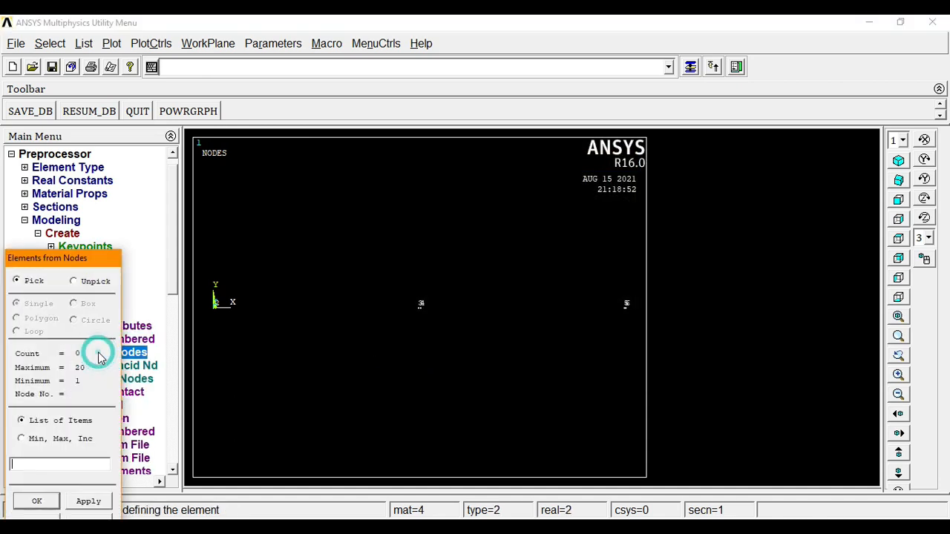
pyautogui.moveTo(78, 260); pyautogui.dragTo(84, 169)
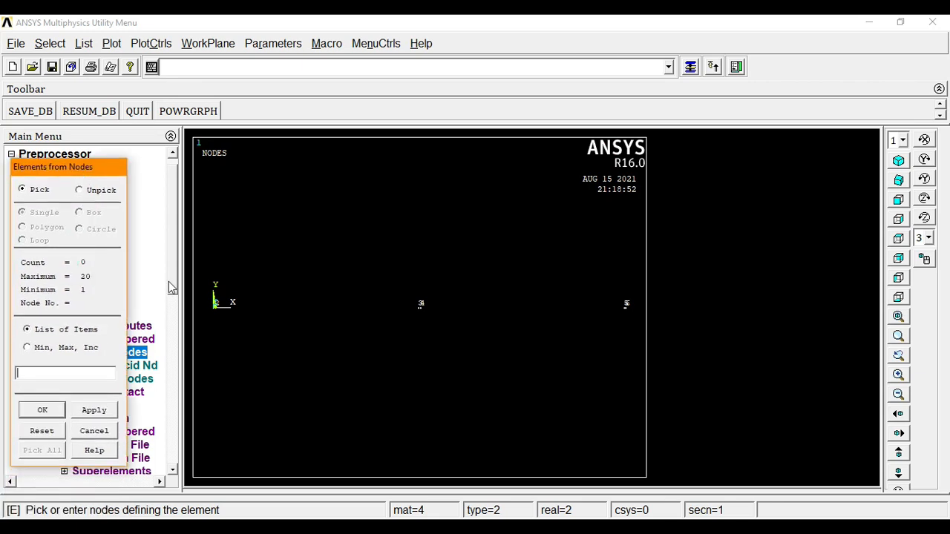
pyautogui.click(898, 374)
pyautogui.click(898, 375)
pyautogui.click(899, 433)
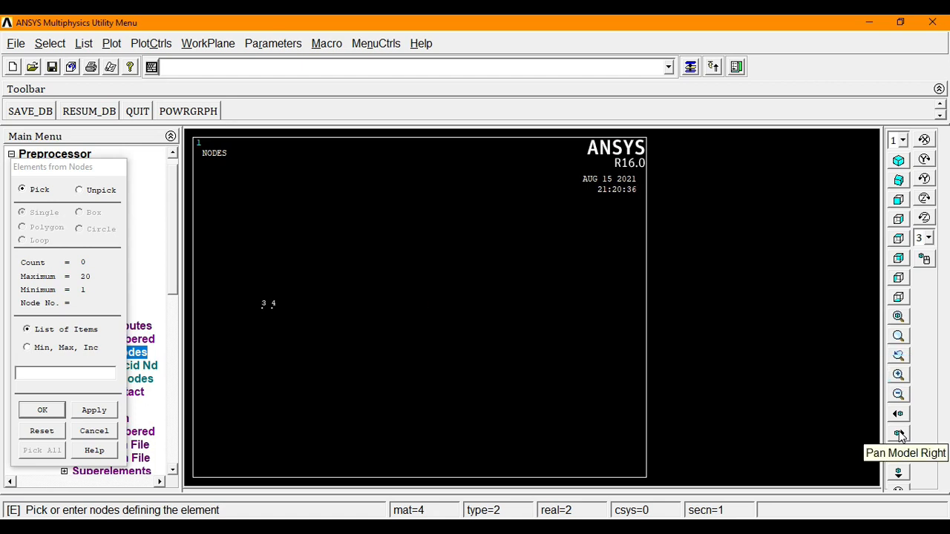
pyautogui.click(899, 434)
pyautogui.click(899, 434)
pyautogui.click(898, 434)
pyautogui.click(898, 433)
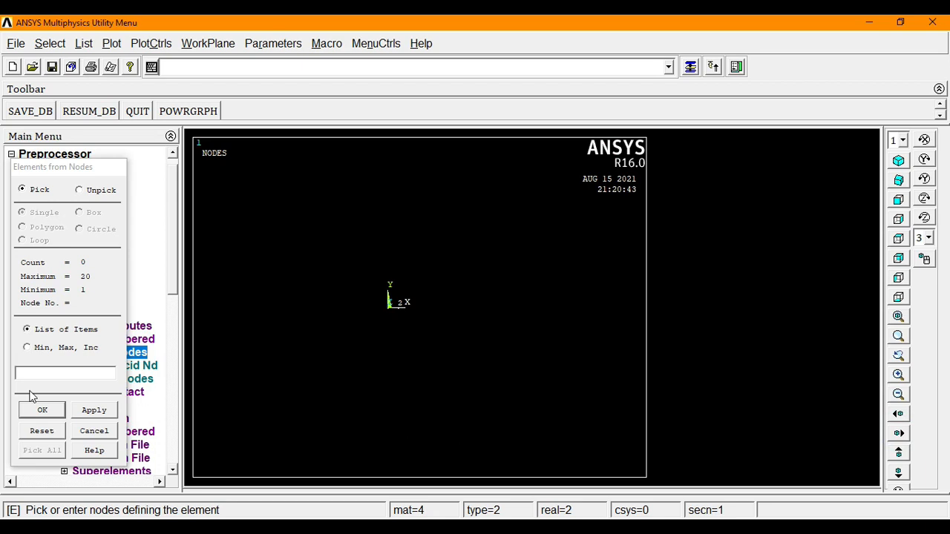
pyautogui.click(386, 308)
pyautogui.click(399, 311)
pyautogui.click(42, 410)
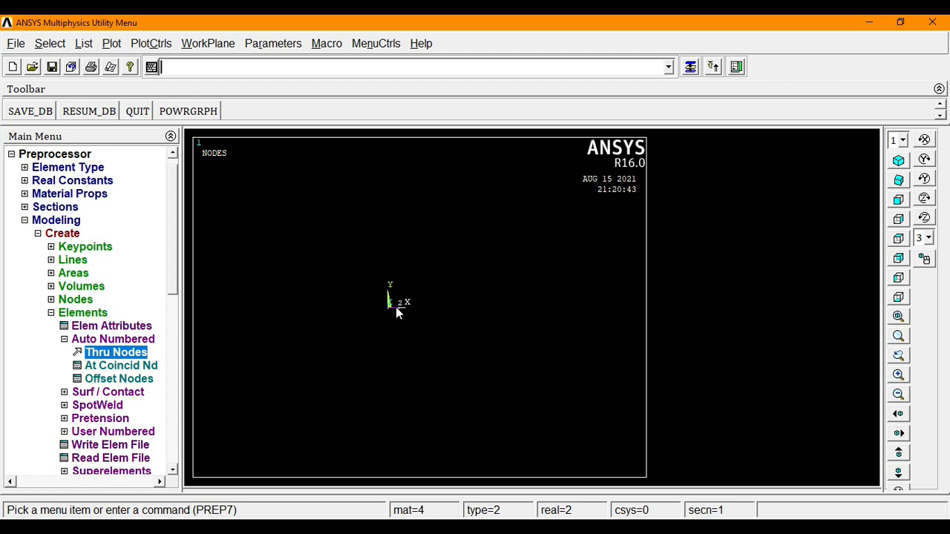
# - Set the element attributes to type 1 LINK33, material 1 and real constant set 1
pyautogui.click(132, 328)
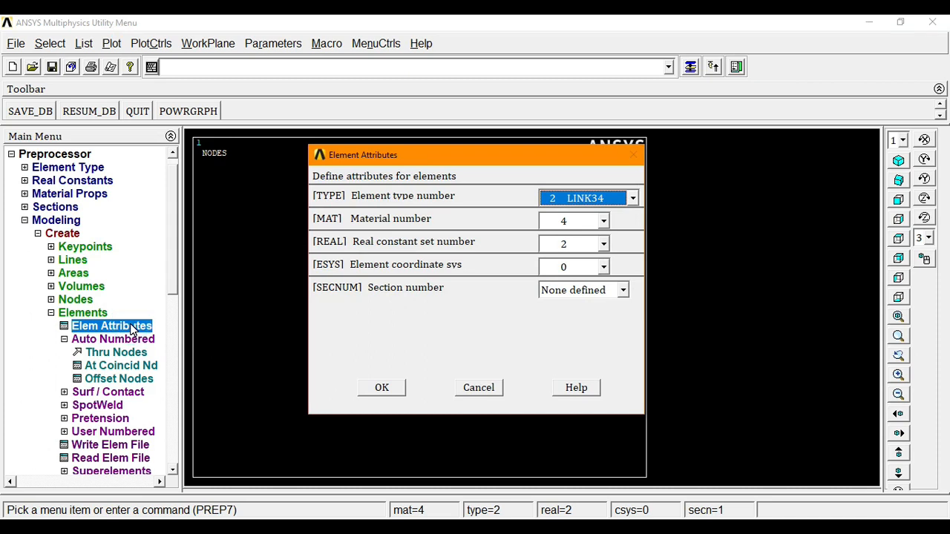
pyautogui.click(632, 198)
pyautogui.click(608, 214)
pyautogui.click(603, 221)
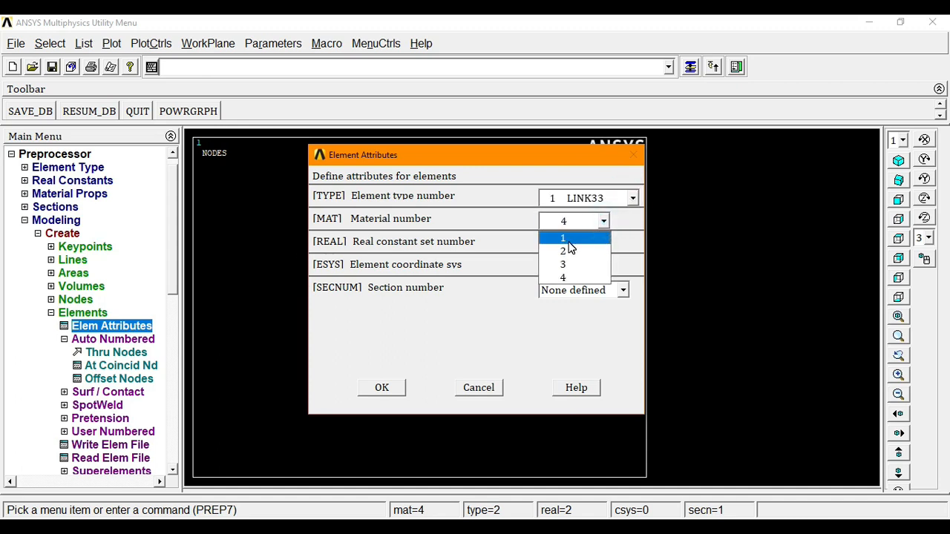
pyautogui.click(568, 242)
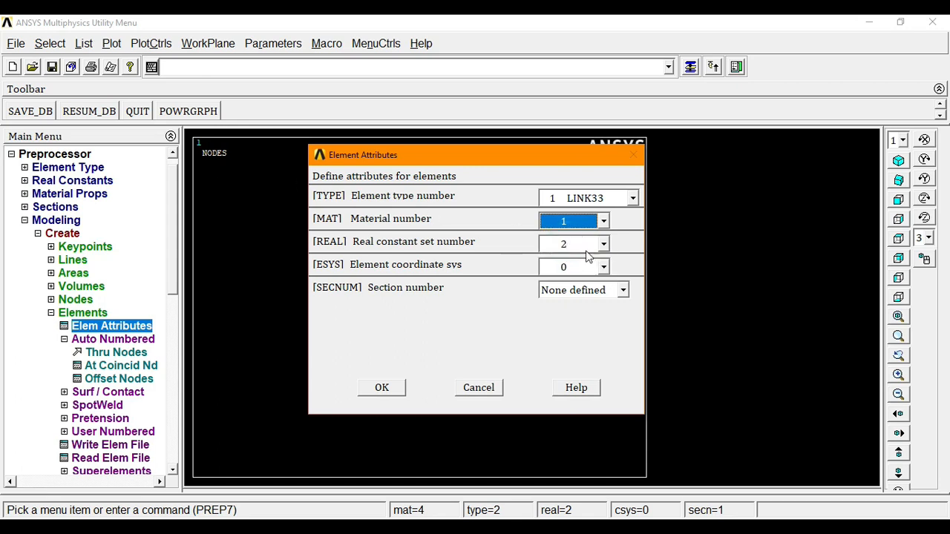
pyautogui.click(556, 245)
pyautogui.click(562, 260)
pyautogui.click(383, 387)
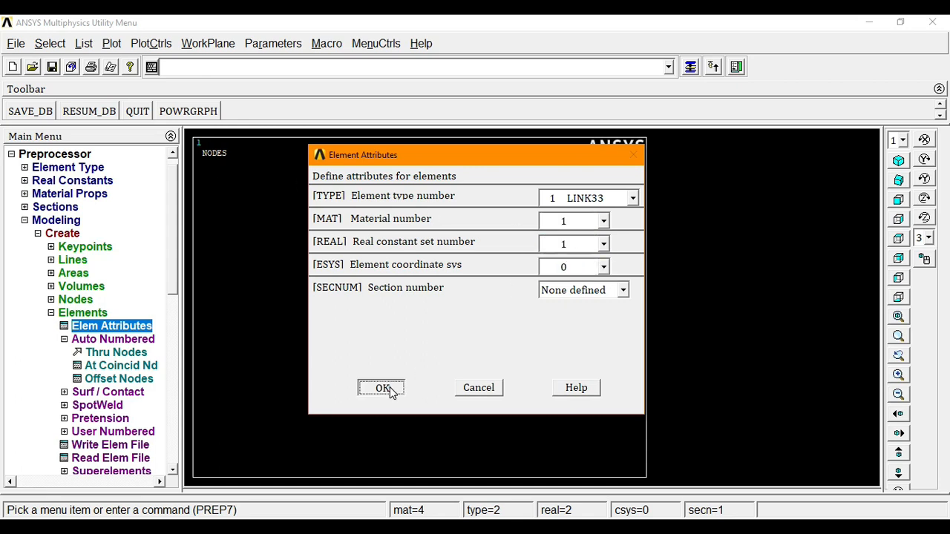
# - Create an element through nodes 2 and 3
pyautogui.click(104, 353)
pyautogui.click(399, 307)
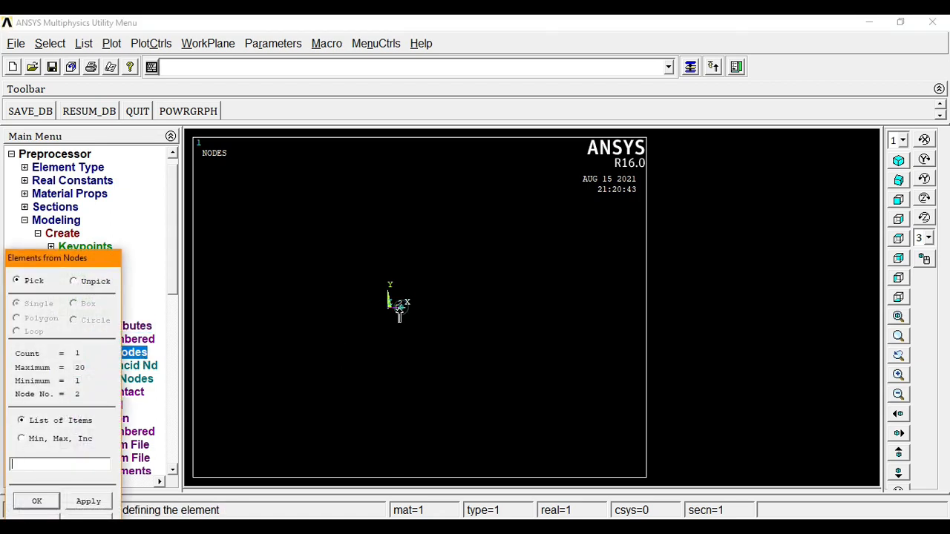
pyautogui.click(898, 434)
pyautogui.click(898, 434)
pyautogui.click(898, 414)
pyautogui.click(898, 414)
pyautogui.click(898, 414)
pyautogui.click(898, 414)
pyautogui.click(518, 308)
pyautogui.moveTo(33, 259); pyautogui.dragTo(66, 142)
pyautogui.click(71, 384)
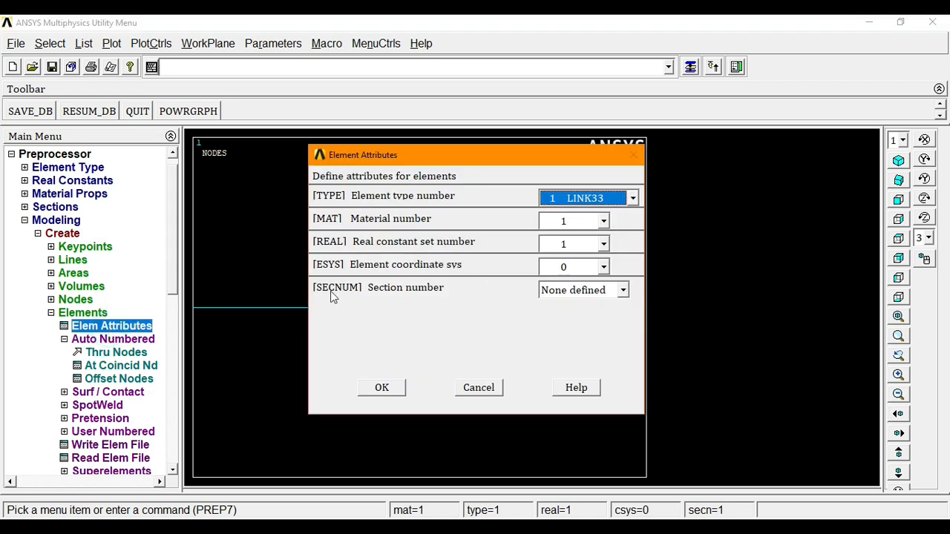
# - Set the element attributes to material 2 with real constant set 1
pyautogui.click(604, 221)
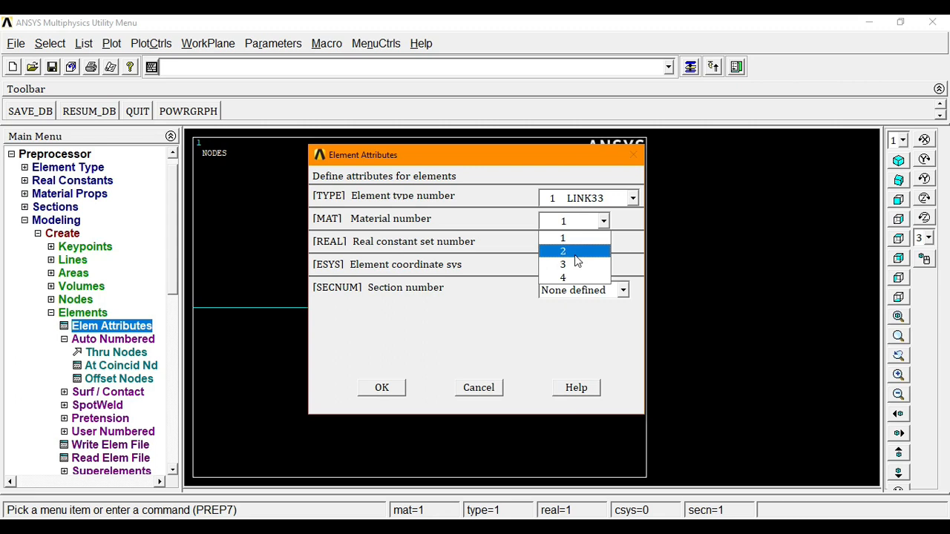
pyautogui.click(571, 255)
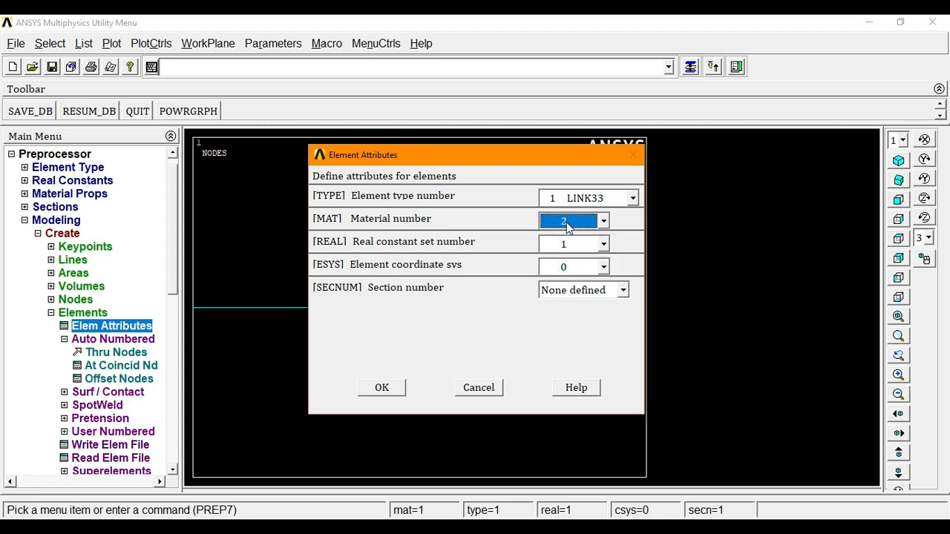
pyautogui.click(604, 244)
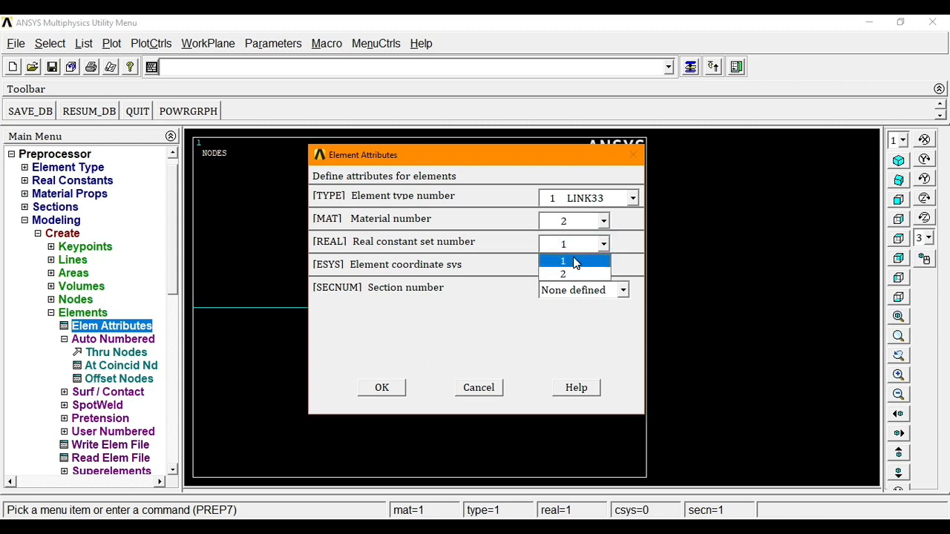
pyautogui.click(564, 256)
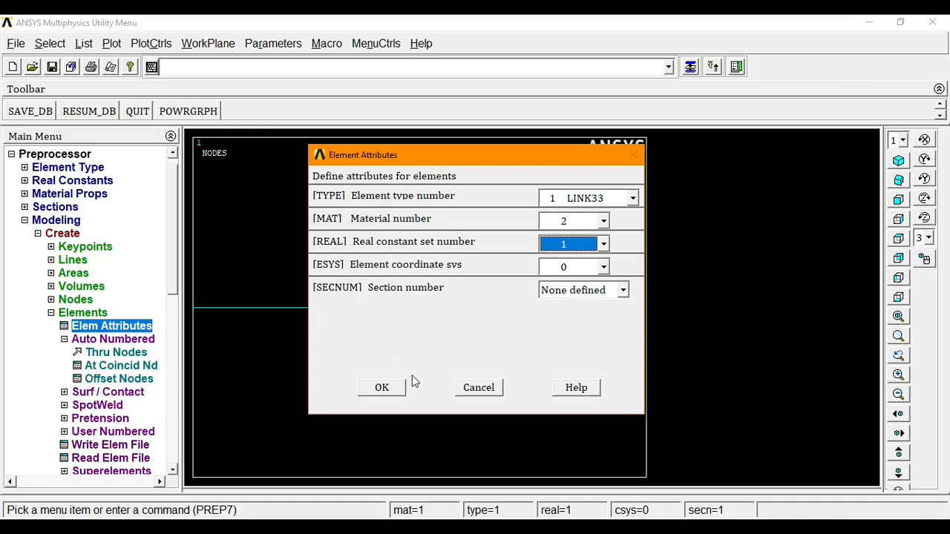
pyautogui.click(389, 389)
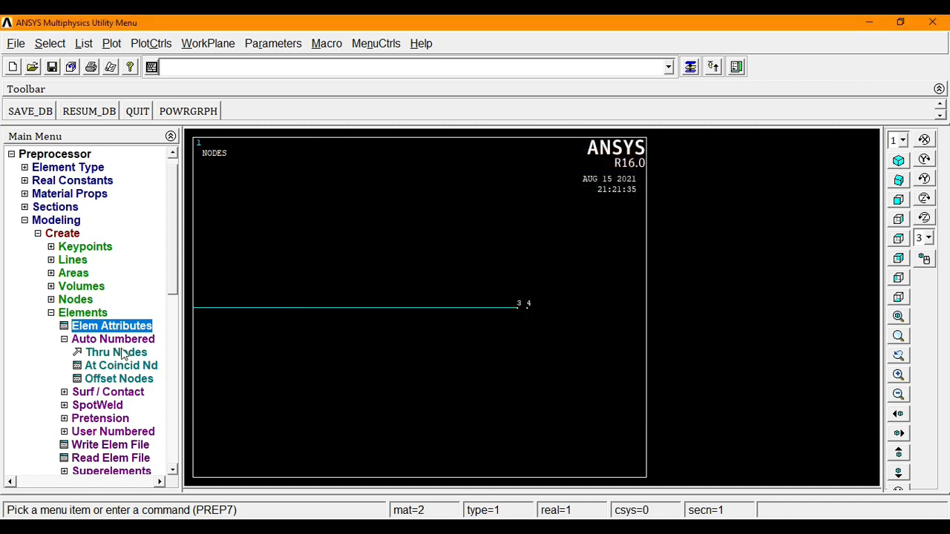
# - Create a LINK33 element joining nodes 3 and 4
pyautogui.click(115, 352)
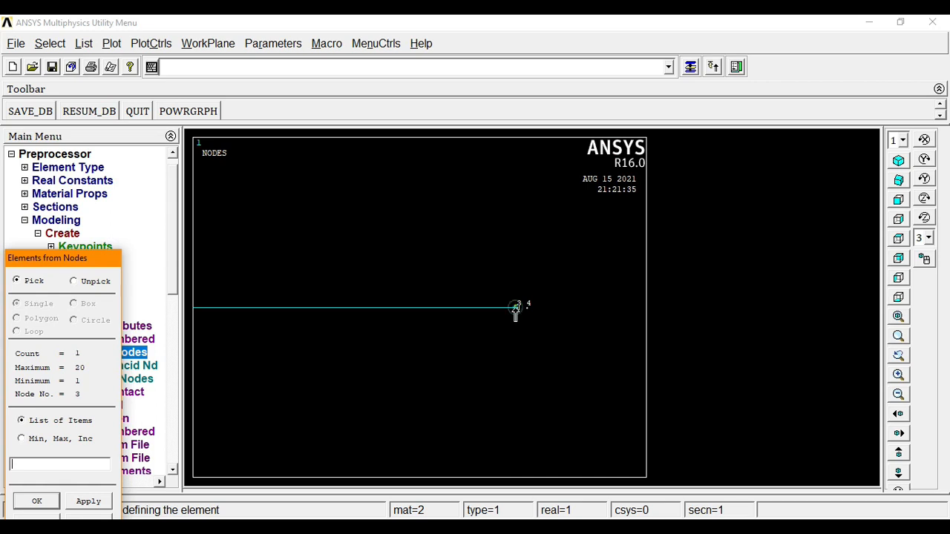
pyautogui.click(529, 306)
pyautogui.click(37, 501)
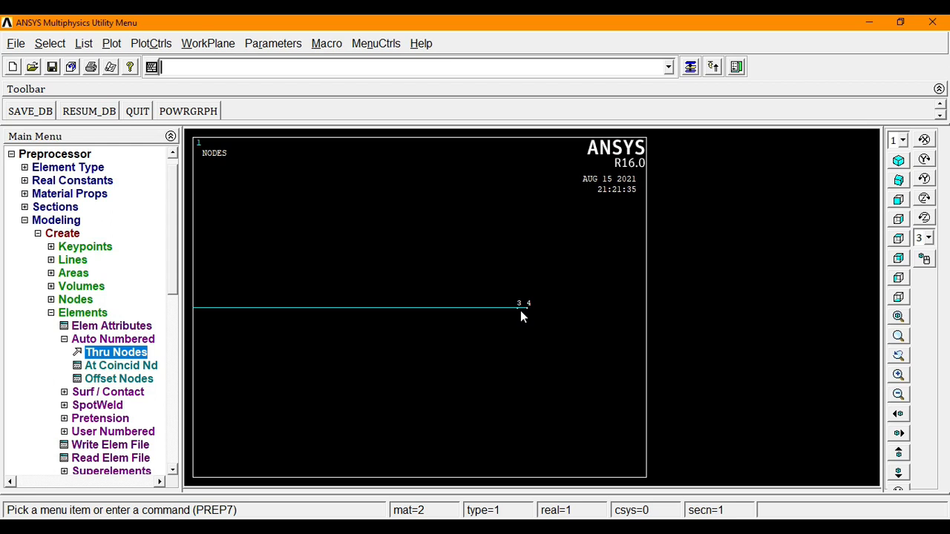
# - Change the element attributes' material number to 3
pyautogui.click(138, 327)
pyautogui.click(603, 220)
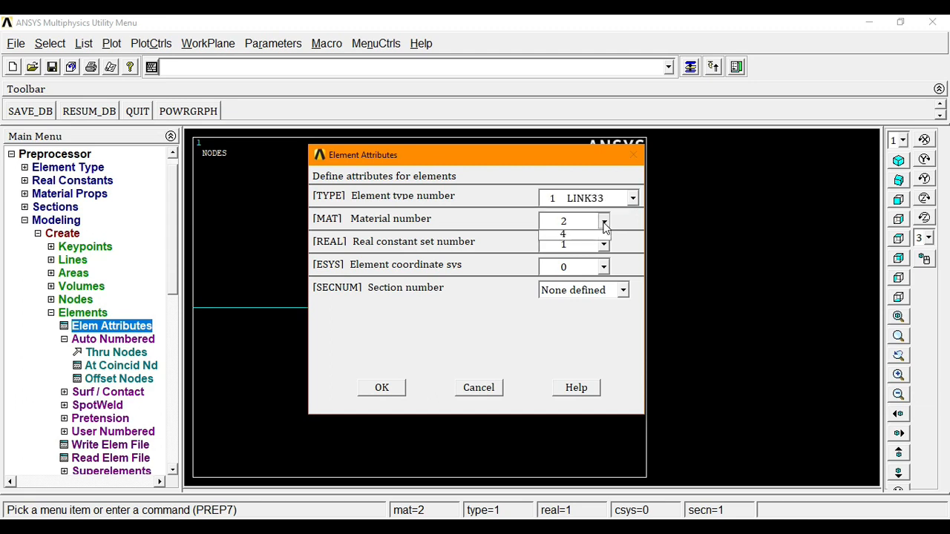
pyautogui.click(570, 265)
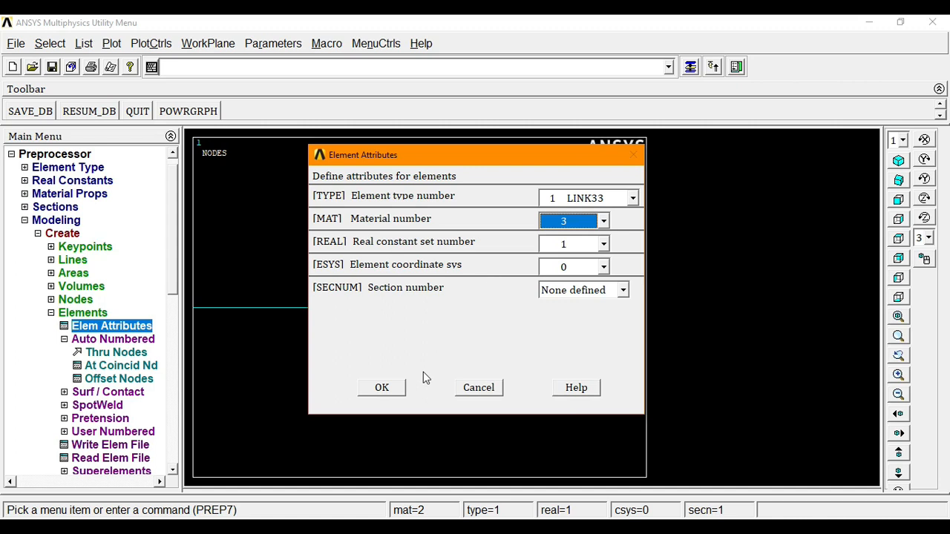
# - Confirm material 3 and create an element from node 4 to node 5
pyautogui.click(381, 388)
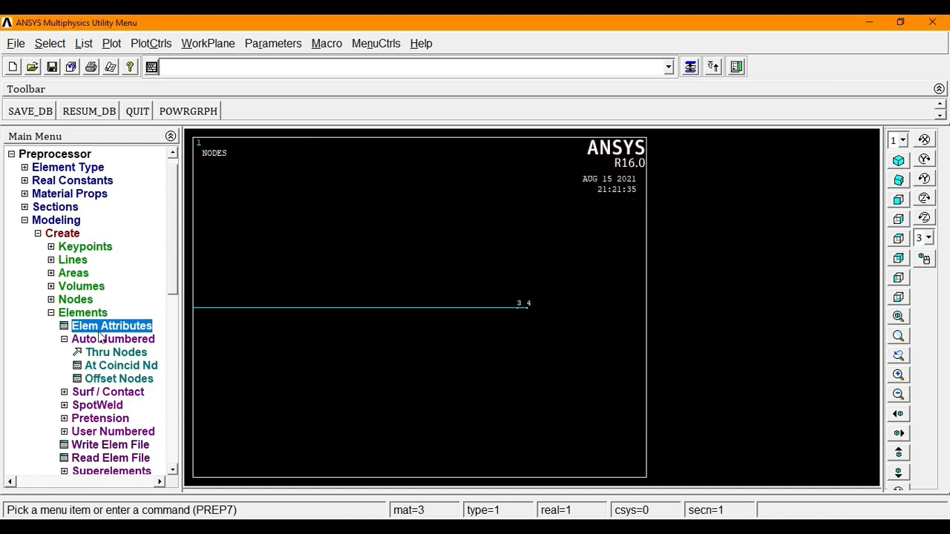
pyautogui.click(116, 354)
pyautogui.click(527, 304)
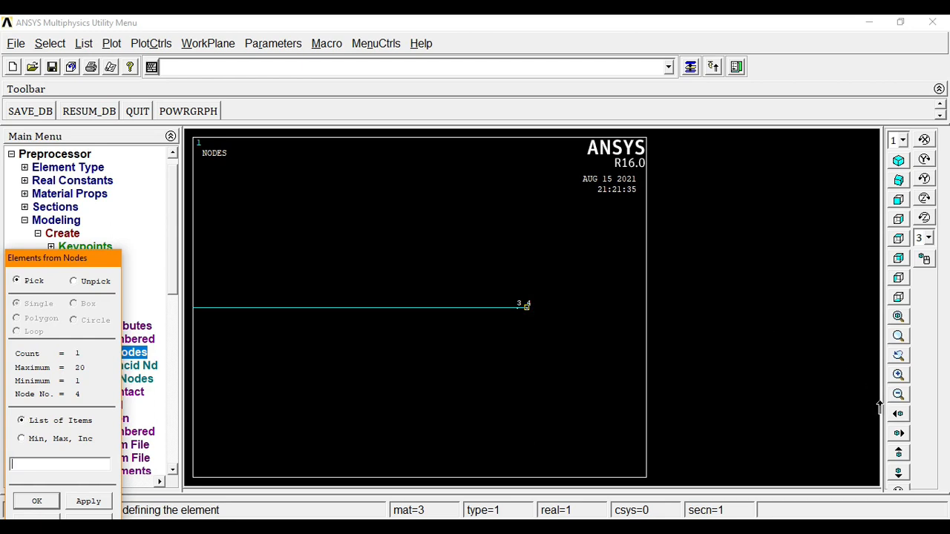
pyautogui.click(894, 417)
pyautogui.click(895, 416)
pyautogui.click(895, 416)
pyautogui.click(895, 417)
pyautogui.click(895, 417)
pyautogui.click(895, 416)
pyautogui.click(897, 415)
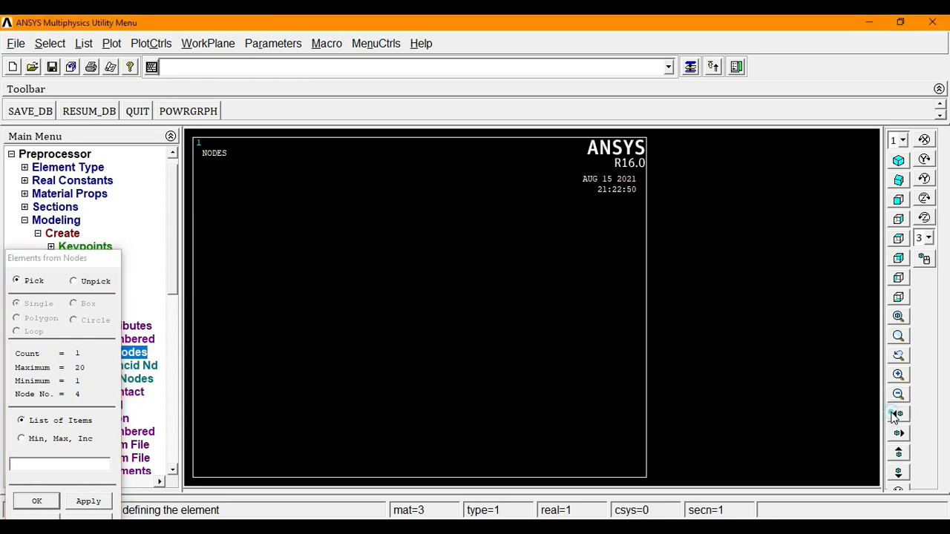
pyautogui.click(897, 415)
pyautogui.click(494, 306)
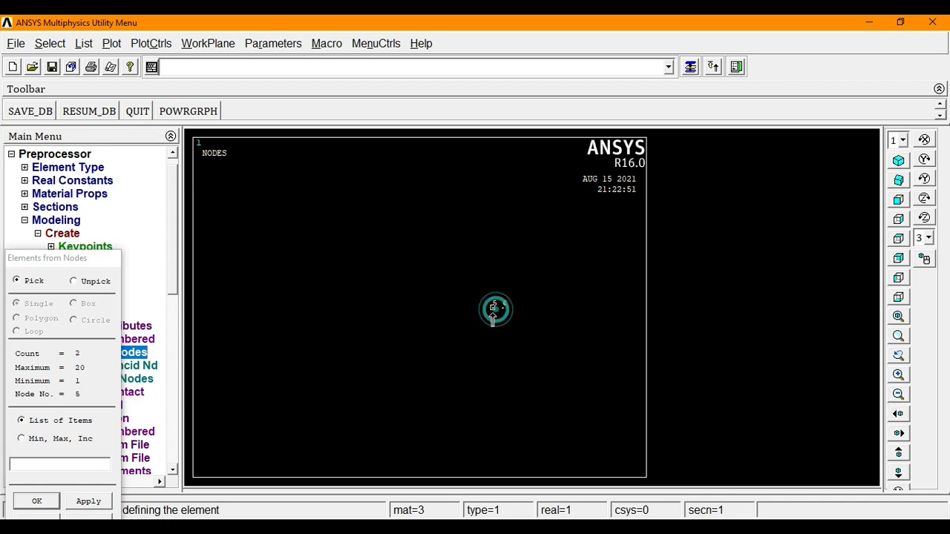
pyautogui.click(67, 259)
pyautogui.moveTo(67, 260); pyautogui.dragTo(97, 152)
pyautogui.click(64, 398)
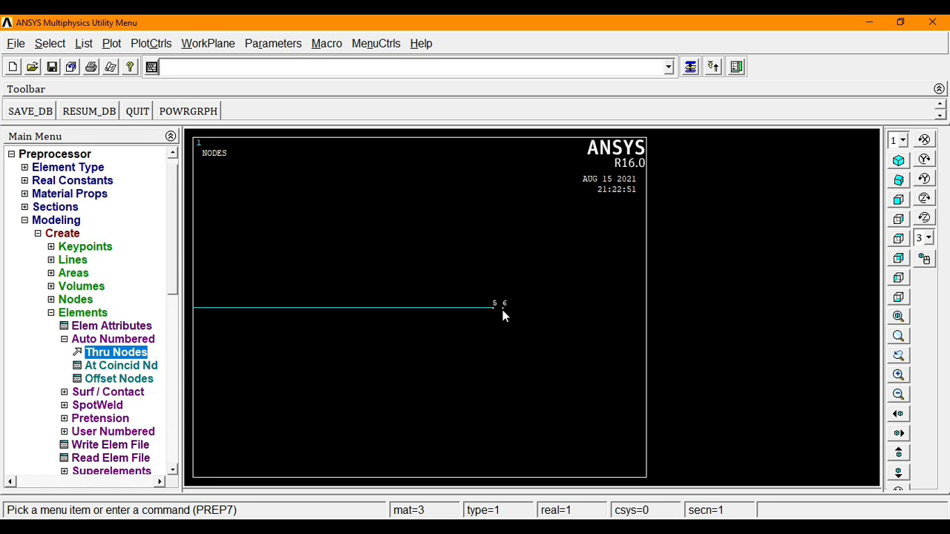
# - Set the element attributes to type 2 LINK34, material 4 and real constant set 2
pyautogui.click(118, 327)
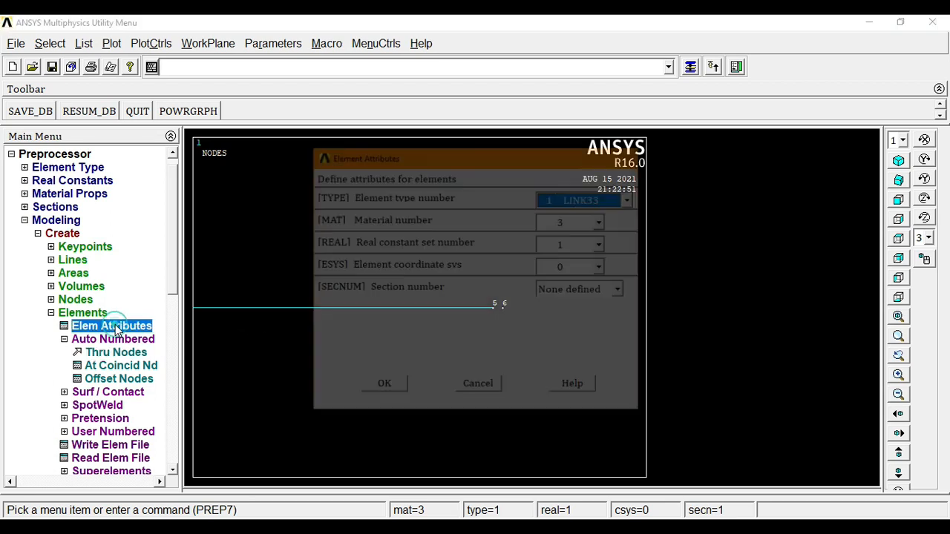
pyautogui.click(632, 198)
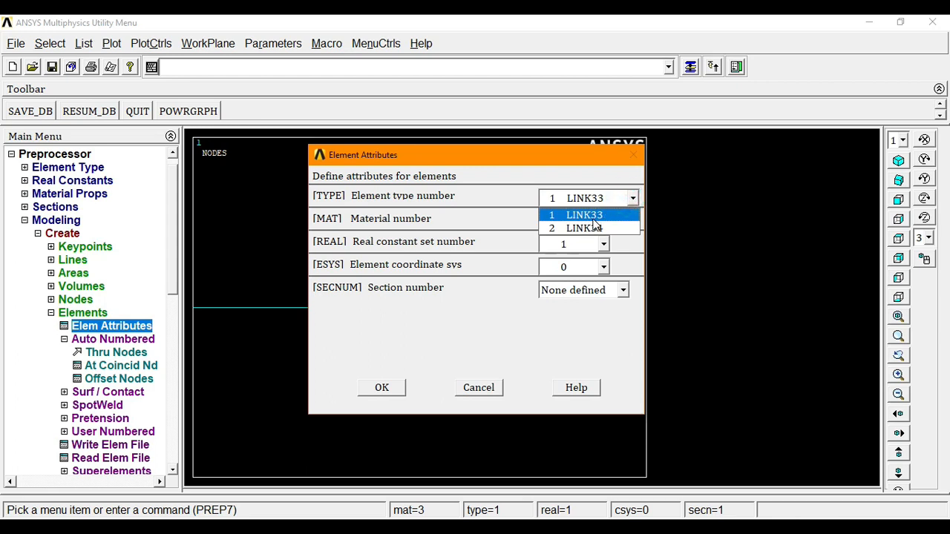
pyautogui.click(586, 226)
pyautogui.click(604, 221)
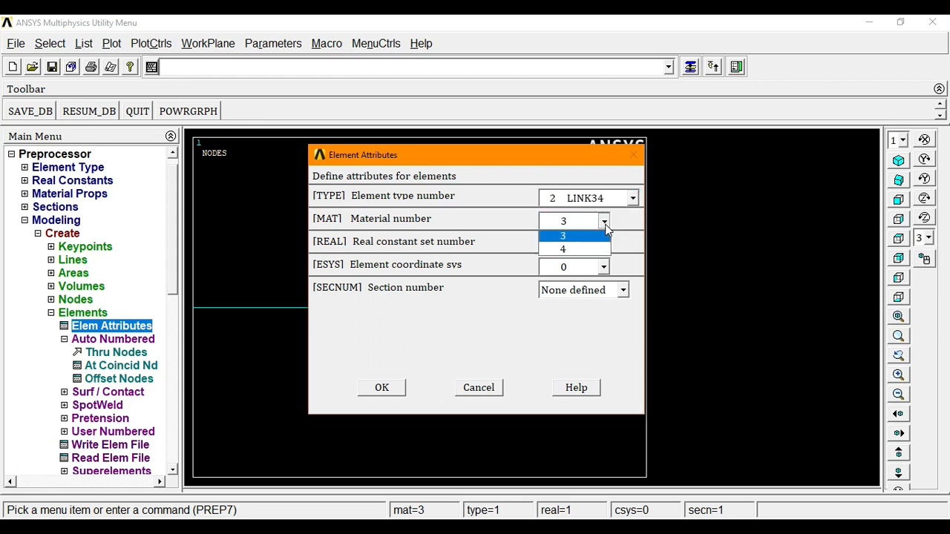
pyautogui.click(560, 278)
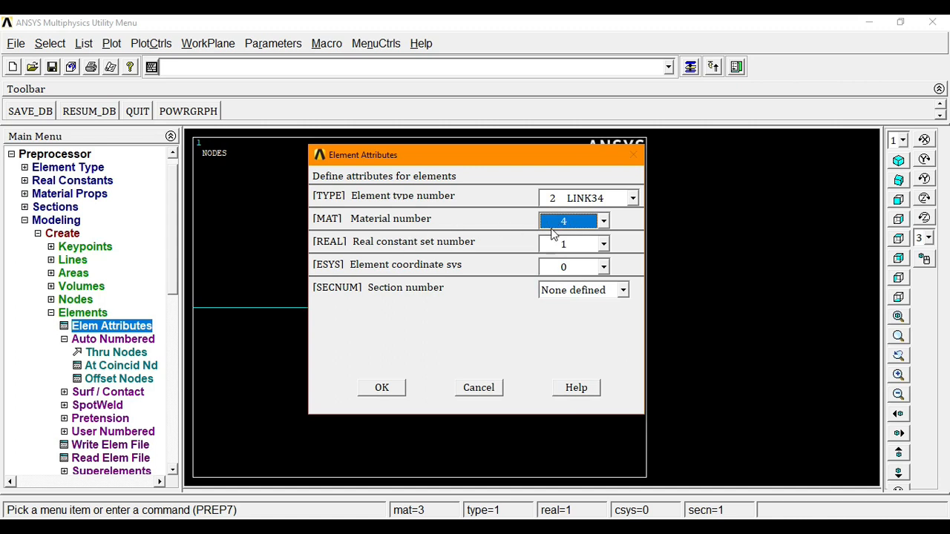
pyautogui.click(604, 244)
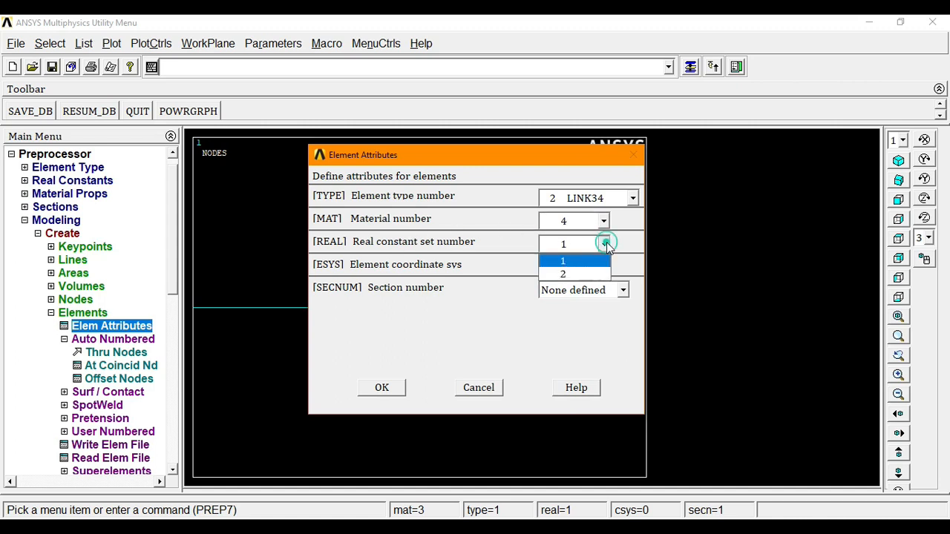
pyautogui.click(571, 274)
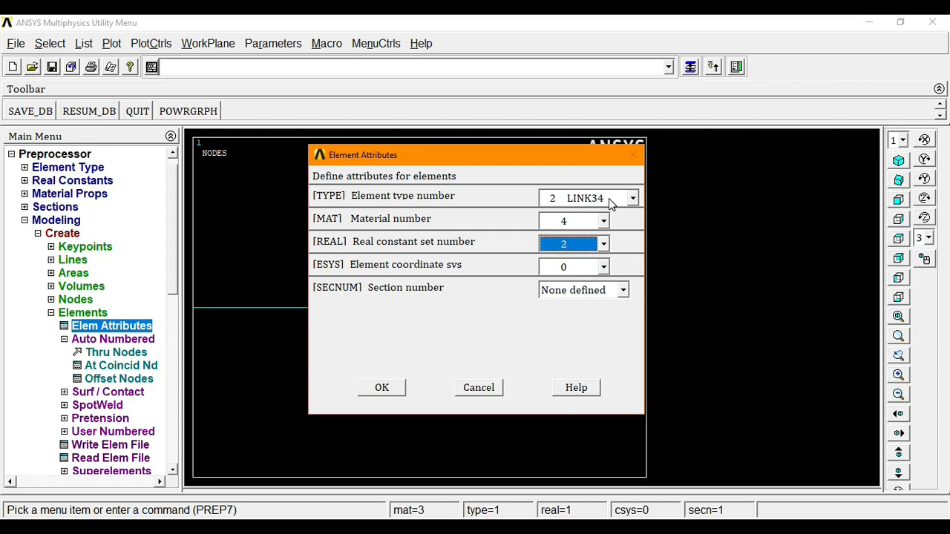
pyautogui.click(383, 388)
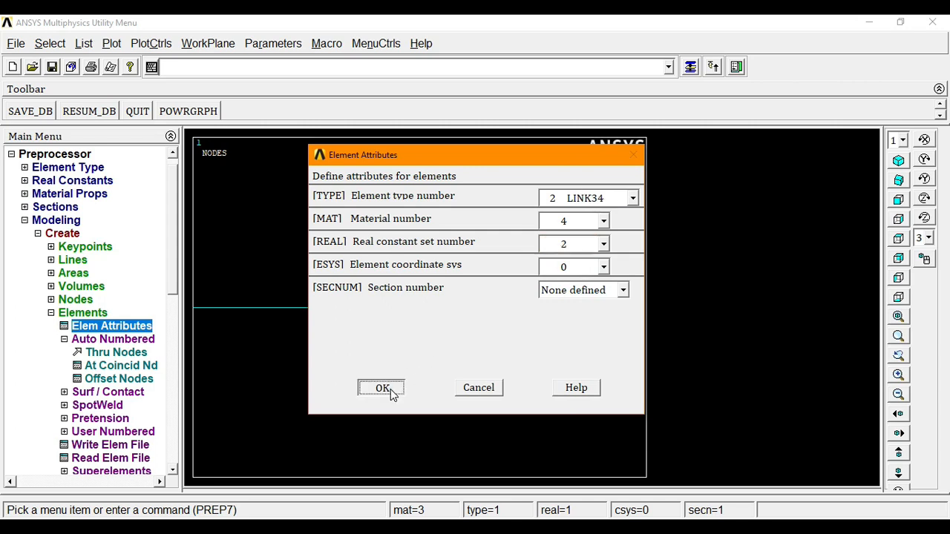
# - Create an element joining nodes 5 and 6
pyautogui.click(127, 353)
pyautogui.click(492, 306)
pyautogui.click(505, 316)
pyautogui.click(36, 503)
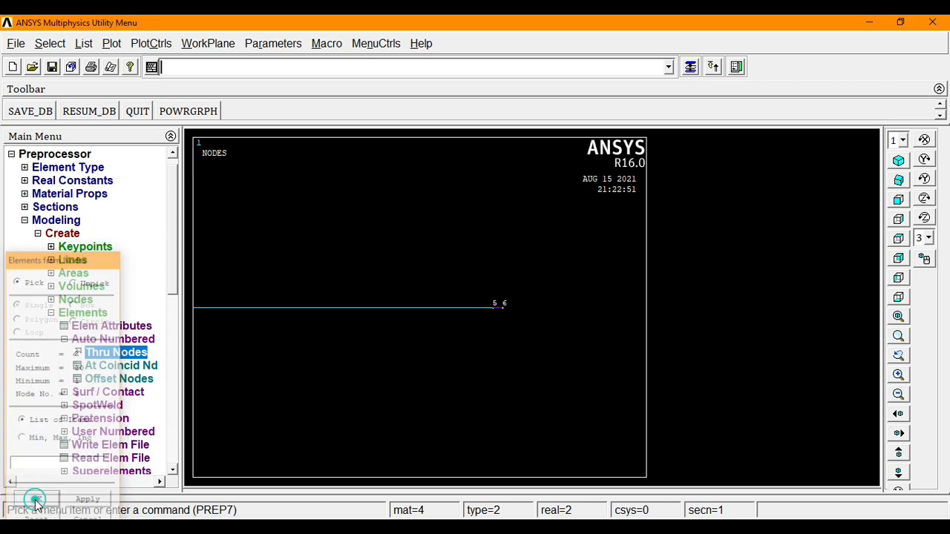
pyautogui.click(58, 222)
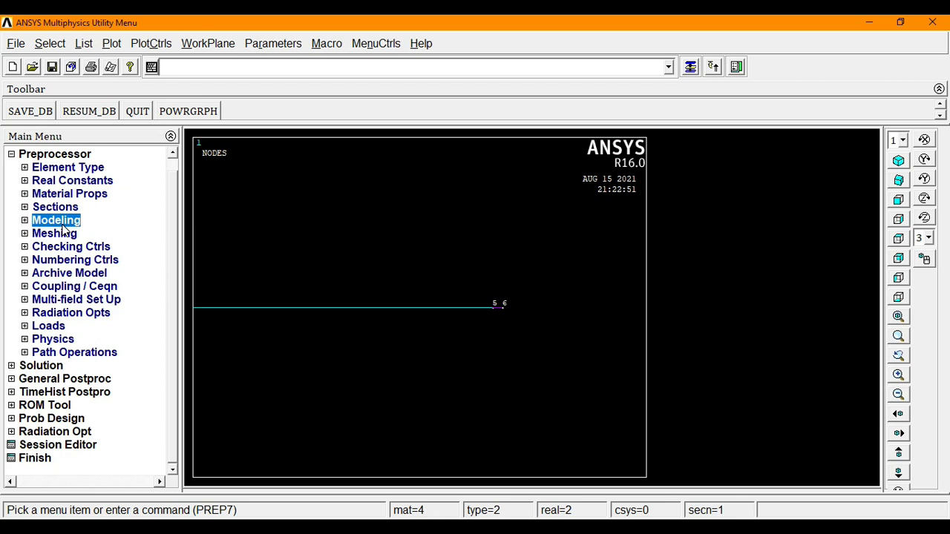
# - Replot elements and nodes together with Multi-Plots and fit the wall in view
pyautogui.click(114, 46)
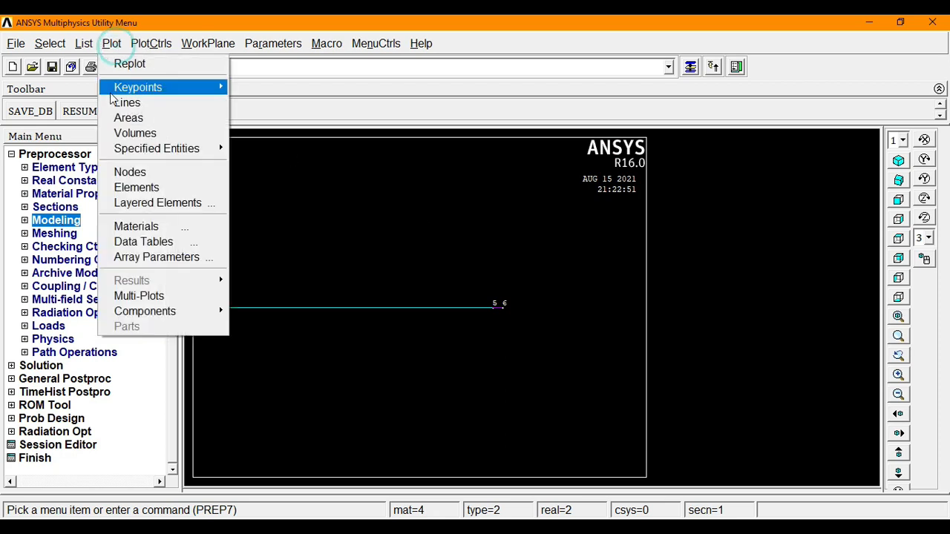
pyautogui.click(139, 296)
pyautogui.click(897, 317)
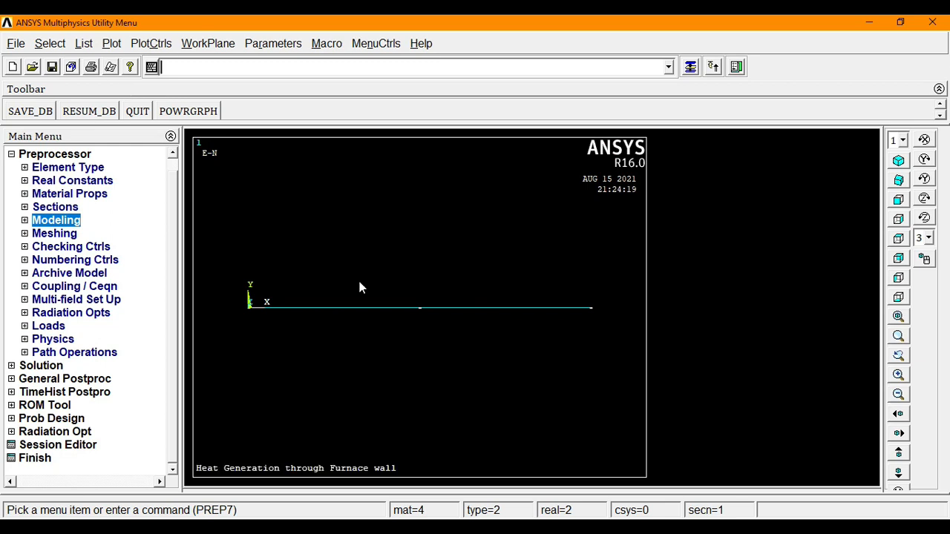
# - Define a new steady-state analysis in the Solution processor
pyautogui.click(53, 155)
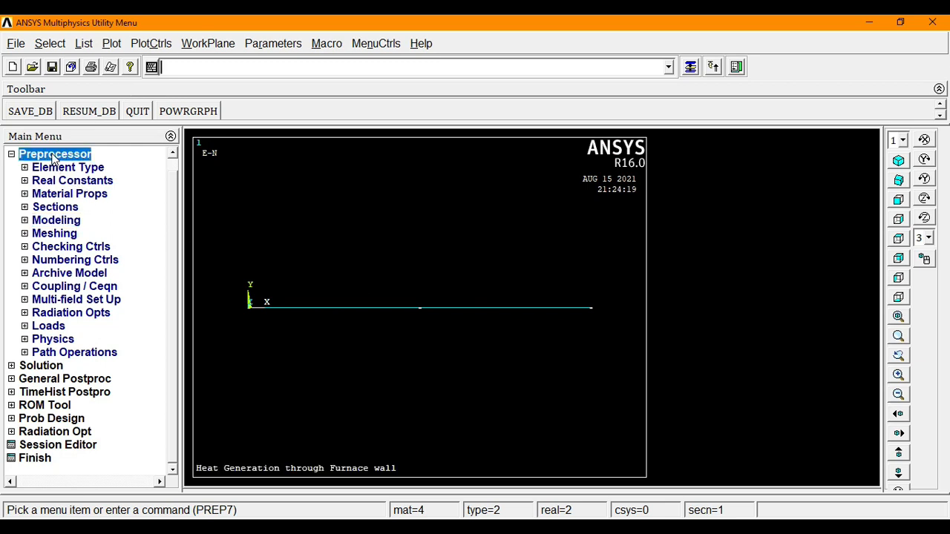
pyautogui.click(44, 180)
pyautogui.click(46, 180)
pyautogui.click(46, 181)
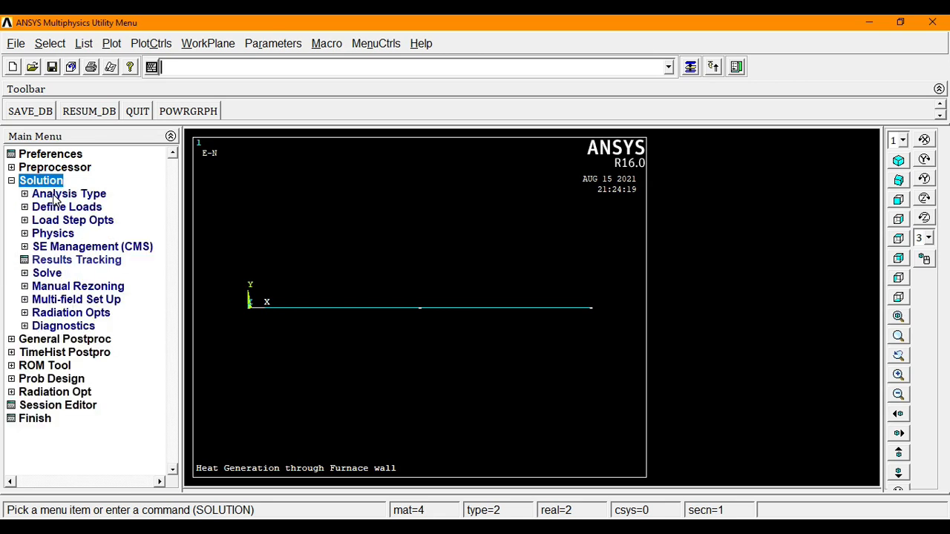
pyautogui.click(54, 195)
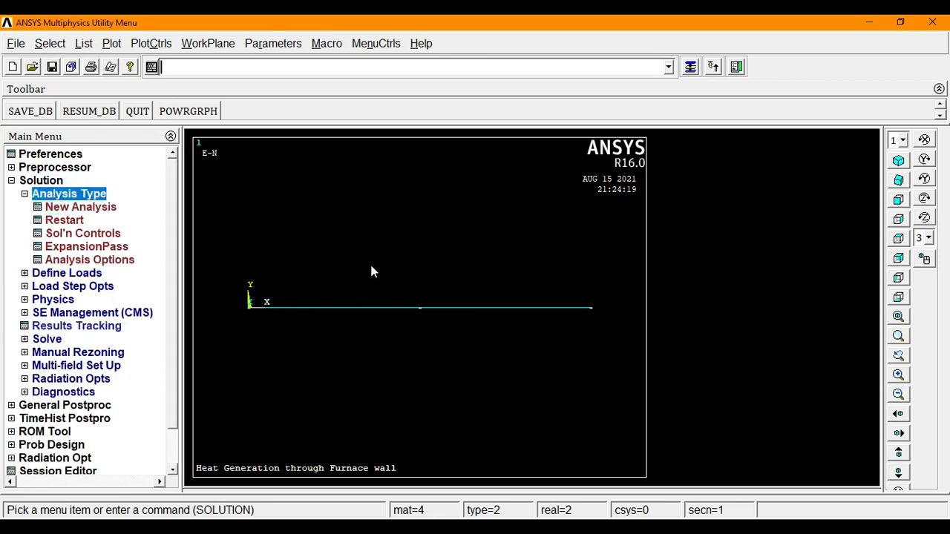
pyautogui.click(93, 210)
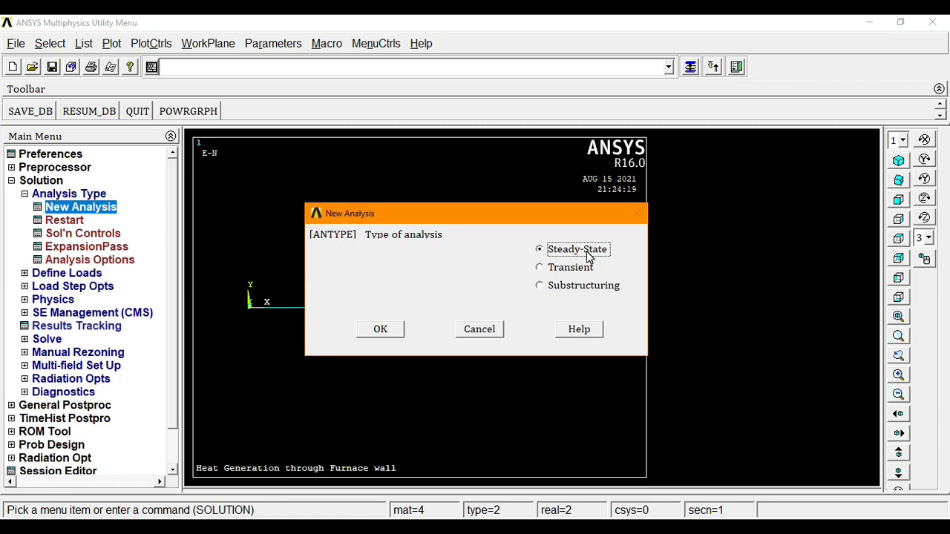
pyautogui.click(391, 333)
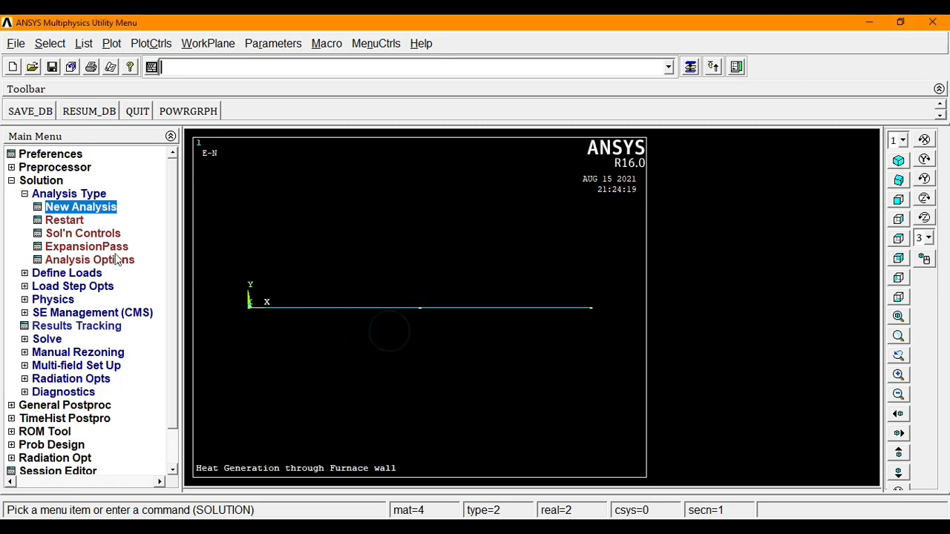
pyautogui.click(66, 273)
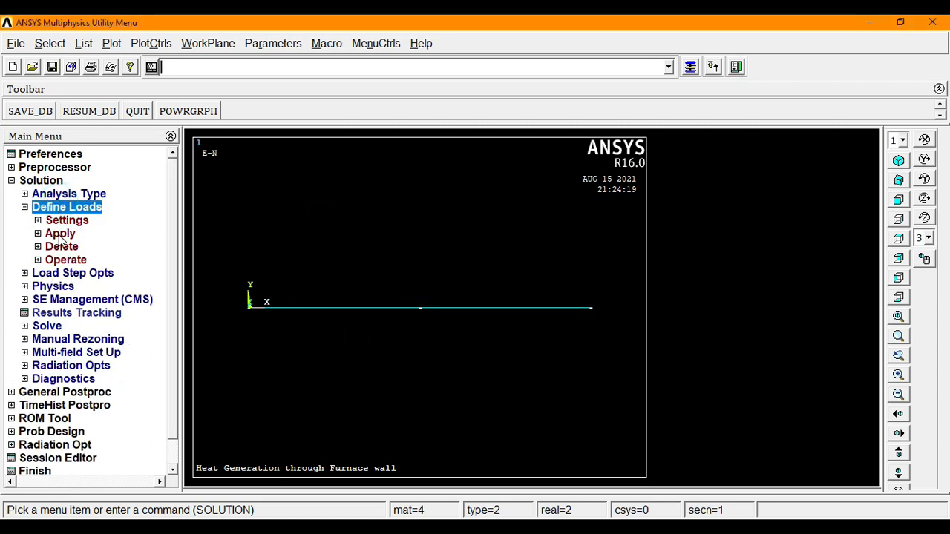
# - Fix the temperature of node 1 at the wall's left end to 820
pyautogui.click(62, 235)
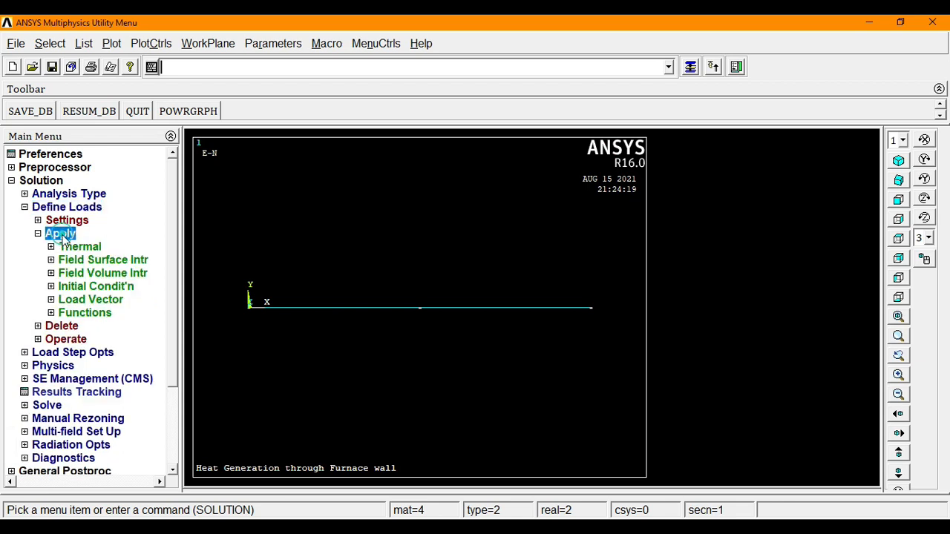
pyautogui.click(80, 249)
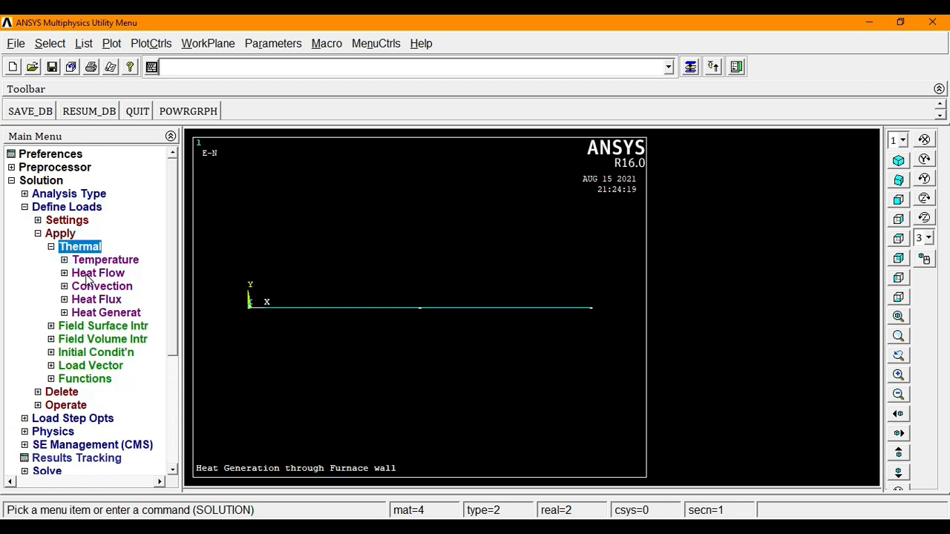
pyautogui.click(93, 261)
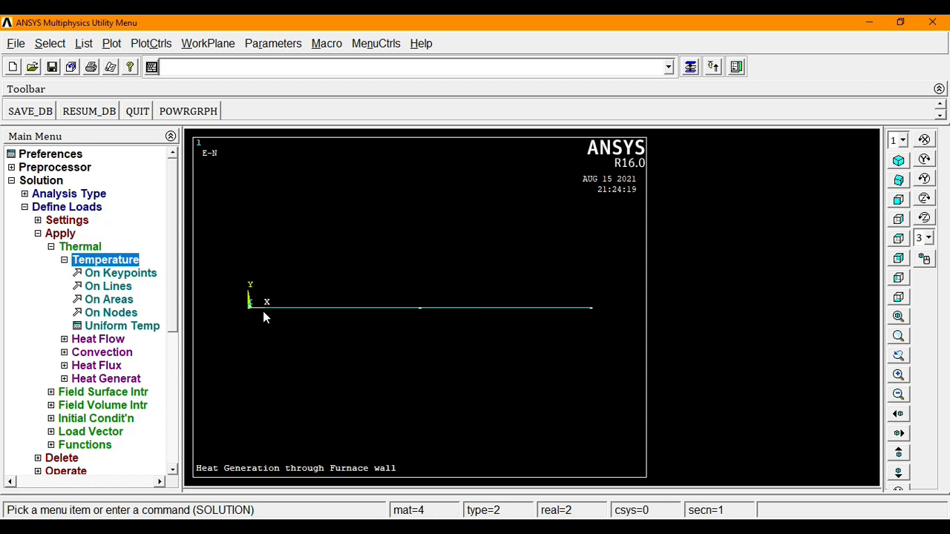
pyautogui.click(108, 314)
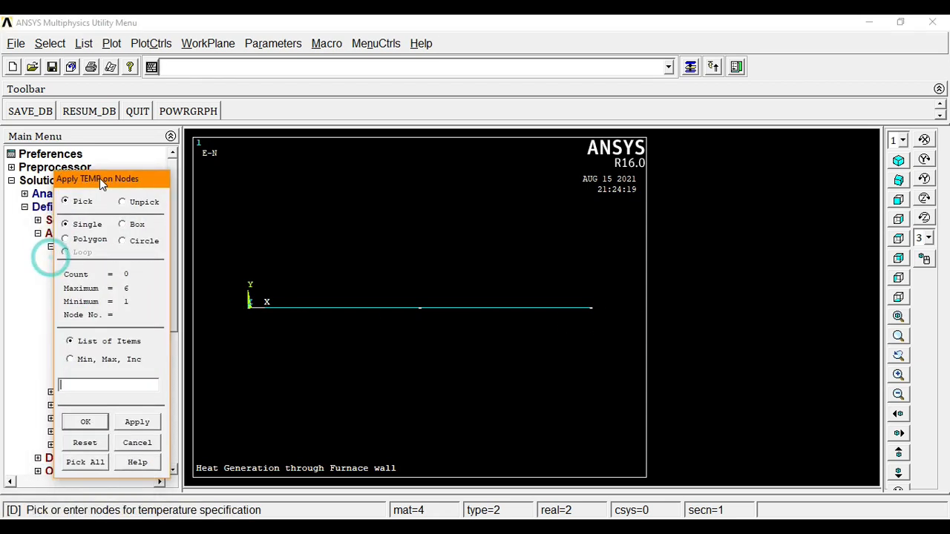
pyautogui.click(240, 314)
pyautogui.click(83, 426)
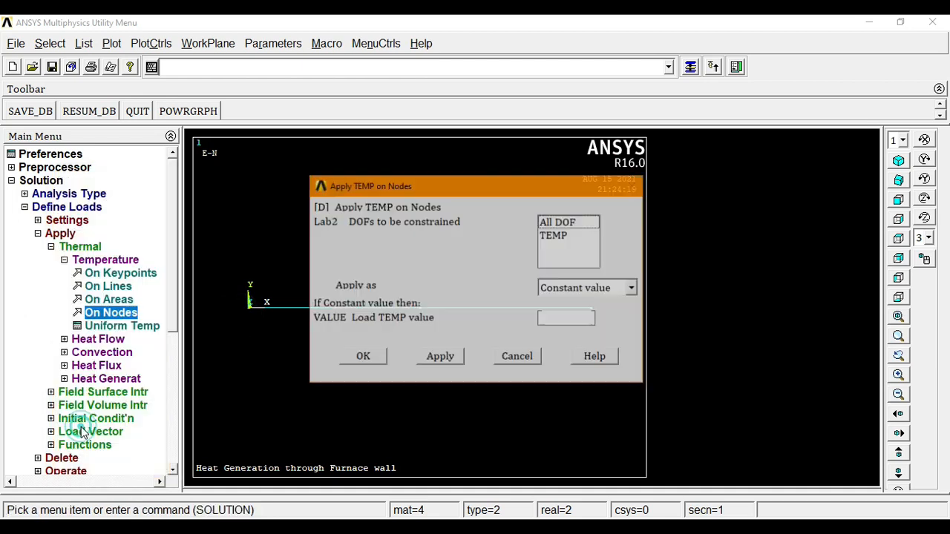
pyautogui.click(555, 245)
pyautogui.click(555, 320)
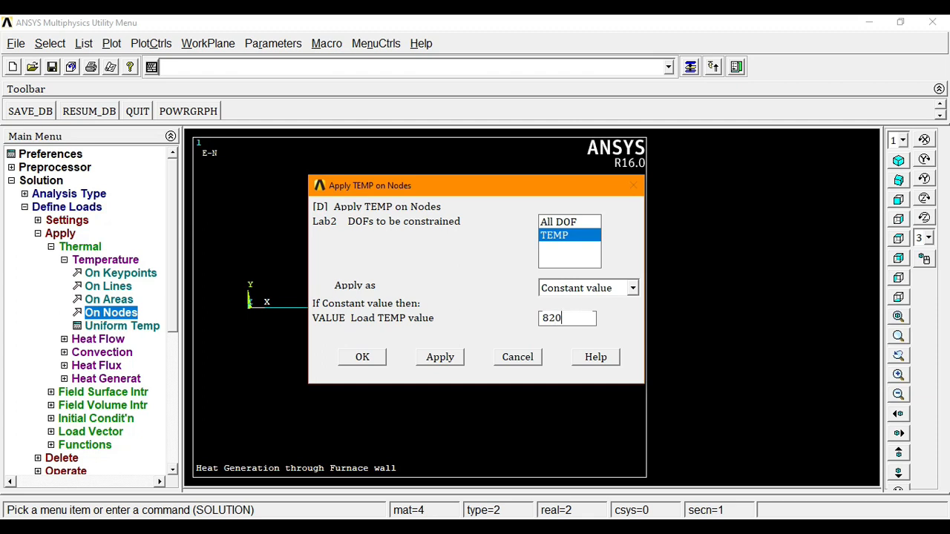
pyautogui.click(362, 359)
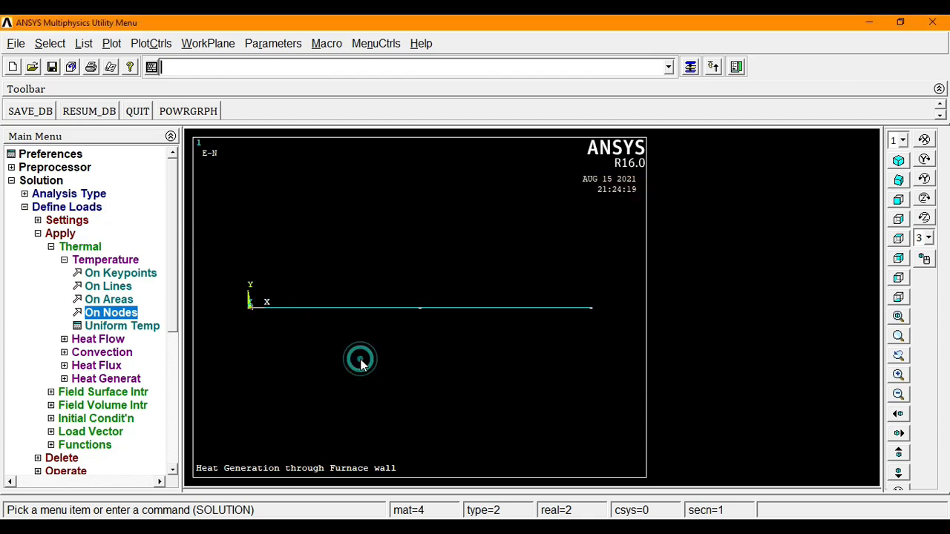
# - Fix the temperature of node 6 at the wall's right end to 110
pyautogui.click(113, 314)
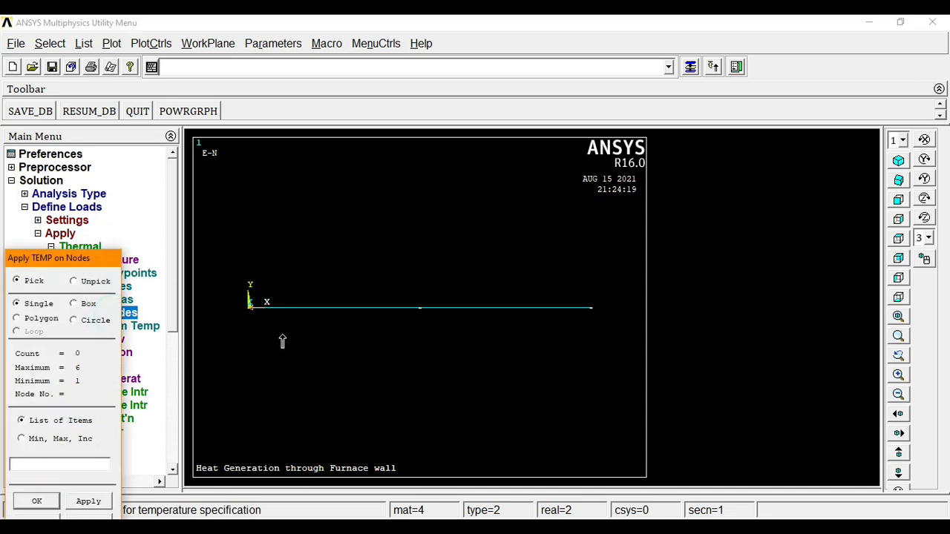
pyautogui.click(591, 308)
pyautogui.click(44, 501)
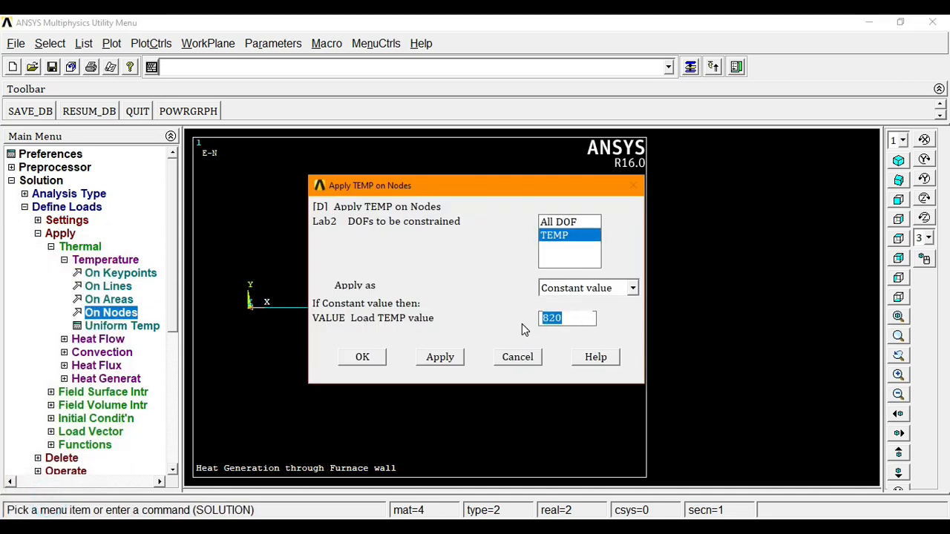
pyautogui.write('110')
pyautogui.click(377, 363)
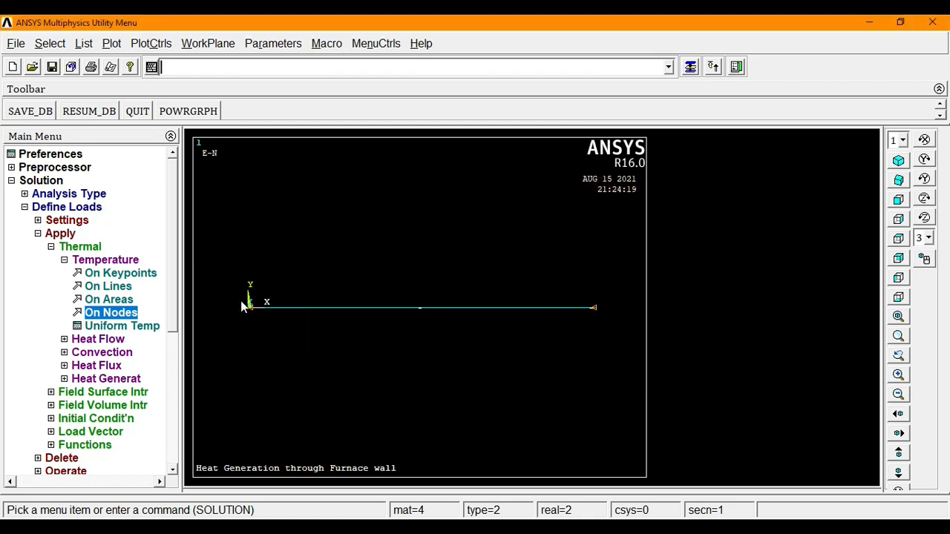
# - Solve the current load step, accepting the warning and dismissing the 'Solution is done!' note
pyautogui.click(67, 207)
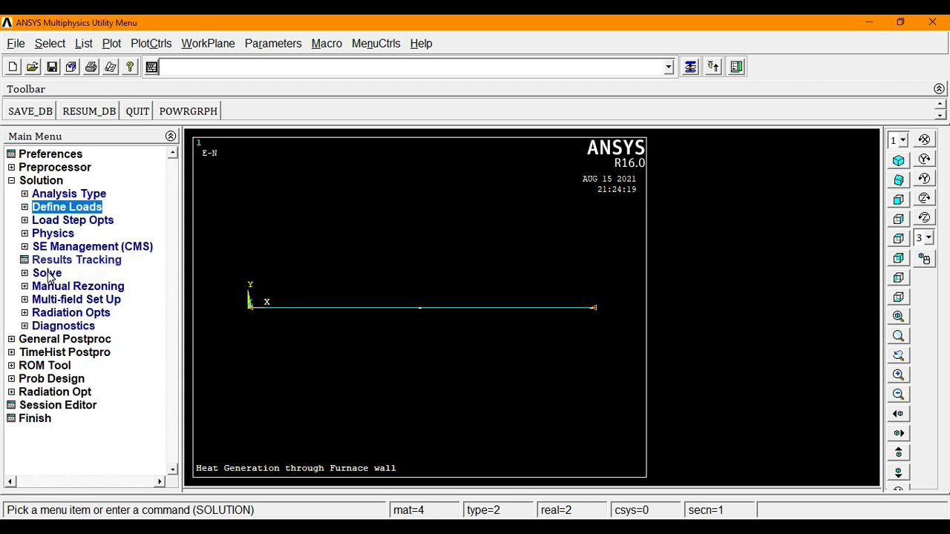
pyautogui.click(48, 274)
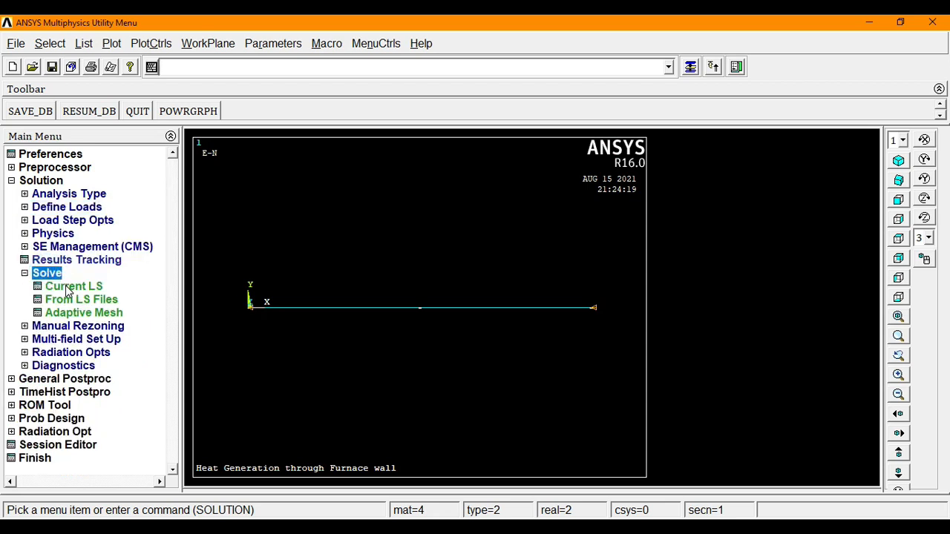
pyautogui.click(73, 286)
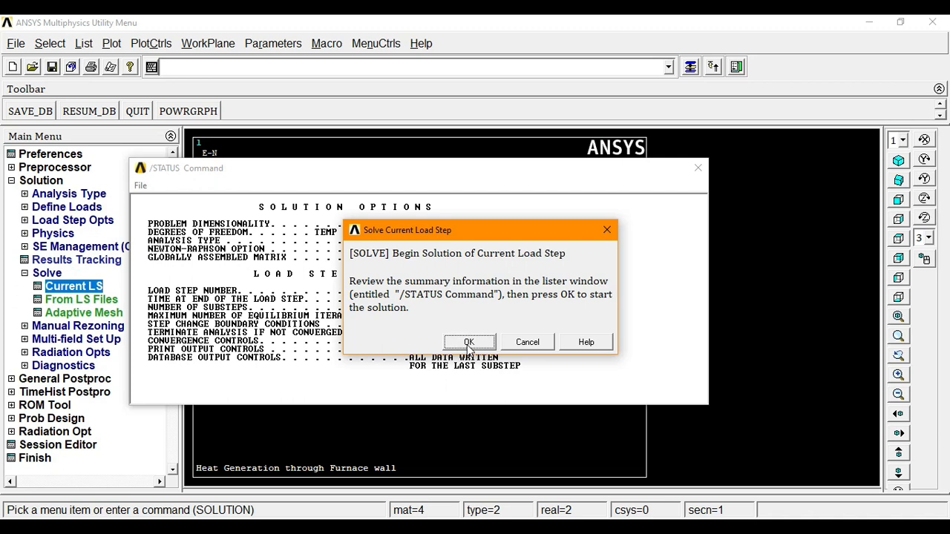
pyautogui.click(469, 345)
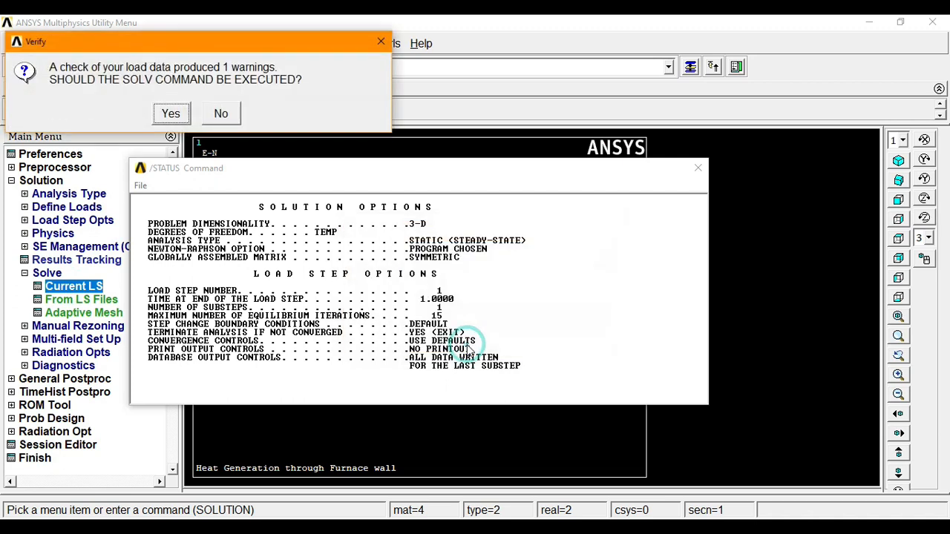
pyautogui.click(171, 113)
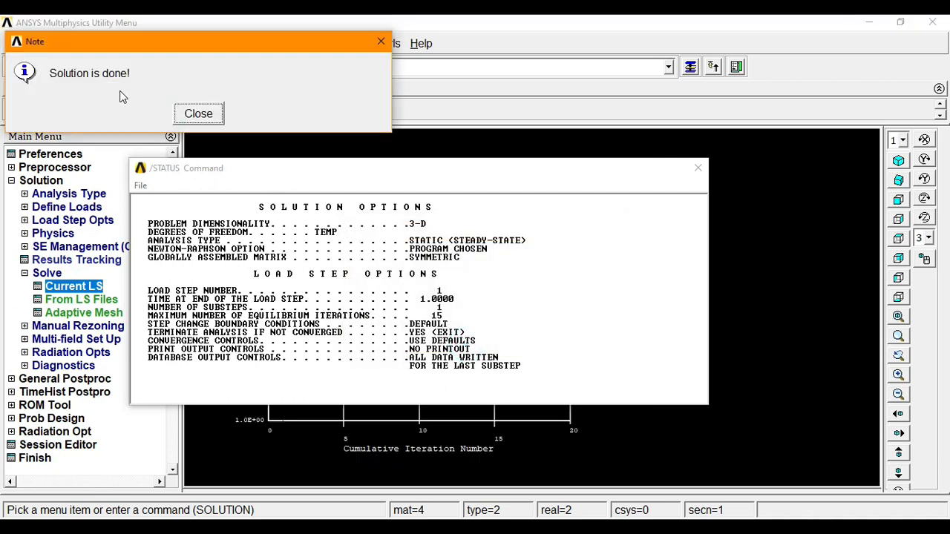
pyautogui.click(198, 114)
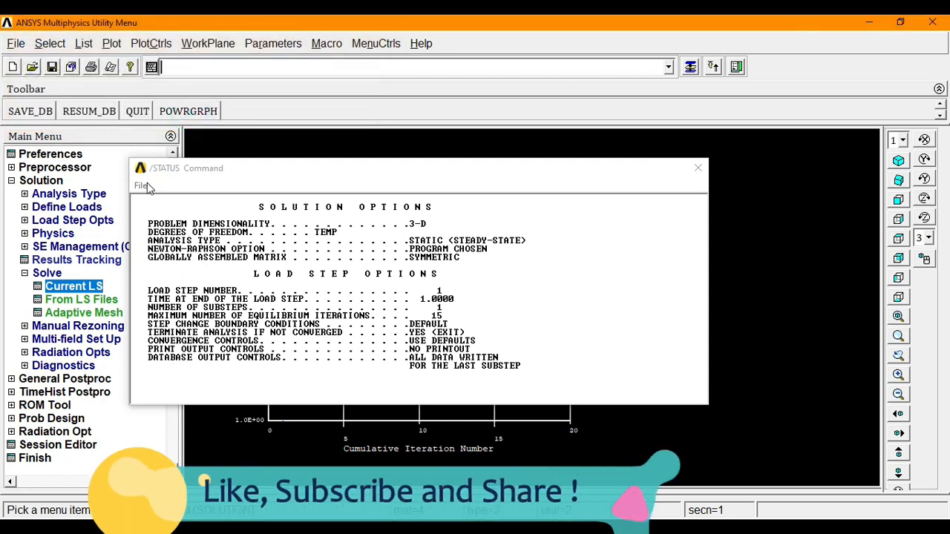
pyautogui.click(142, 186)
# - Close the status listing, turn on /ESHAPE element shapes, and show the slab in oblique view
pyautogui.click(166, 247)
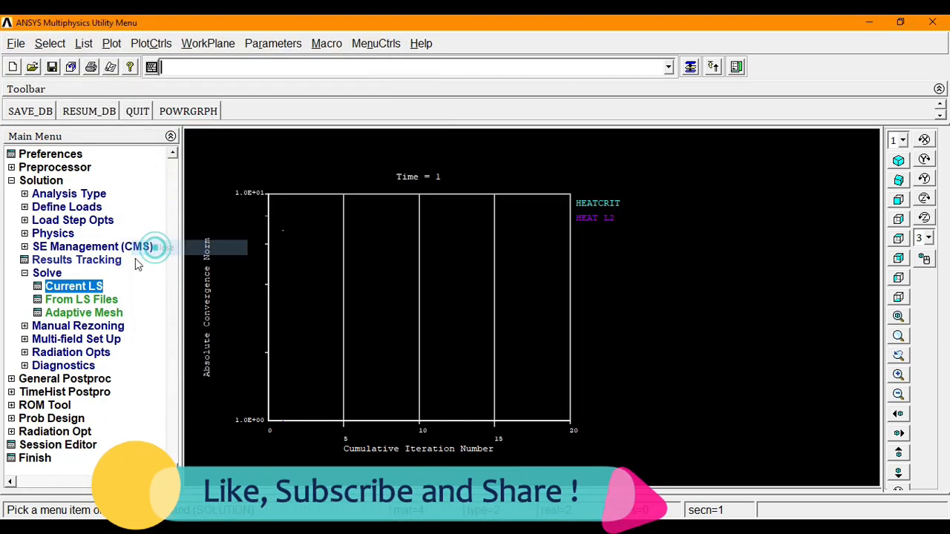
pyautogui.click(41, 180)
pyautogui.click(148, 43)
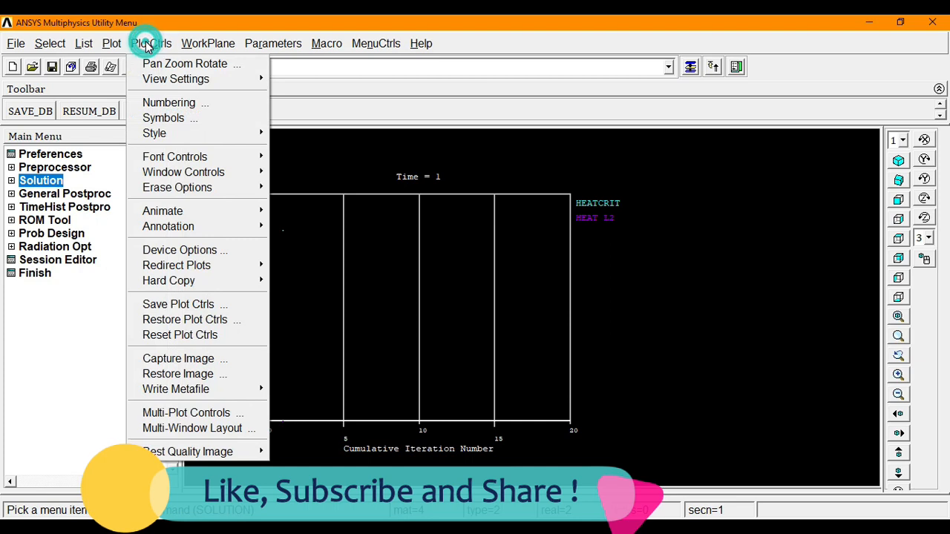
pyautogui.moveTo(172, 134)
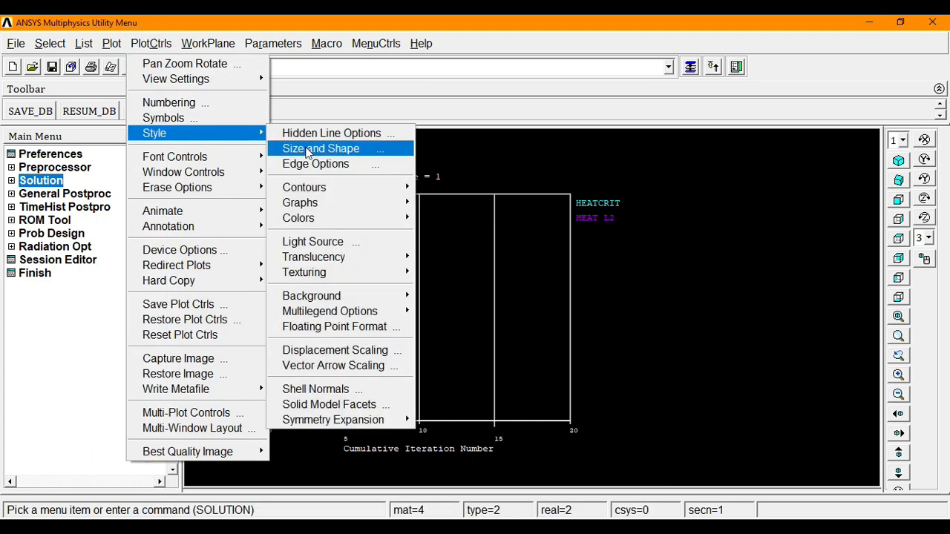
pyautogui.click(320, 150)
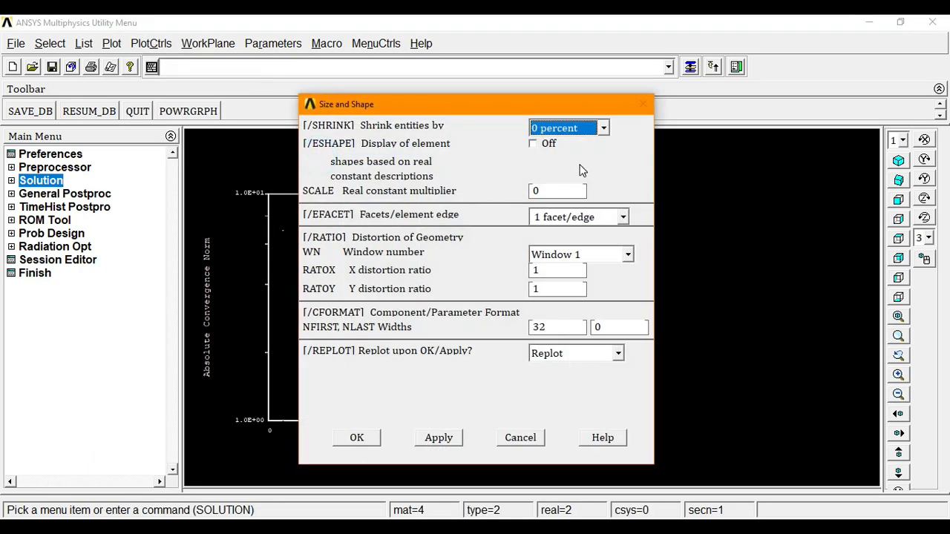
pyautogui.click(533, 144)
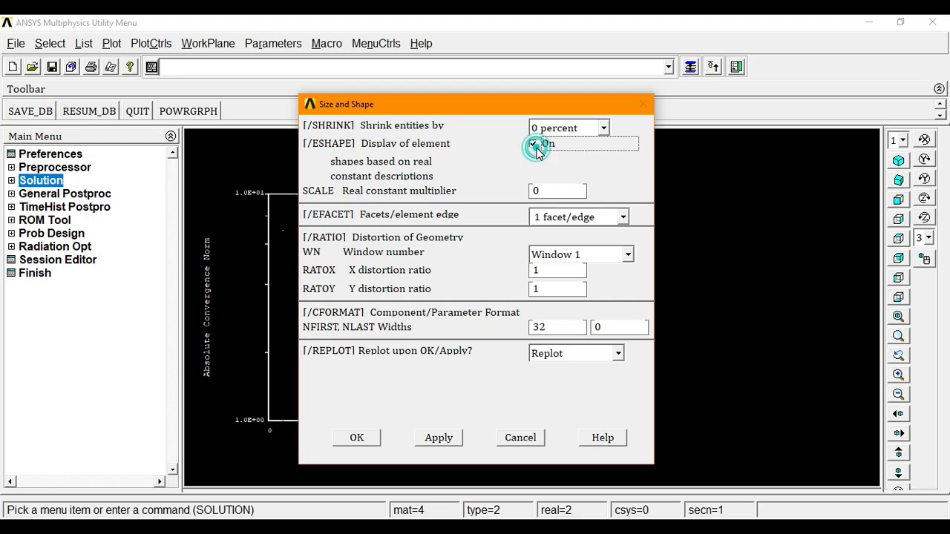
pyautogui.click(357, 439)
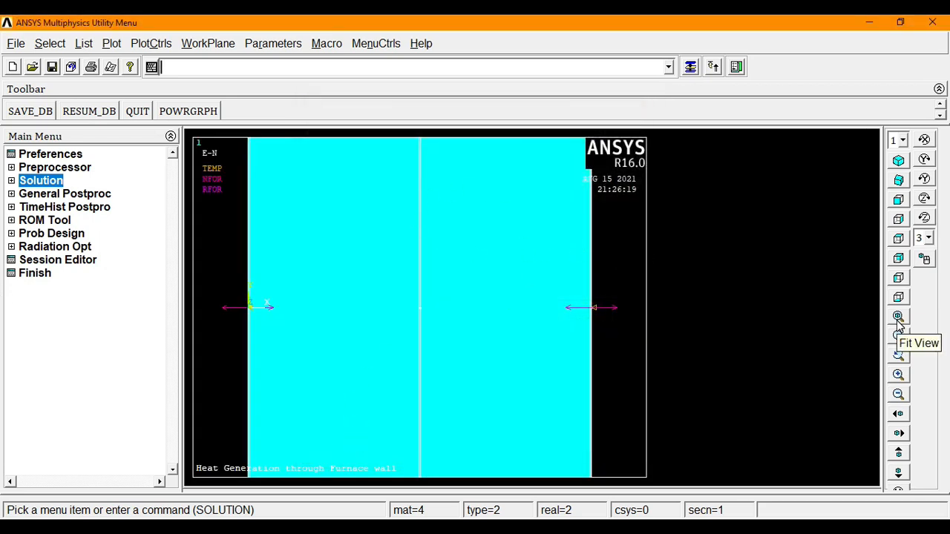
pyautogui.click(899, 181)
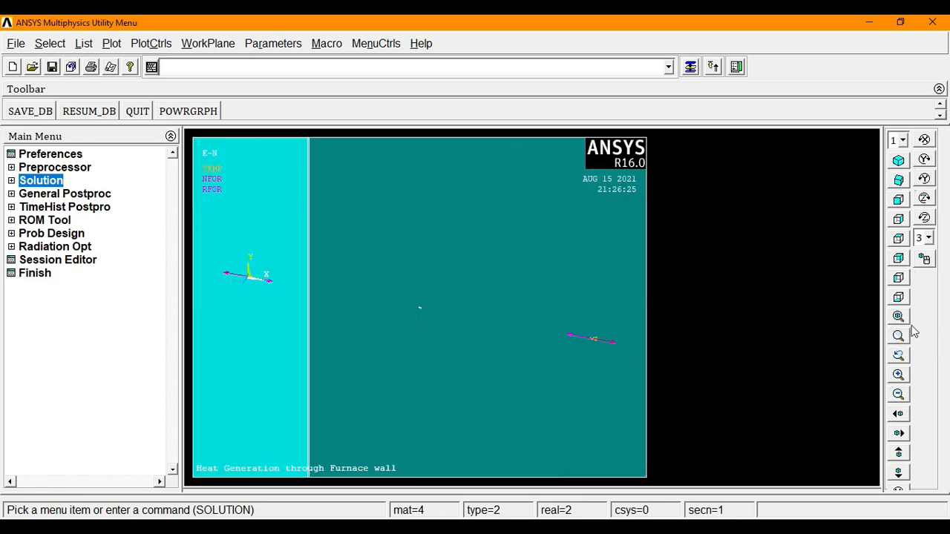
pyautogui.click(898, 395)
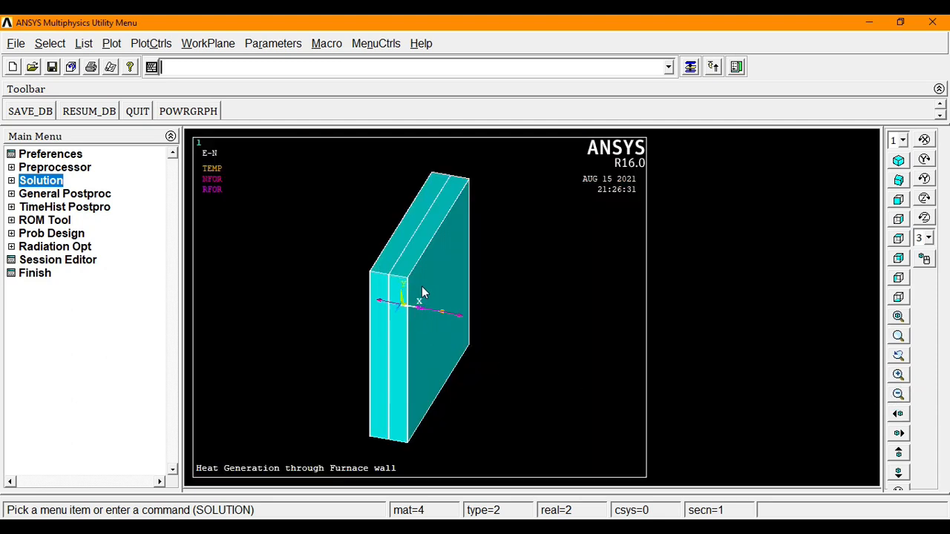
# - In General Postproc, add element table item HTRANS defined by sequence number SMISC, 1
pyautogui.click(49, 194)
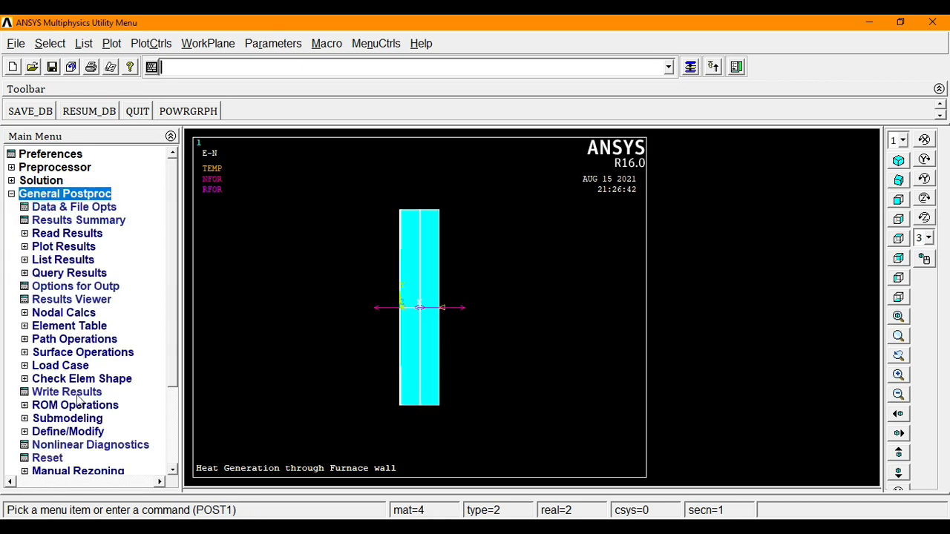
pyautogui.click(66, 328)
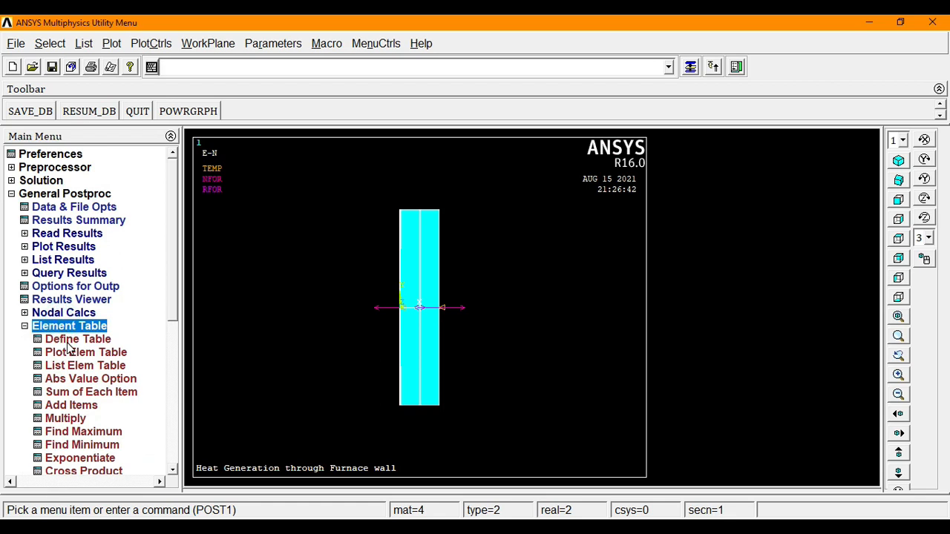
pyautogui.click(68, 340)
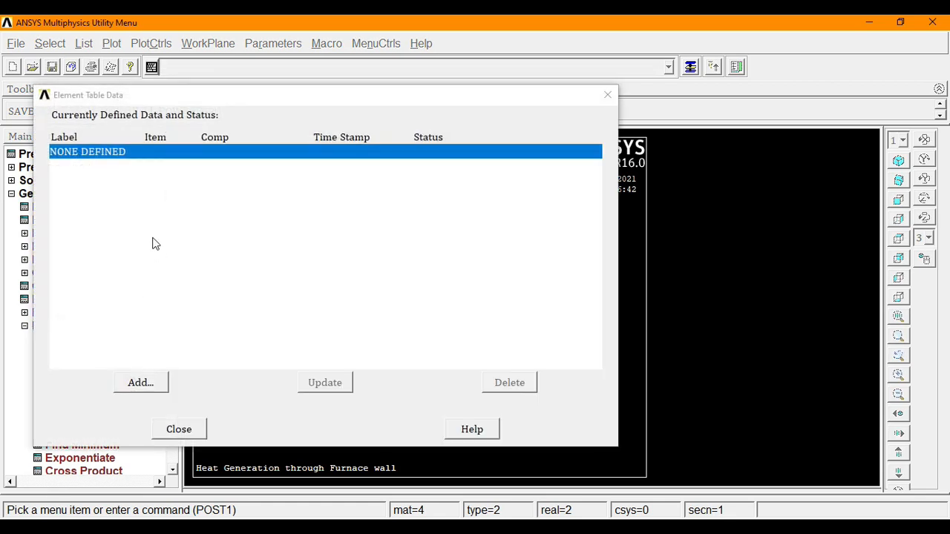
pyautogui.click(141, 384)
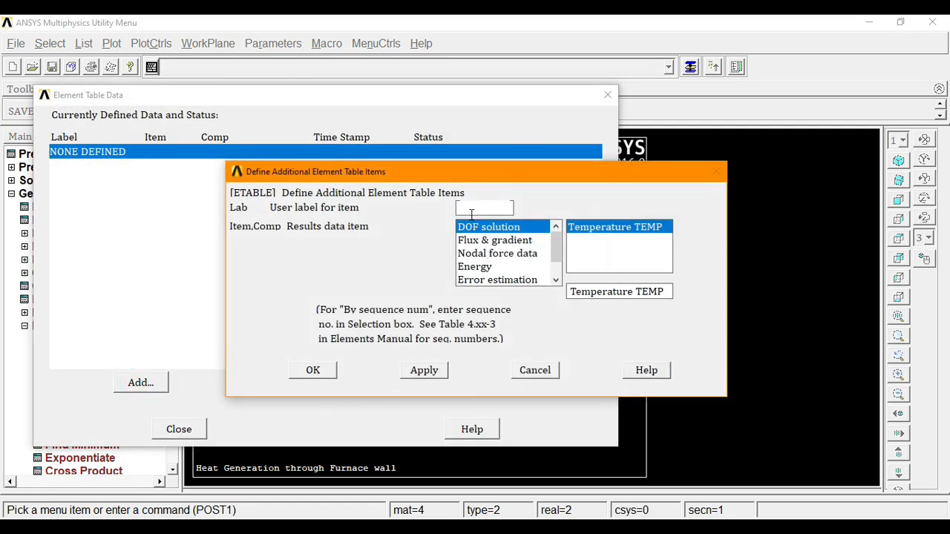
pyautogui.write('HTR')
pyautogui.write('ANS')
pyautogui.moveTo(558, 237); pyautogui.dragTo(559, 268)
pyautogui.click(504, 280)
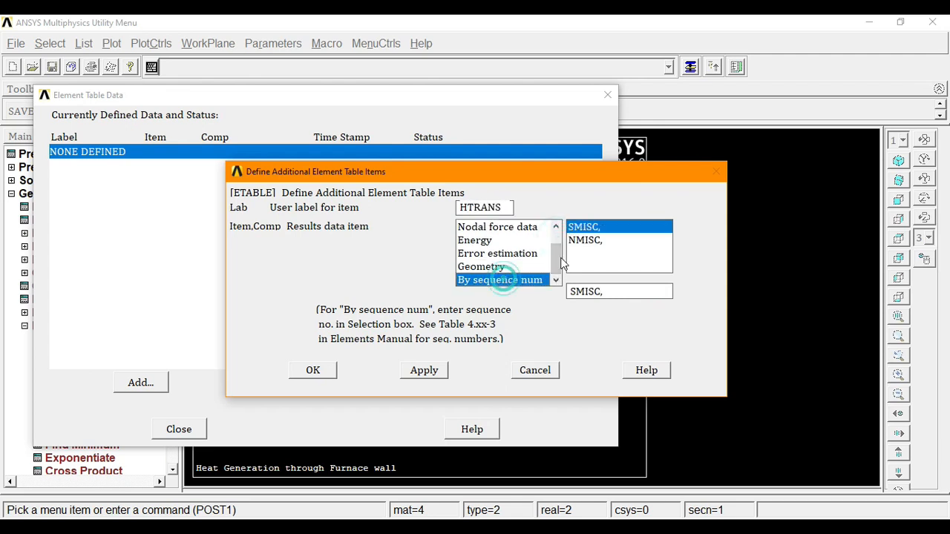
pyautogui.click(608, 293)
pyautogui.write('1')
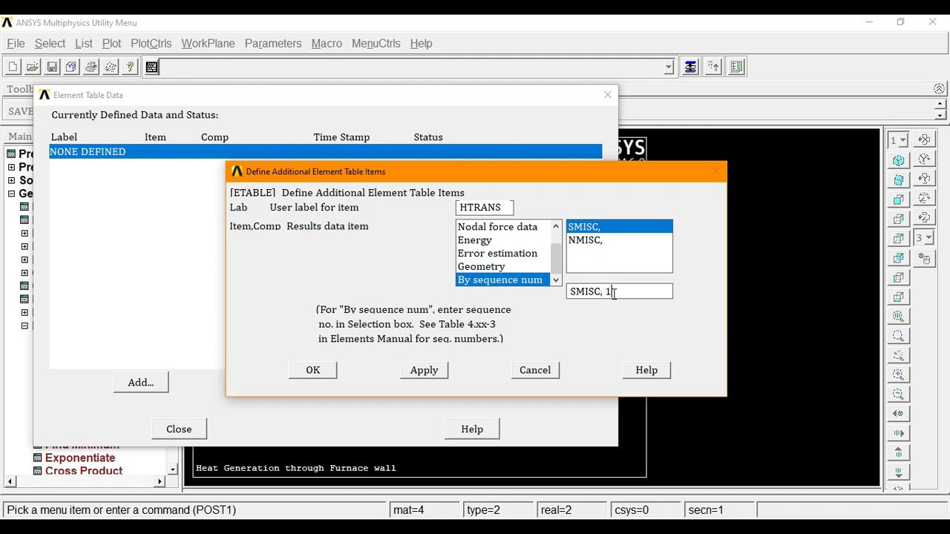
pyautogui.click(330, 371)
pyautogui.click(185, 431)
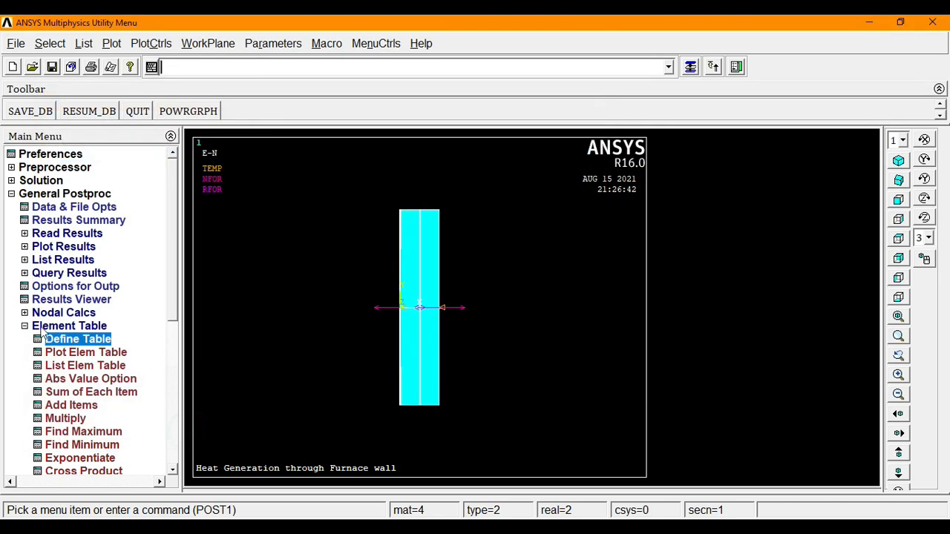
pyautogui.click(42, 330)
# - Contour the HTRANS element table, averaged at common nodes
pyautogui.click(64, 250)
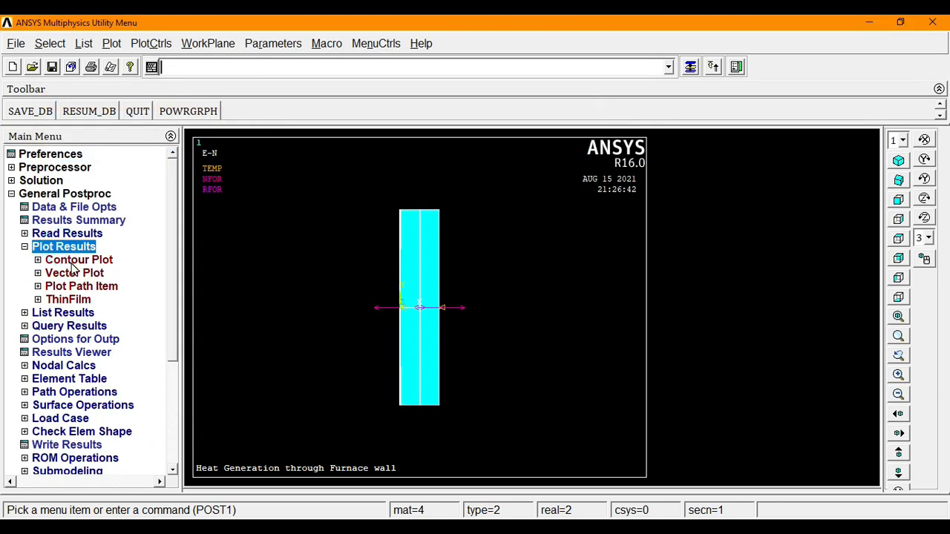
pyautogui.click(74, 261)
pyautogui.click(87, 300)
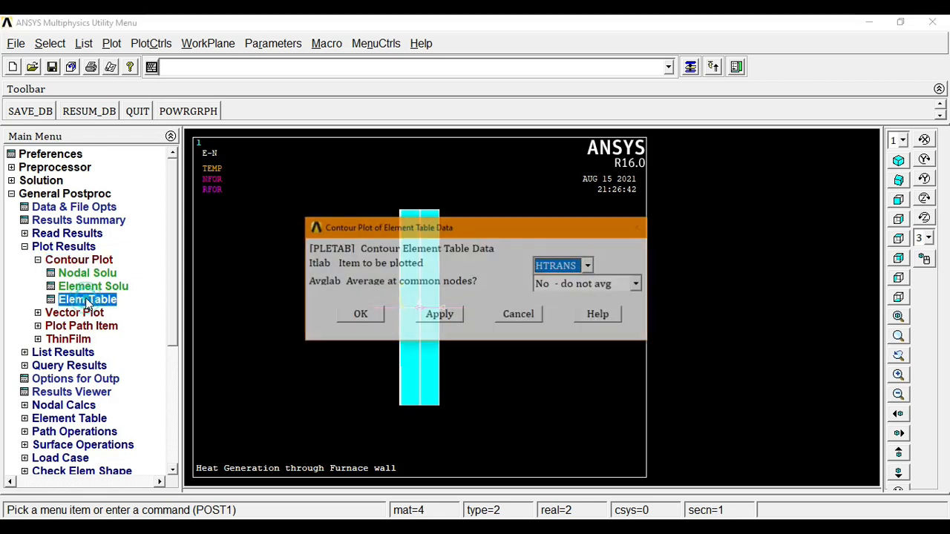
pyautogui.click(634, 284)
pyautogui.click(554, 311)
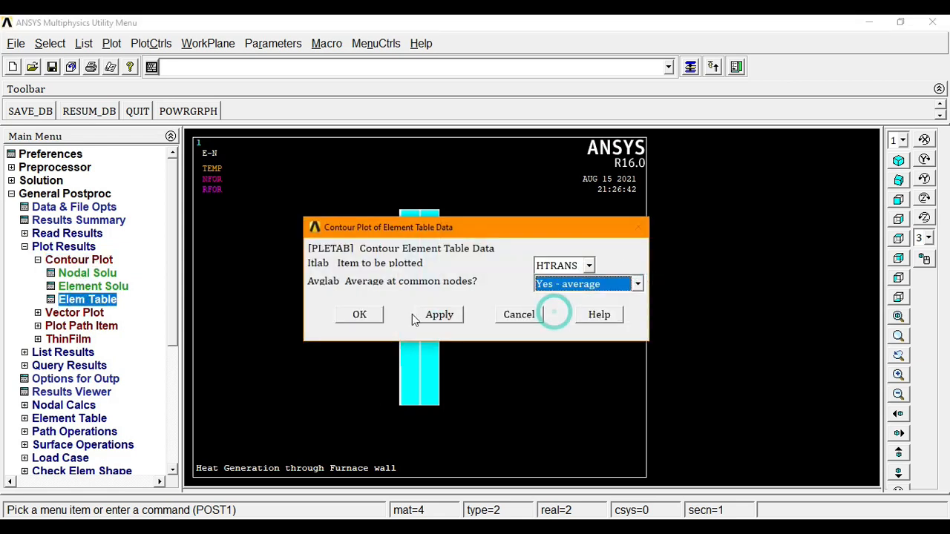
pyautogui.click(361, 315)
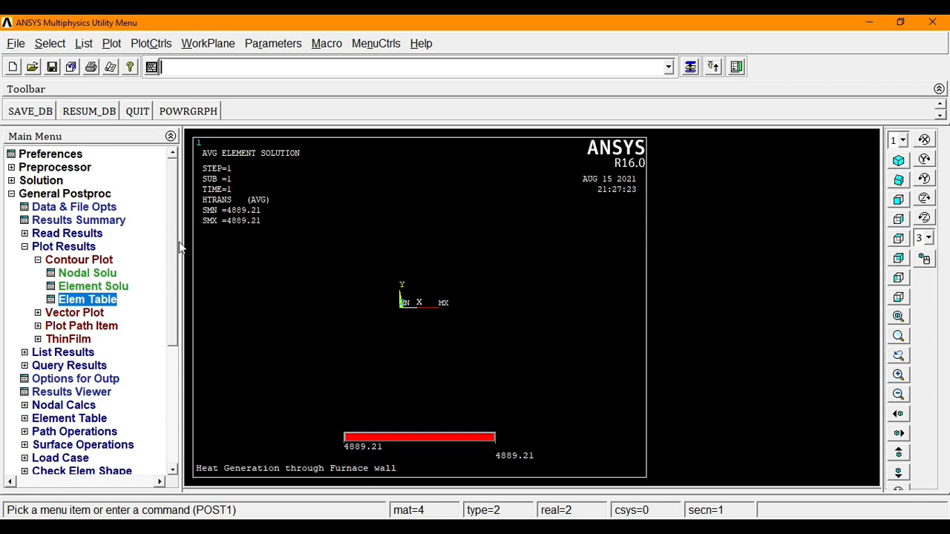
# - Plot nodal temperature contours from the DOF solution
pyautogui.click(83, 273)
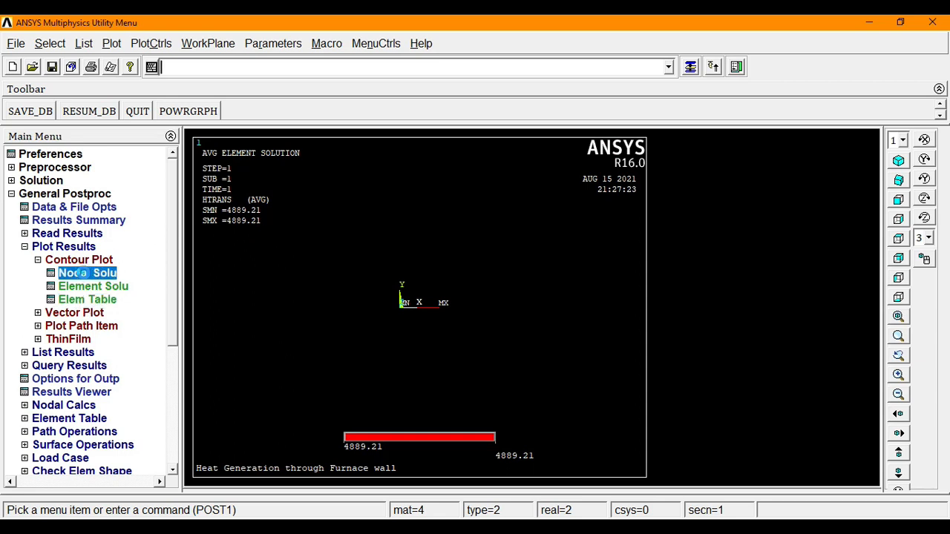
pyautogui.doubleClick(362, 137)
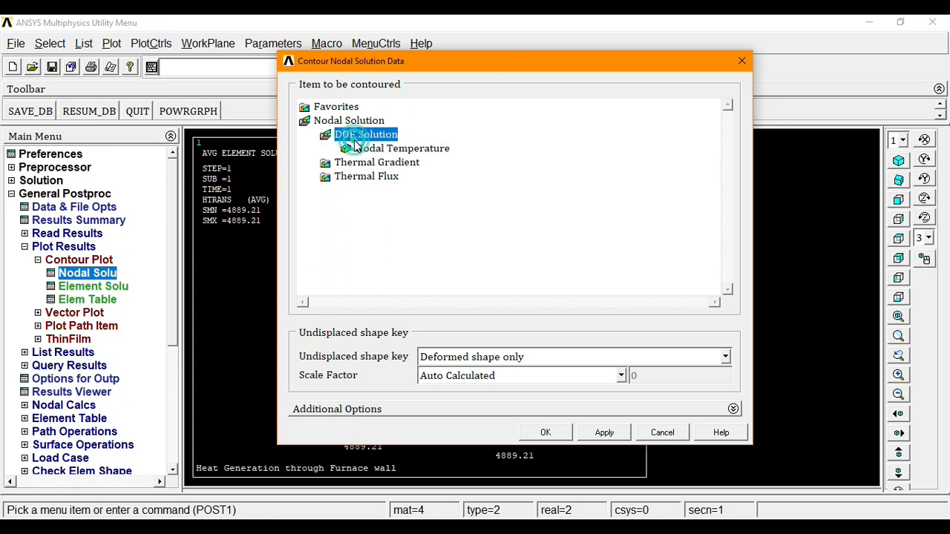
pyautogui.click(376, 149)
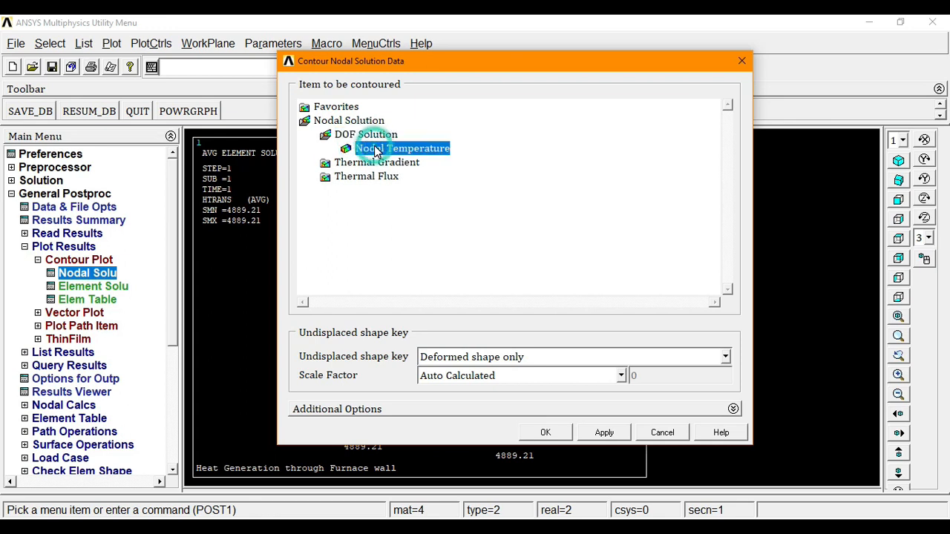
pyautogui.click(550, 432)
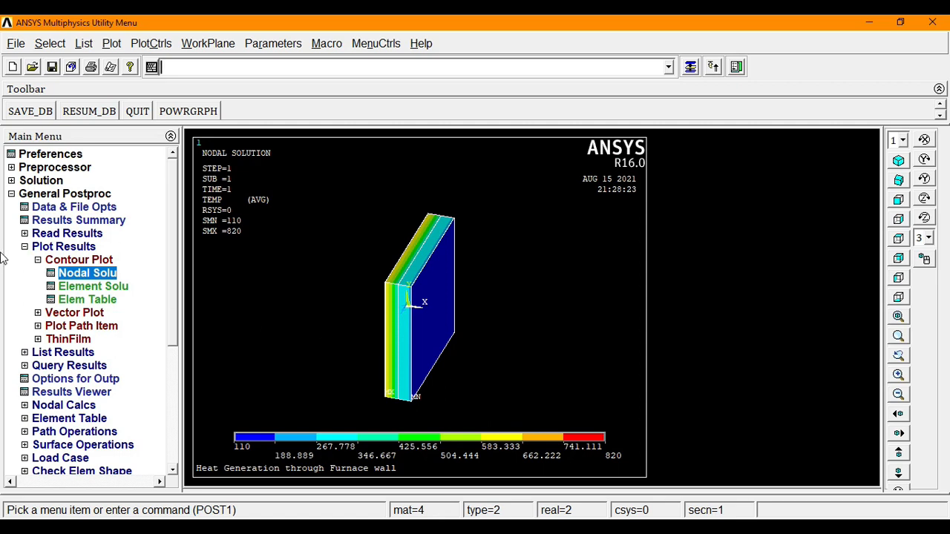
# - List the nodal temperature (TEMP) at every node with a nodal solution listing
pyautogui.click(68, 353)
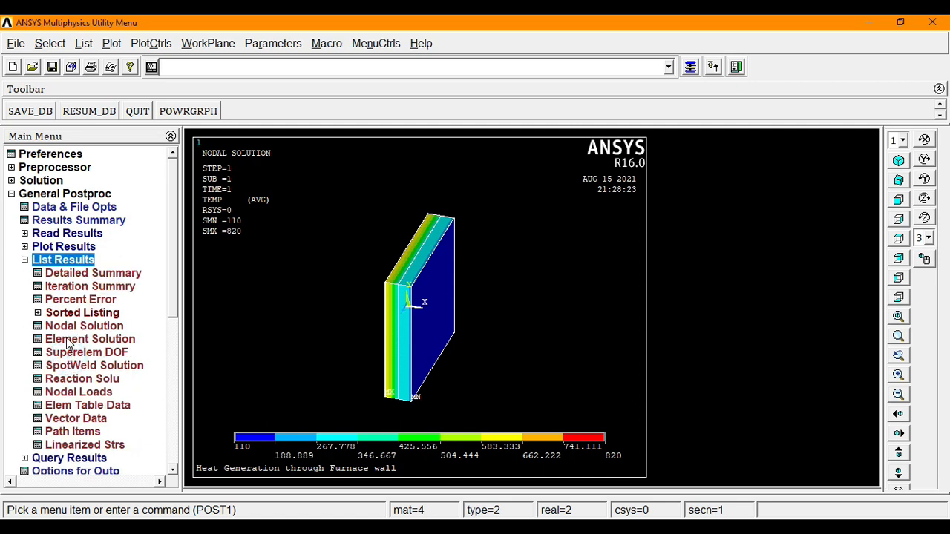
pyautogui.click(71, 326)
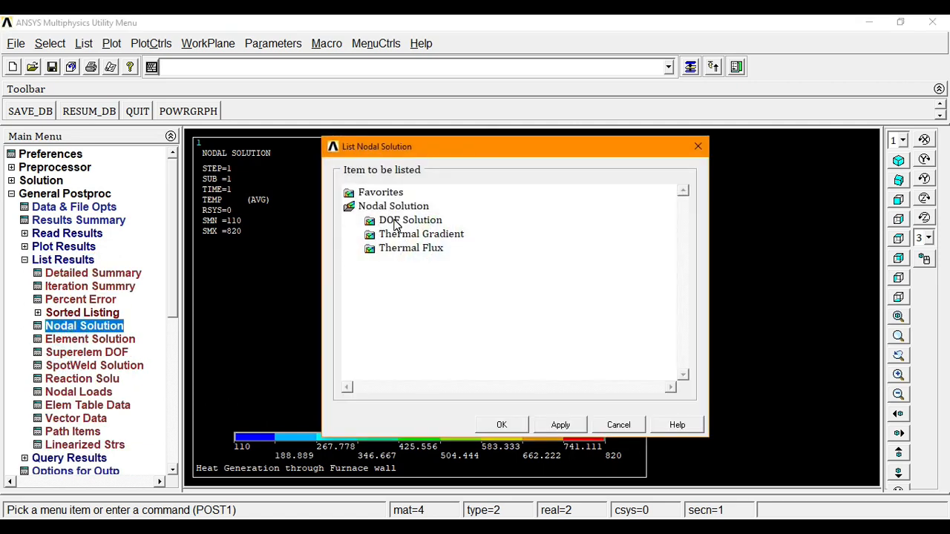
pyautogui.click(395, 222)
pyautogui.click(438, 235)
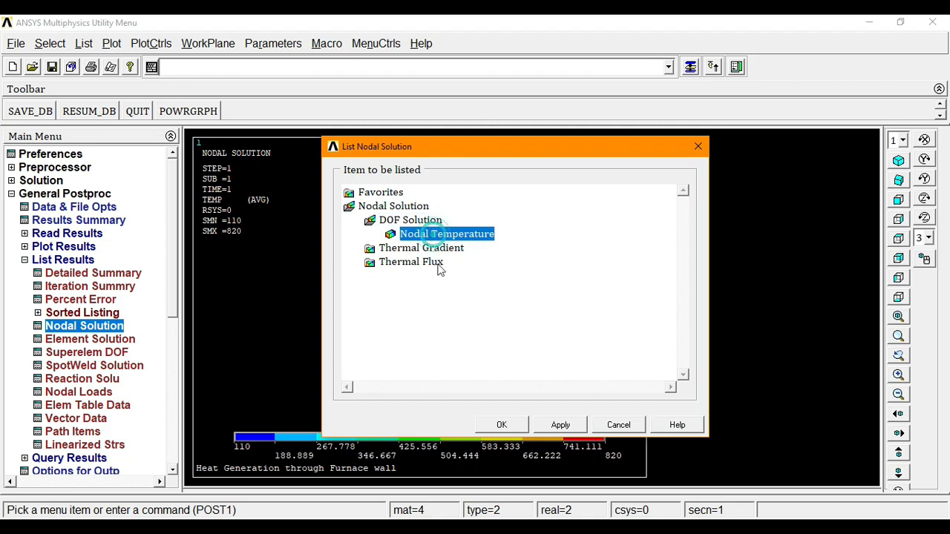
pyautogui.click(502, 425)
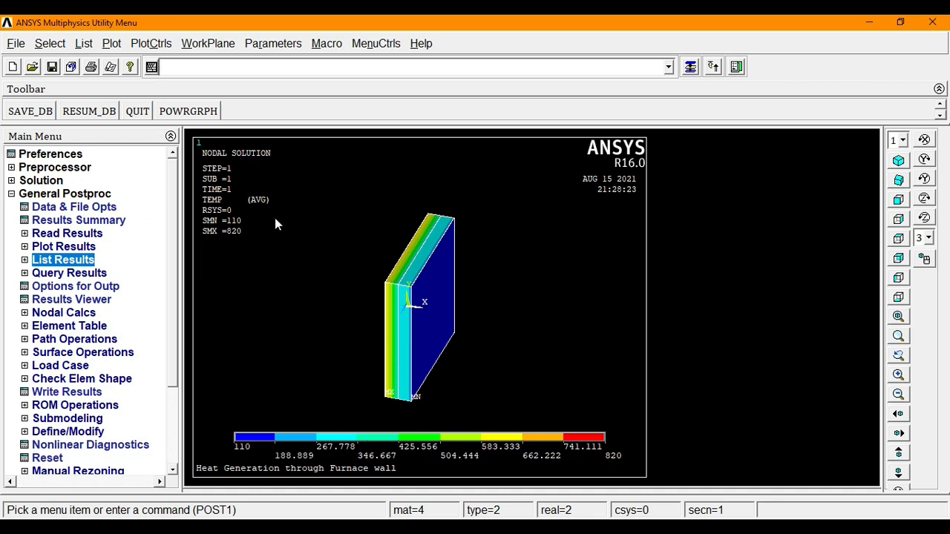
# - Split the graphics area into a two-window left-right layout
pyautogui.click(151, 43)
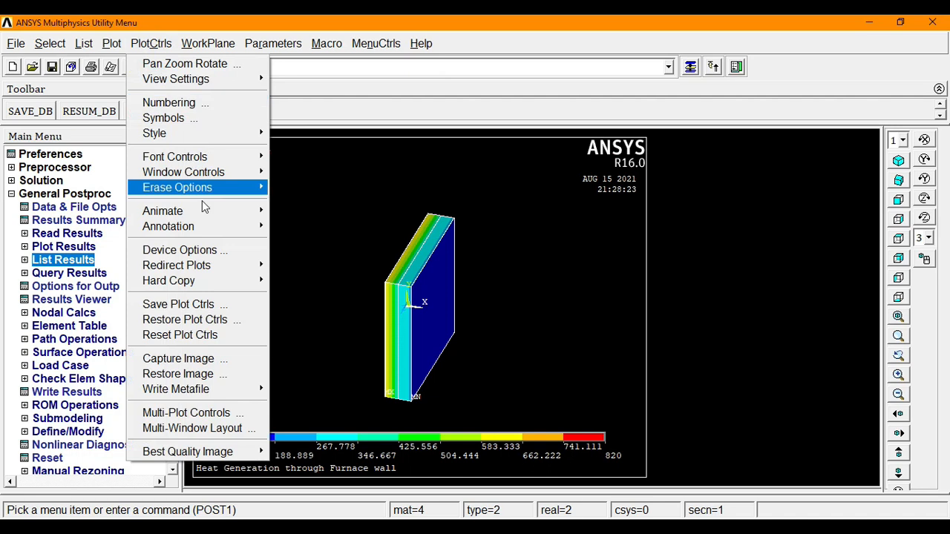
pyautogui.click(242, 429)
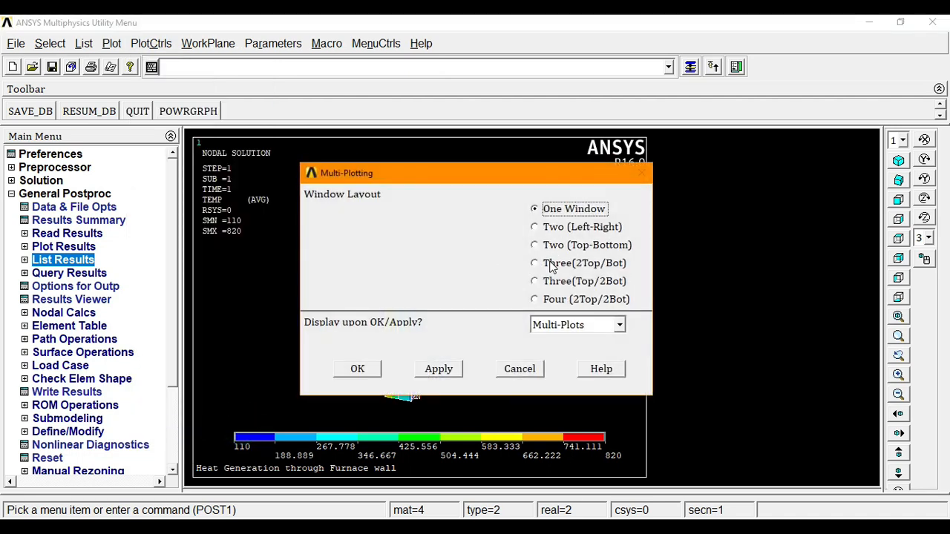
pyautogui.click(552, 229)
pyautogui.click(353, 371)
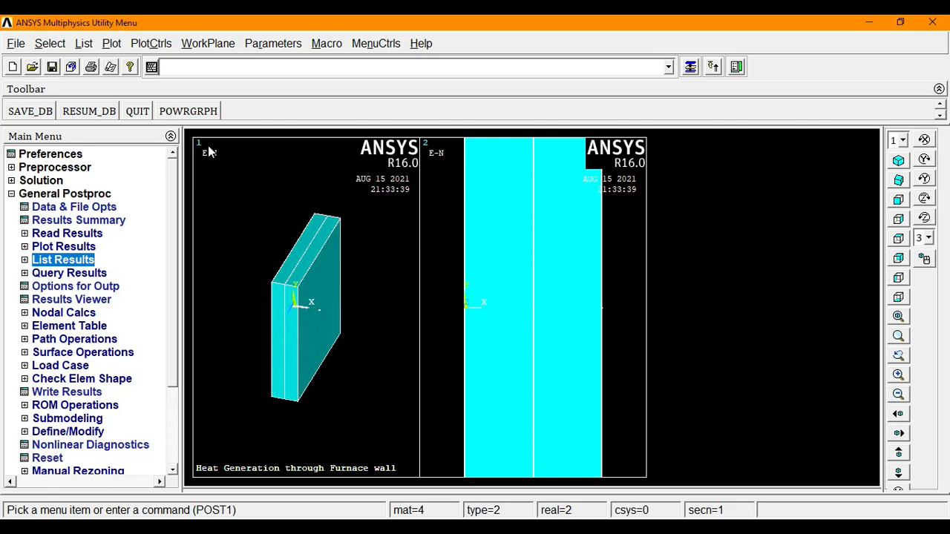
# - Plot the nodal temperature (TEMP) contour in window 1 and fit it to the window
pyautogui.click(151, 43)
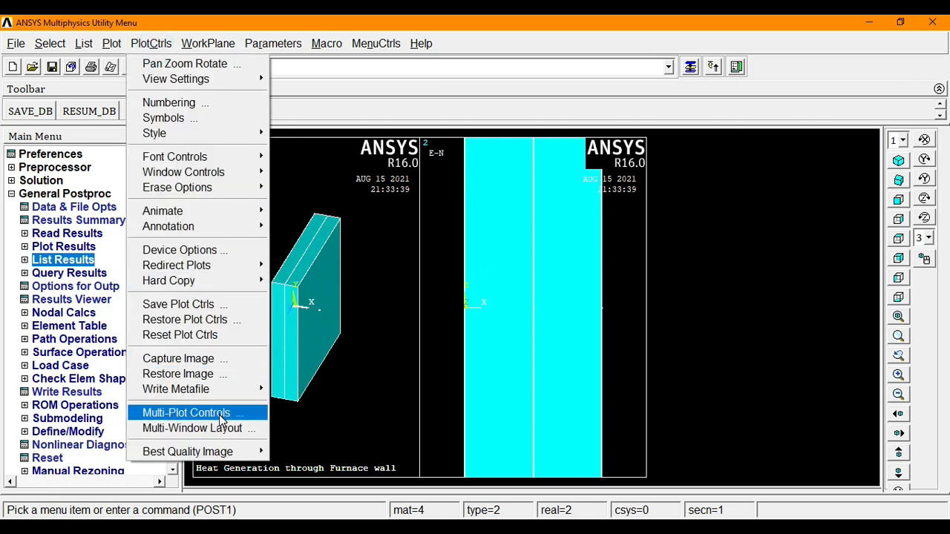
pyautogui.click(219, 415)
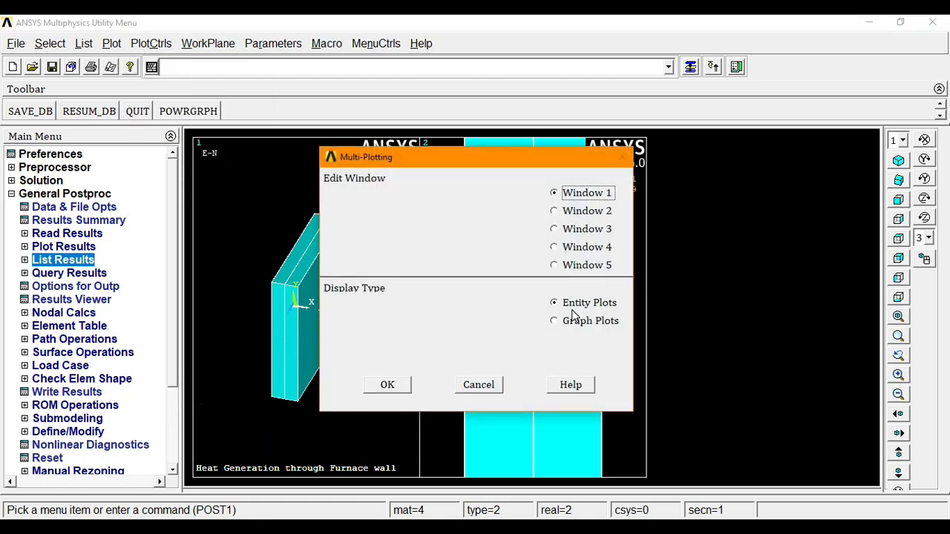
pyautogui.click(403, 384)
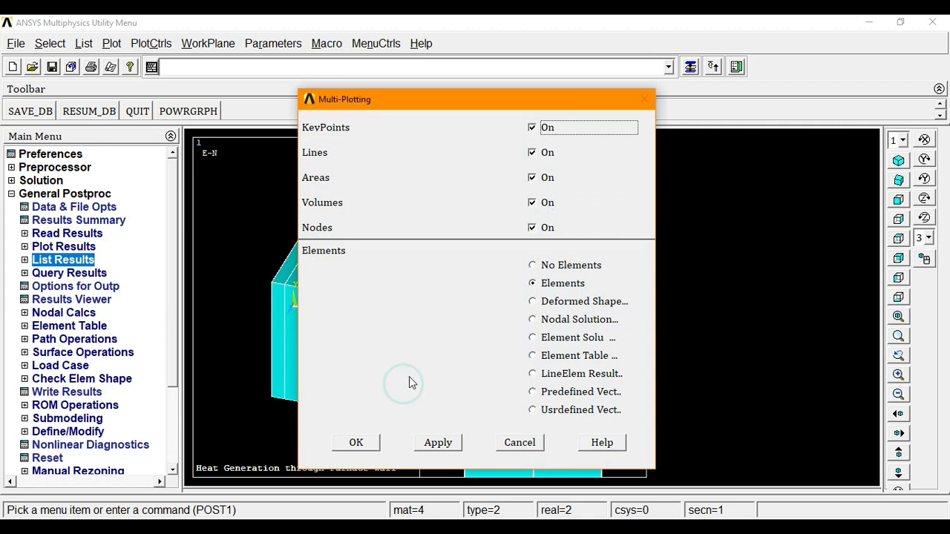
pyautogui.click(570, 320)
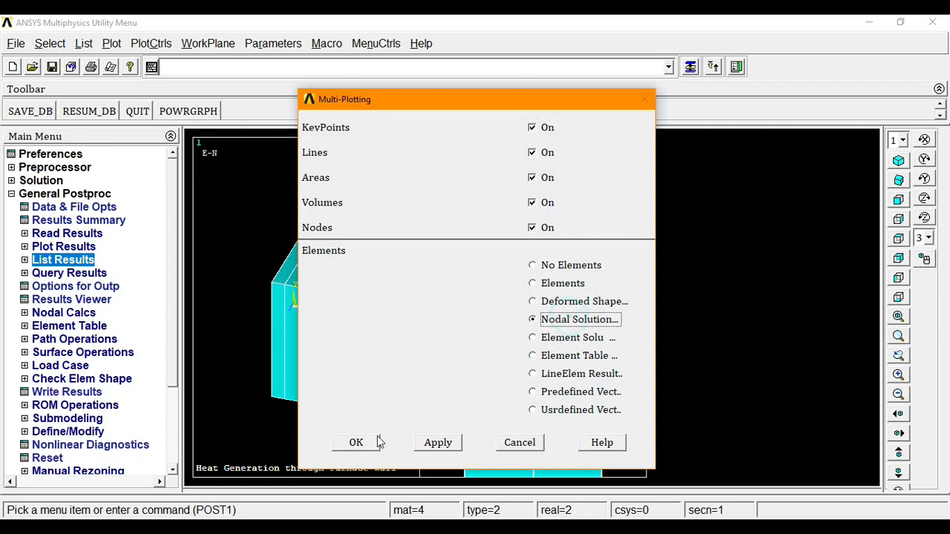
pyautogui.click(356, 442)
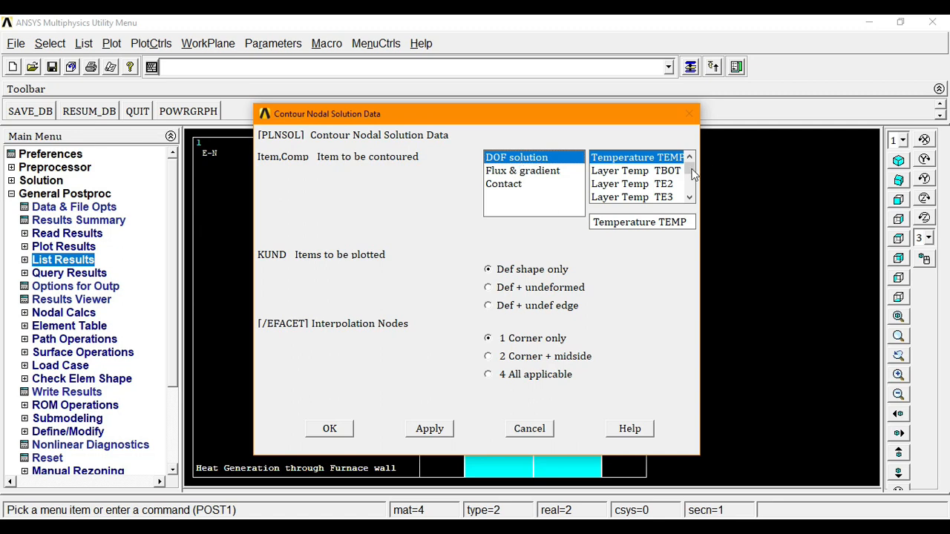
pyautogui.click(347, 430)
pyautogui.rightClick(316, 220)
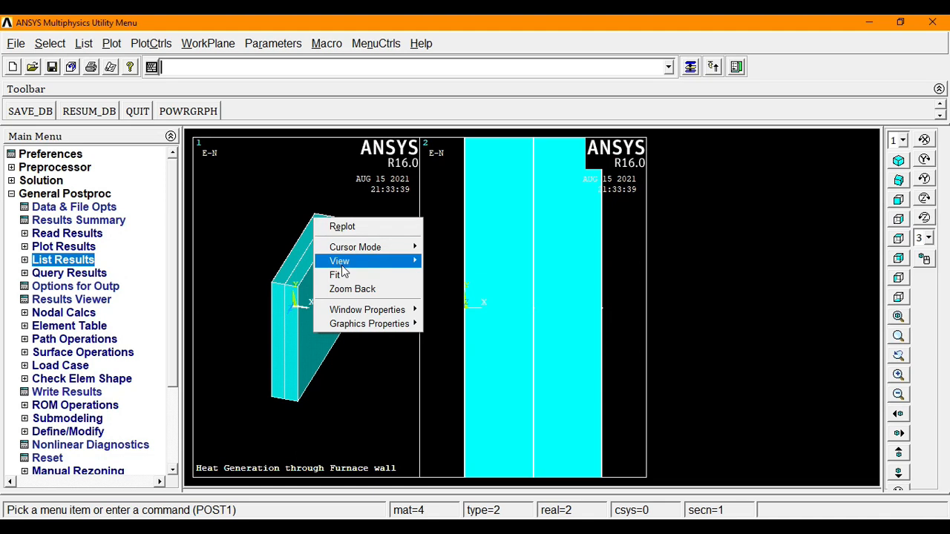
pyautogui.click(340, 274)
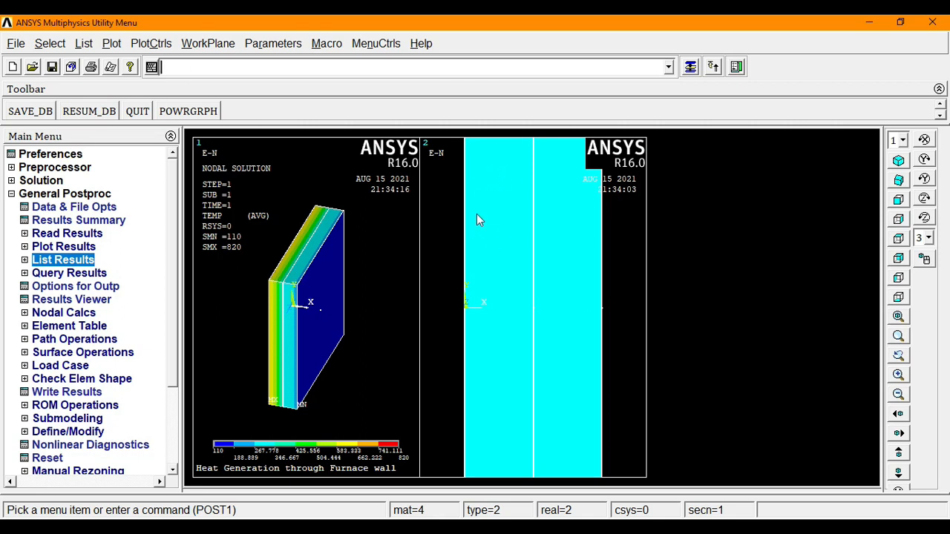
pyautogui.click(152, 46)
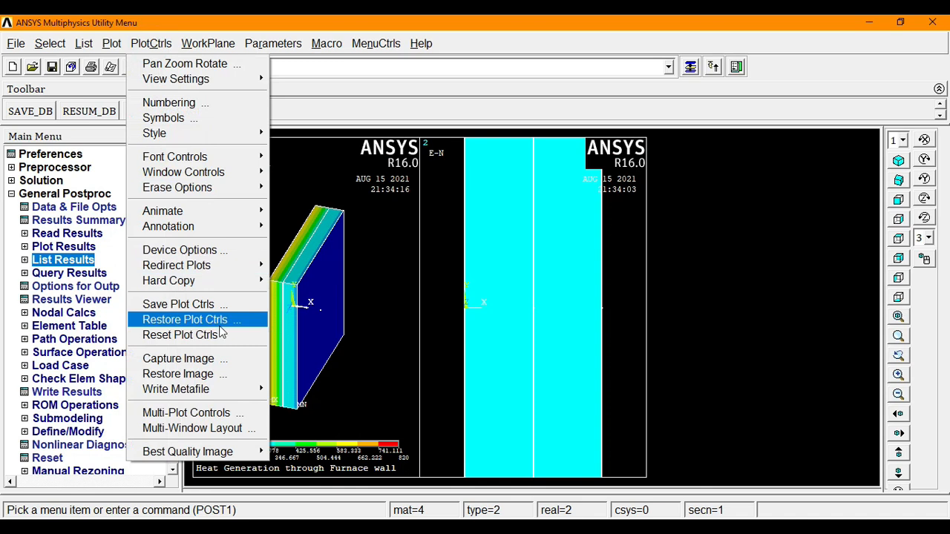
# - Plot the HTRANS element-table heat flow in window 2, averaged at common nodes
pyautogui.click(223, 412)
pyautogui.click(557, 219)
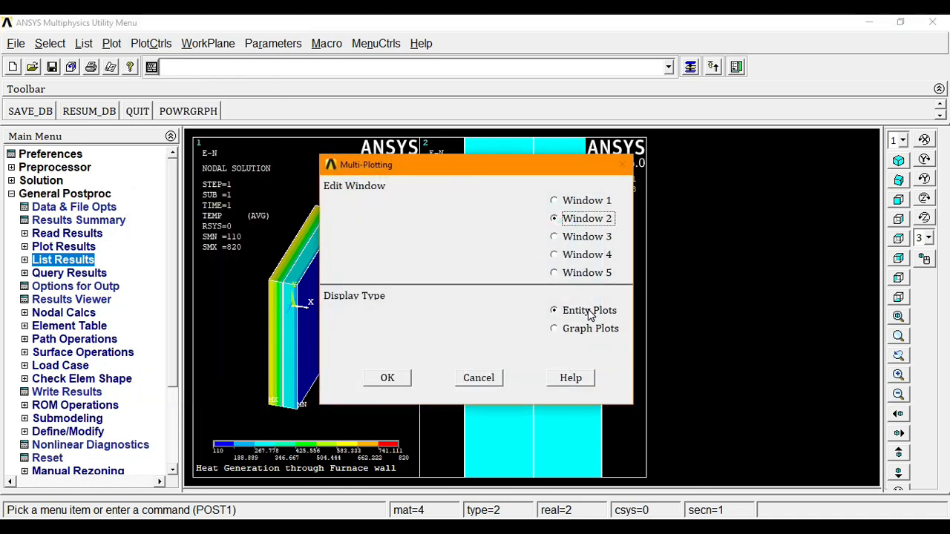
pyautogui.click(387, 377)
pyautogui.click(560, 360)
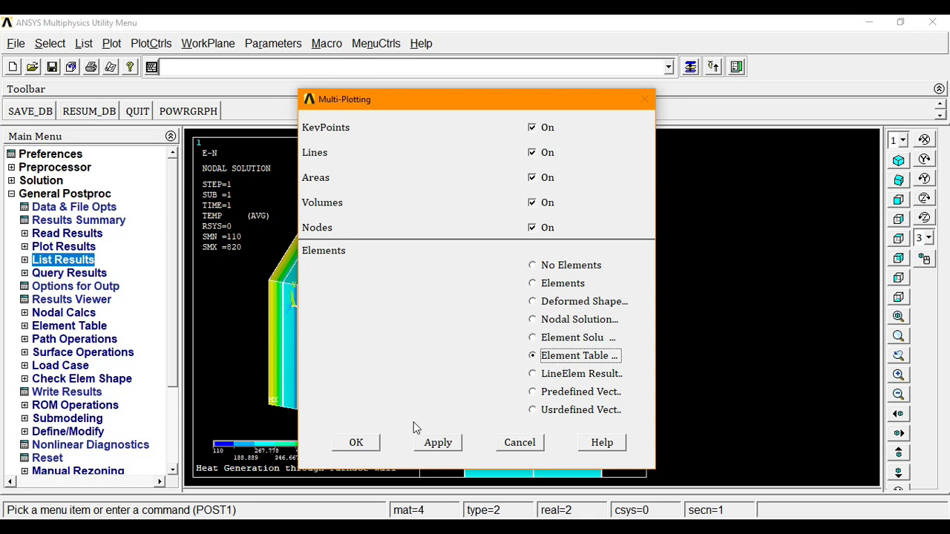
pyautogui.click(381, 443)
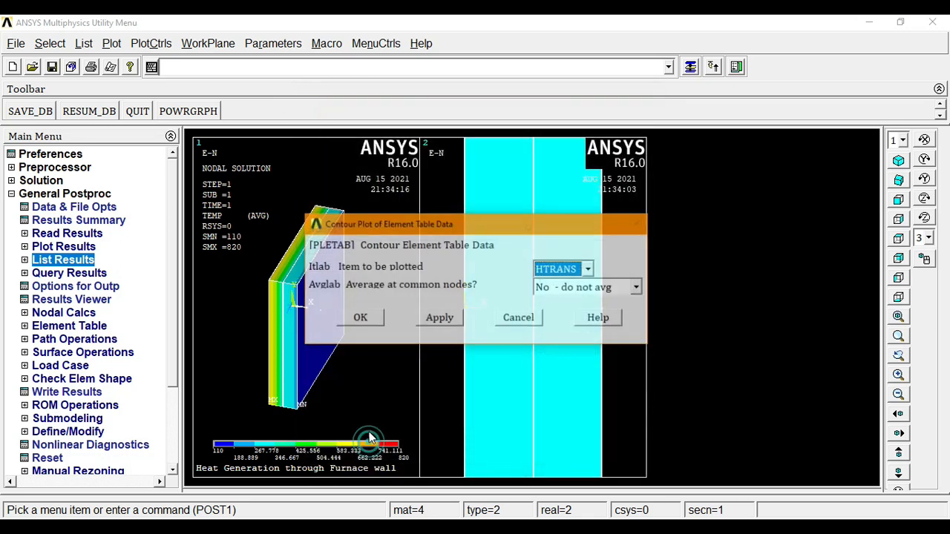
pyautogui.click(636, 287)
pyautogui.click(585, 318)
pyautogui.click(359, 317)
# - Fit the HTRANS plot in window 2, then write an inverted white/black metafile
pyautogui.rightClick(505, 261)
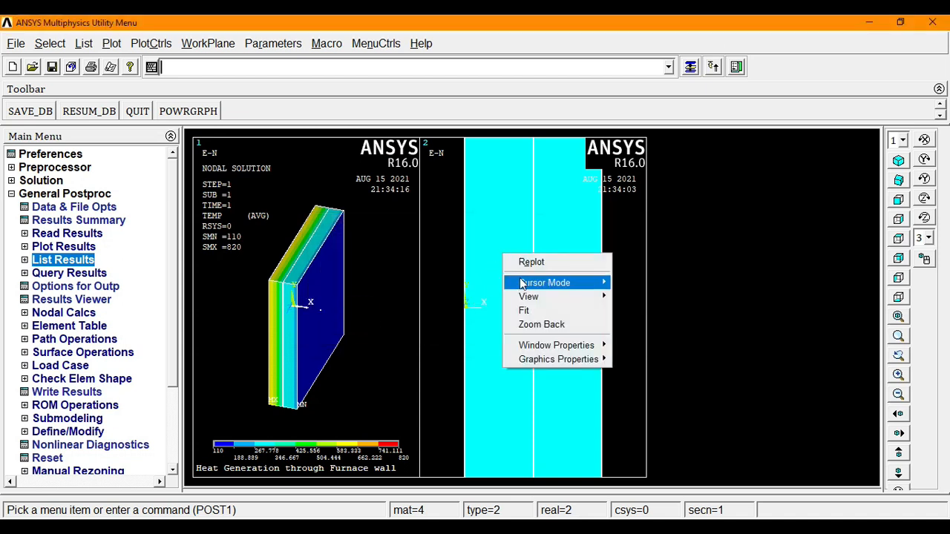
pyautogui.click(526, 308)
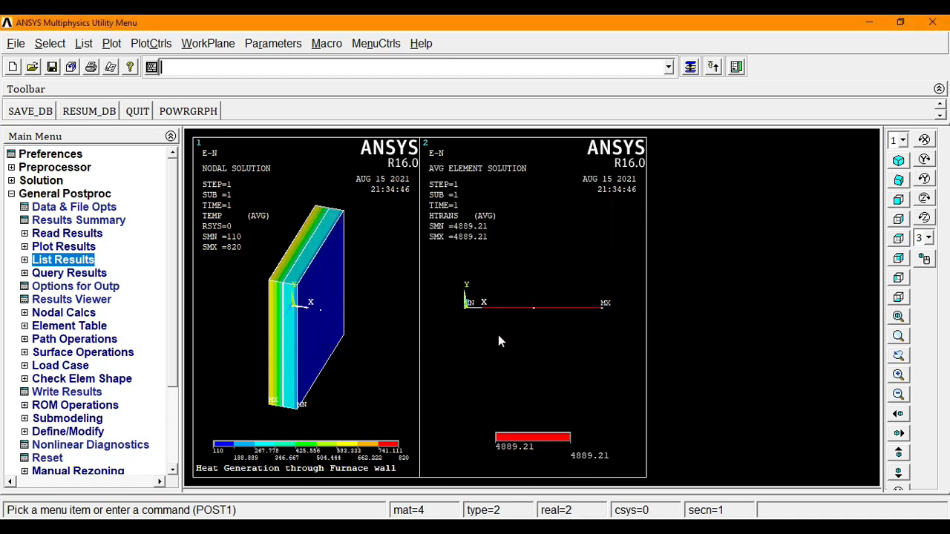
pyautogui.rightClick(523, 288)
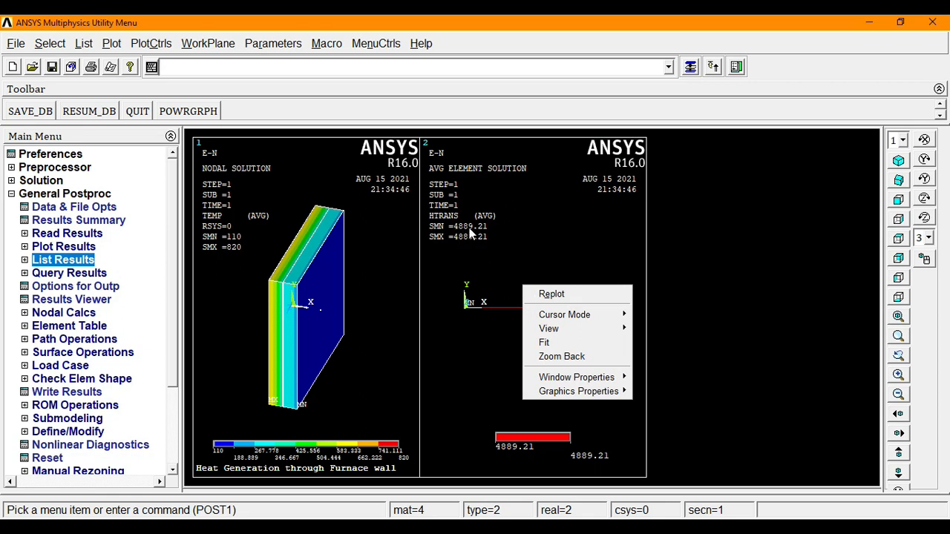
pyautogui.click(562, 339)
pyautogui.click(151, 43)
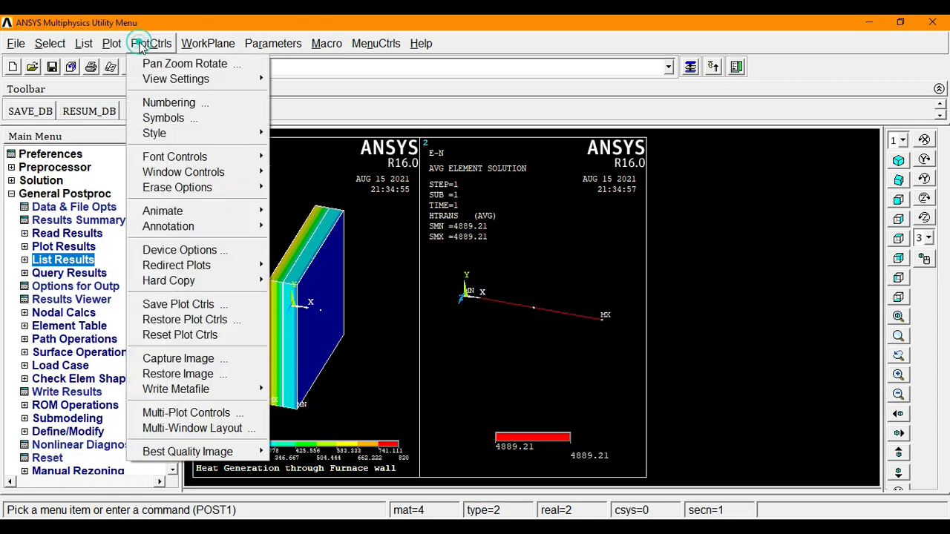
pyautogui.moveTo(192, 389)
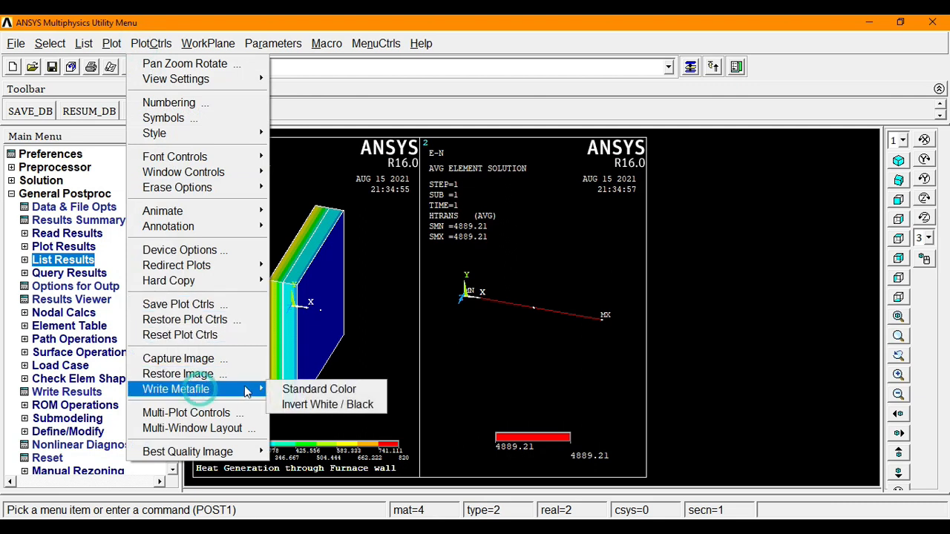
pyautogui.click(309, 405)
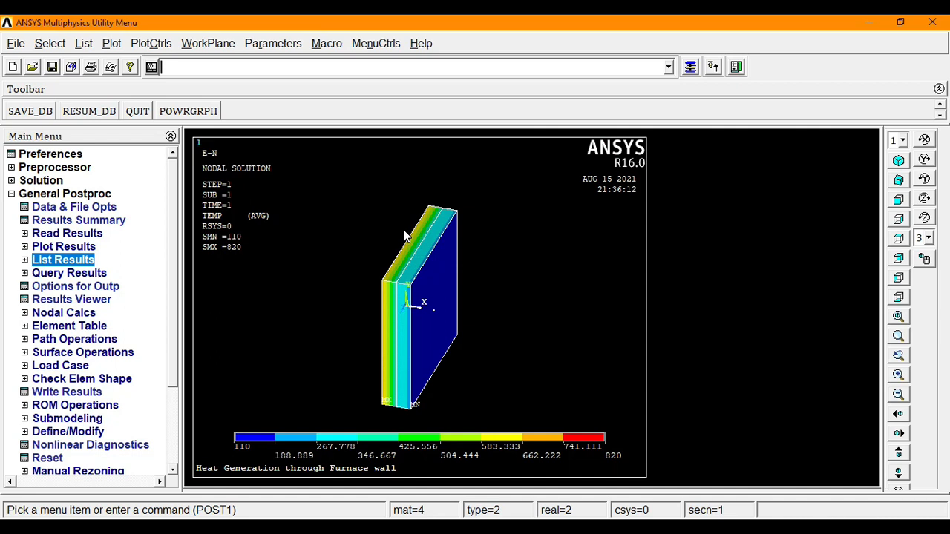
# - Animate the TEMP results over 10 frames with 0.5 s delay, then close the controller
pyautogui.click(146, 45)
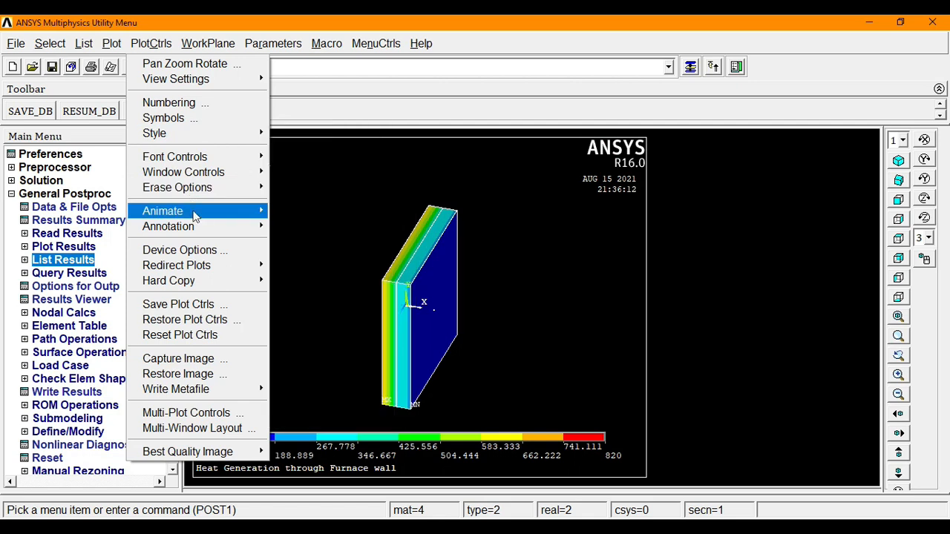
pyautogui.moveTo(196, 212)
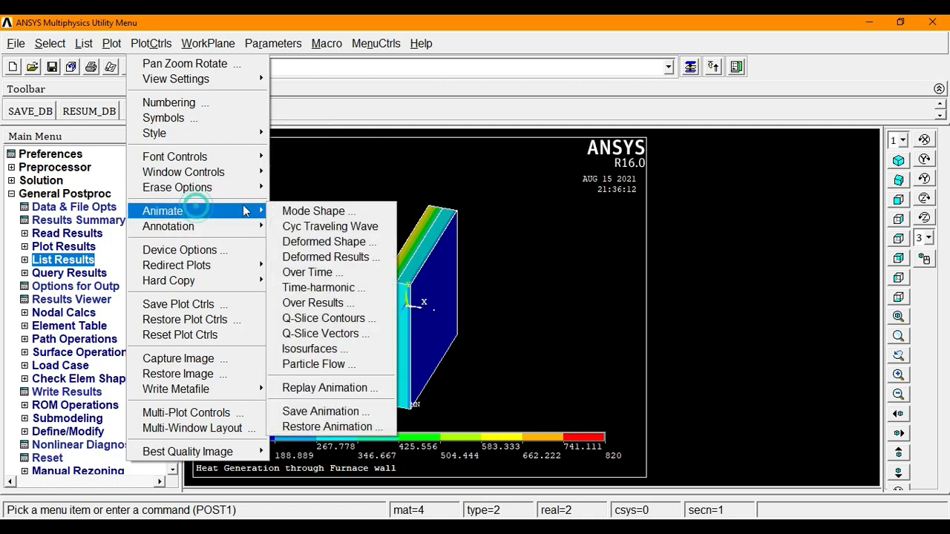
pyautogui.click(315, 259)
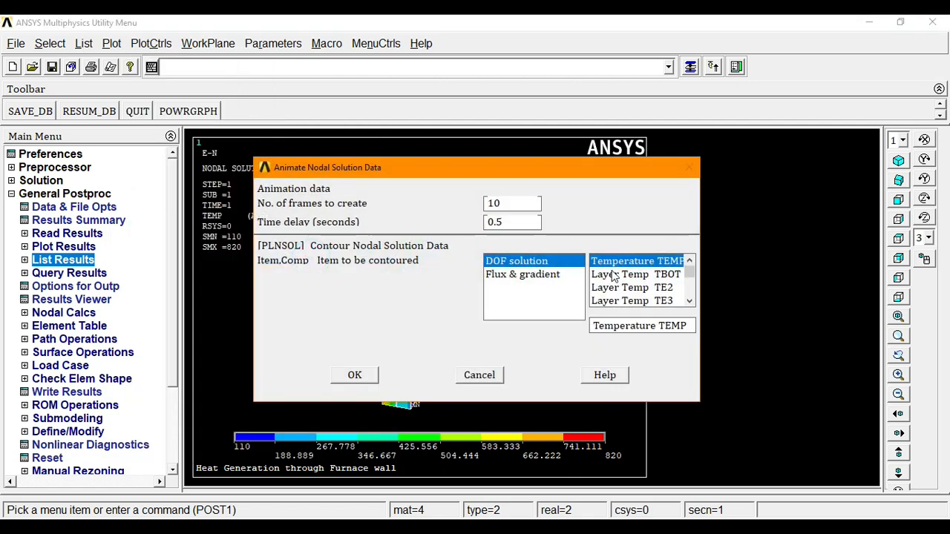
pyautogui.click(355, 375)
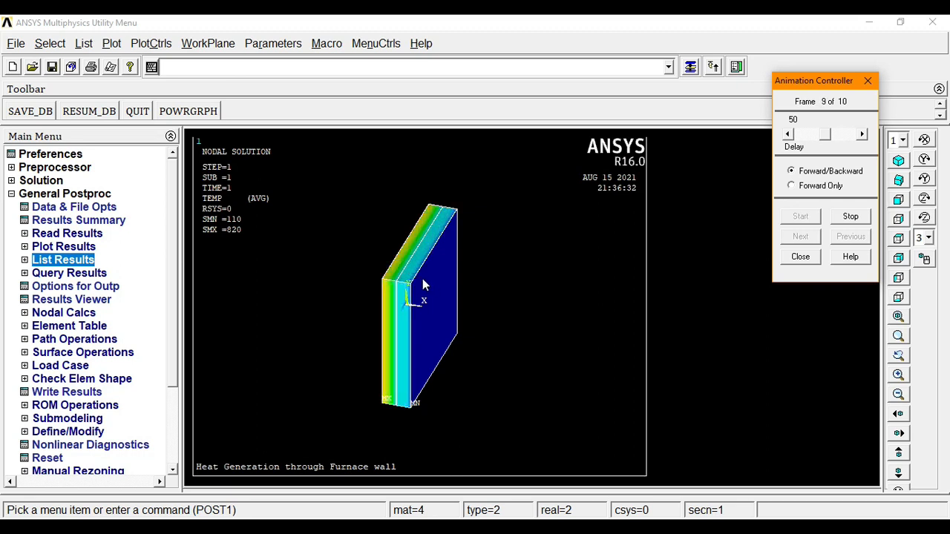
pyautogui.click(799, 257)
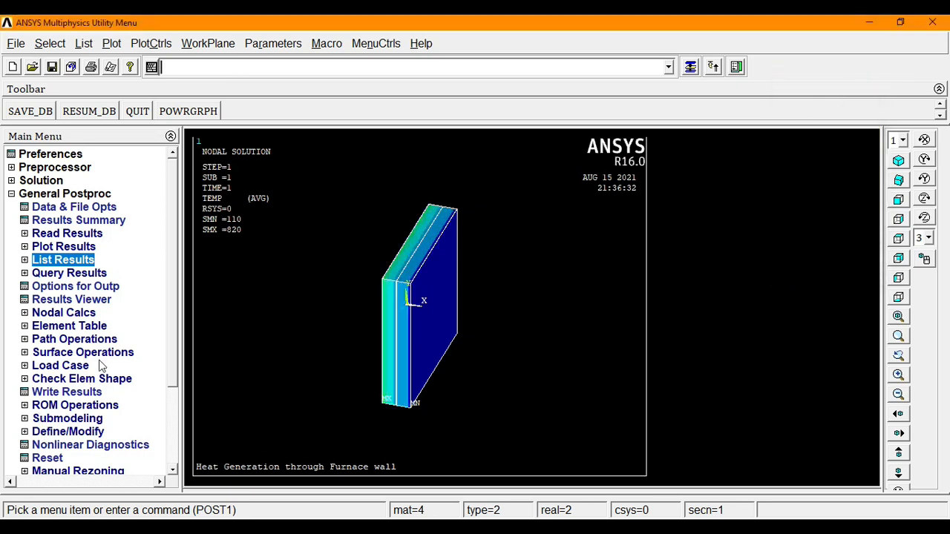